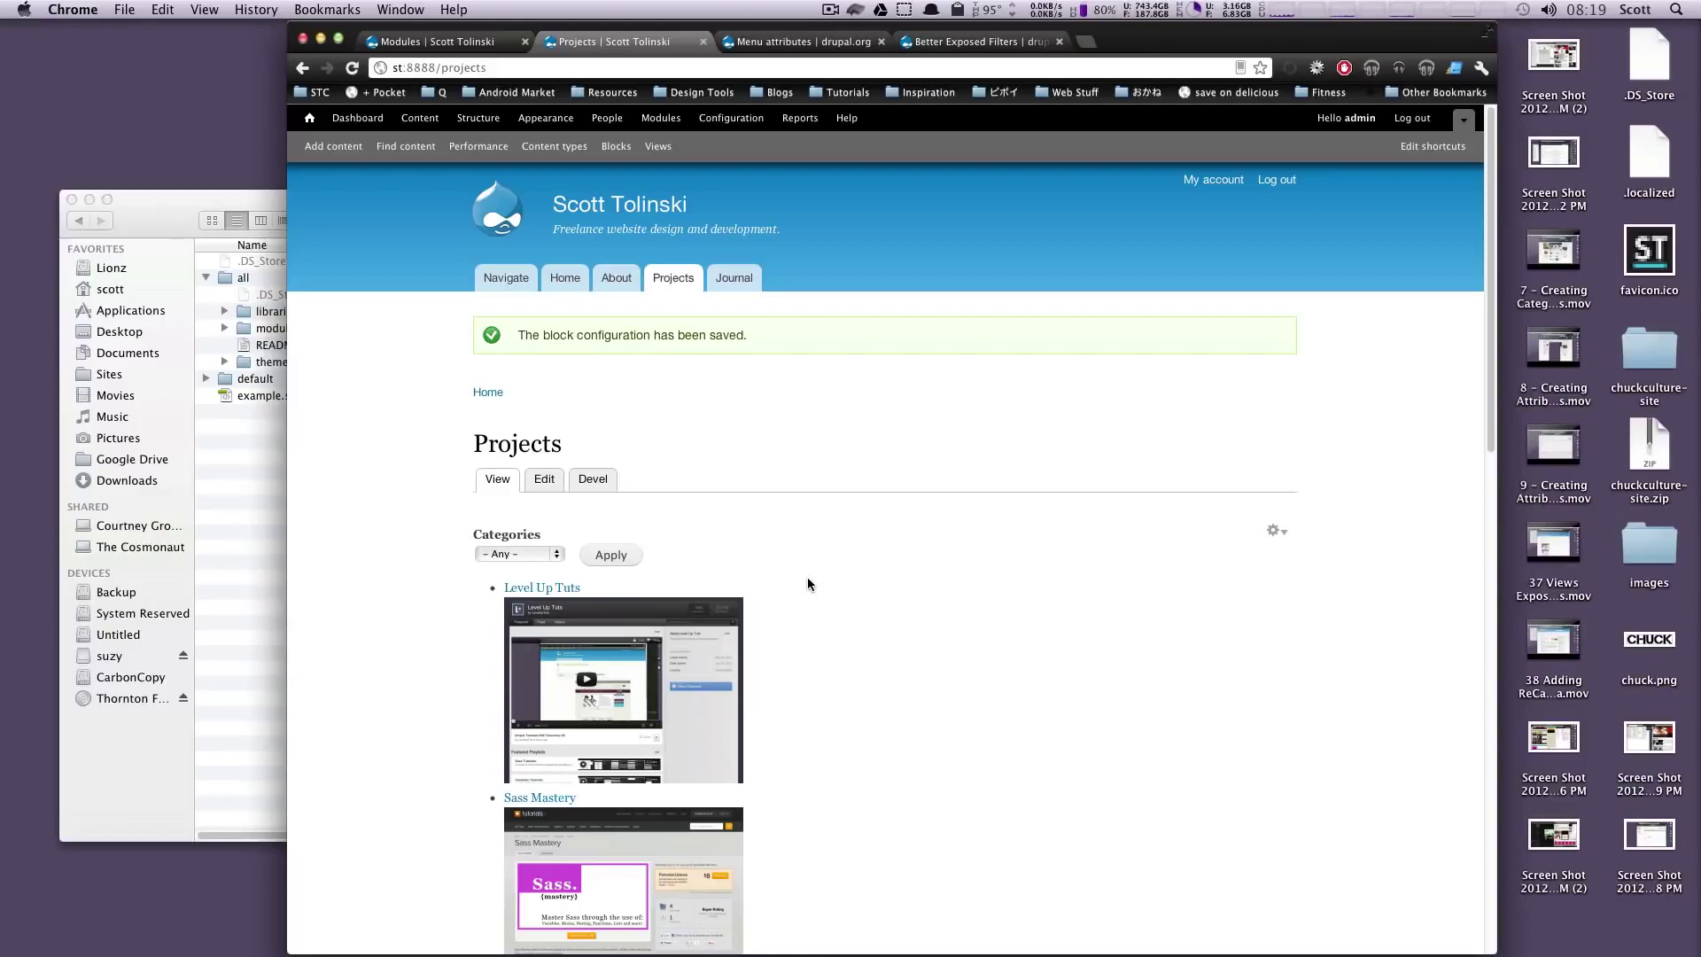
- Filter the projects list by the Development category and look through the filtered projects
scroll(811, 582, down, 4)
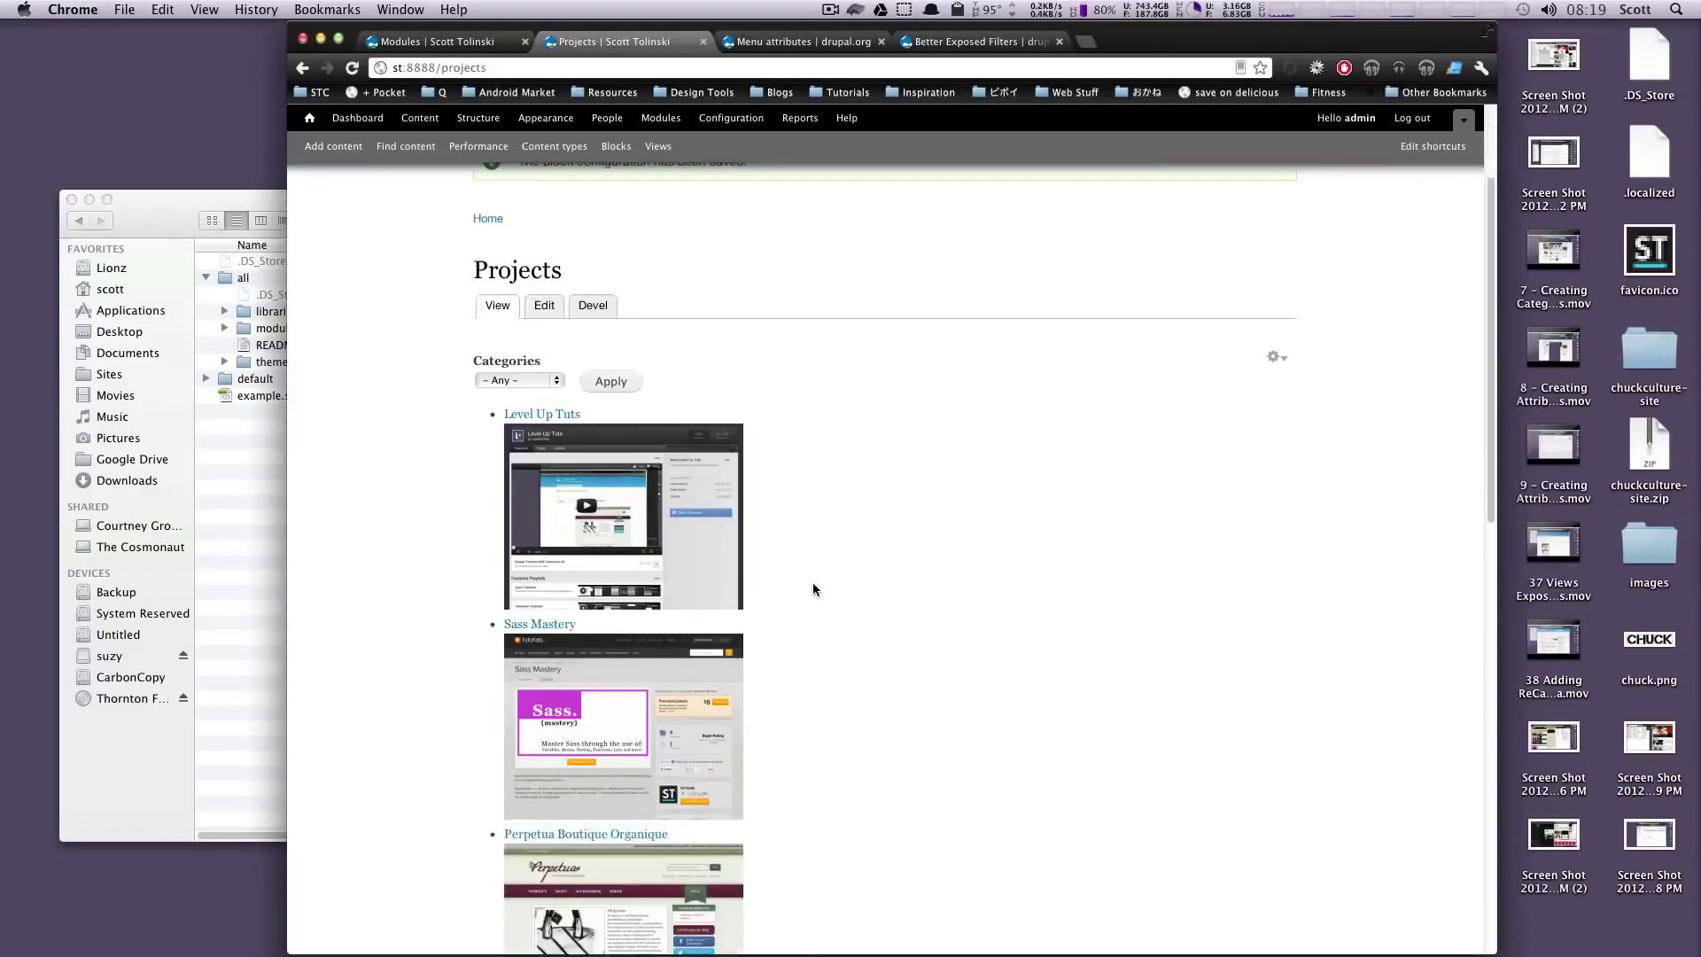
click(541, 381)
click(959, 340)
scroll(801, 481, down, 10)
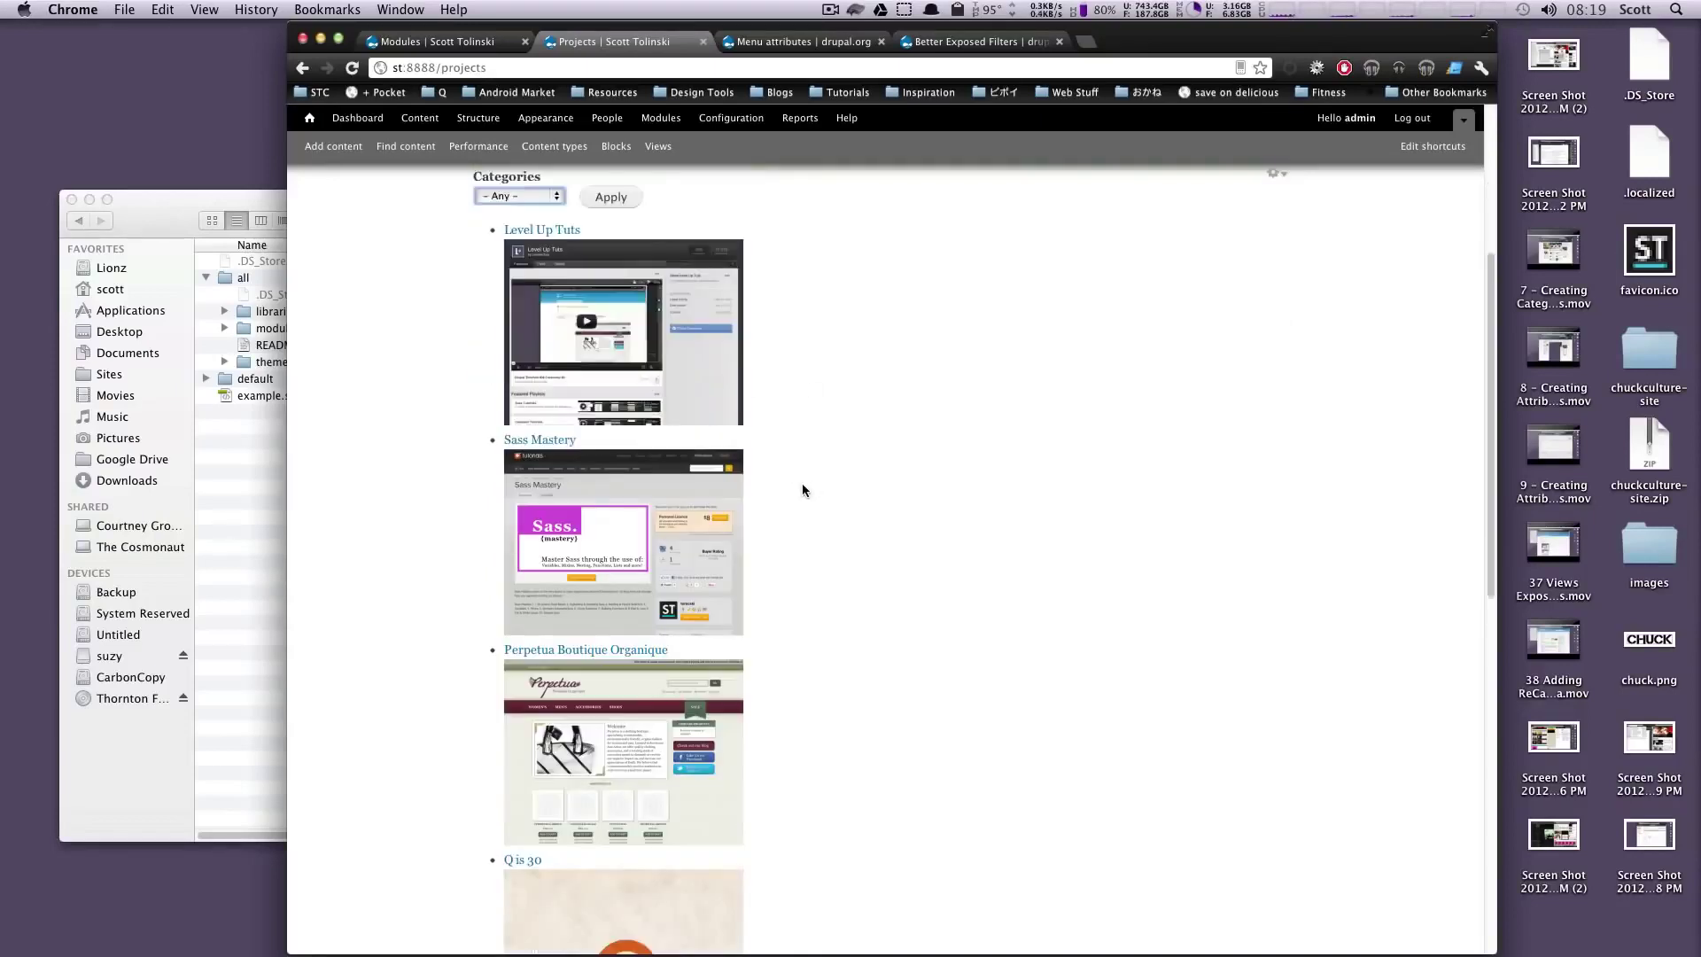
scroll(795, 494, up, 13)
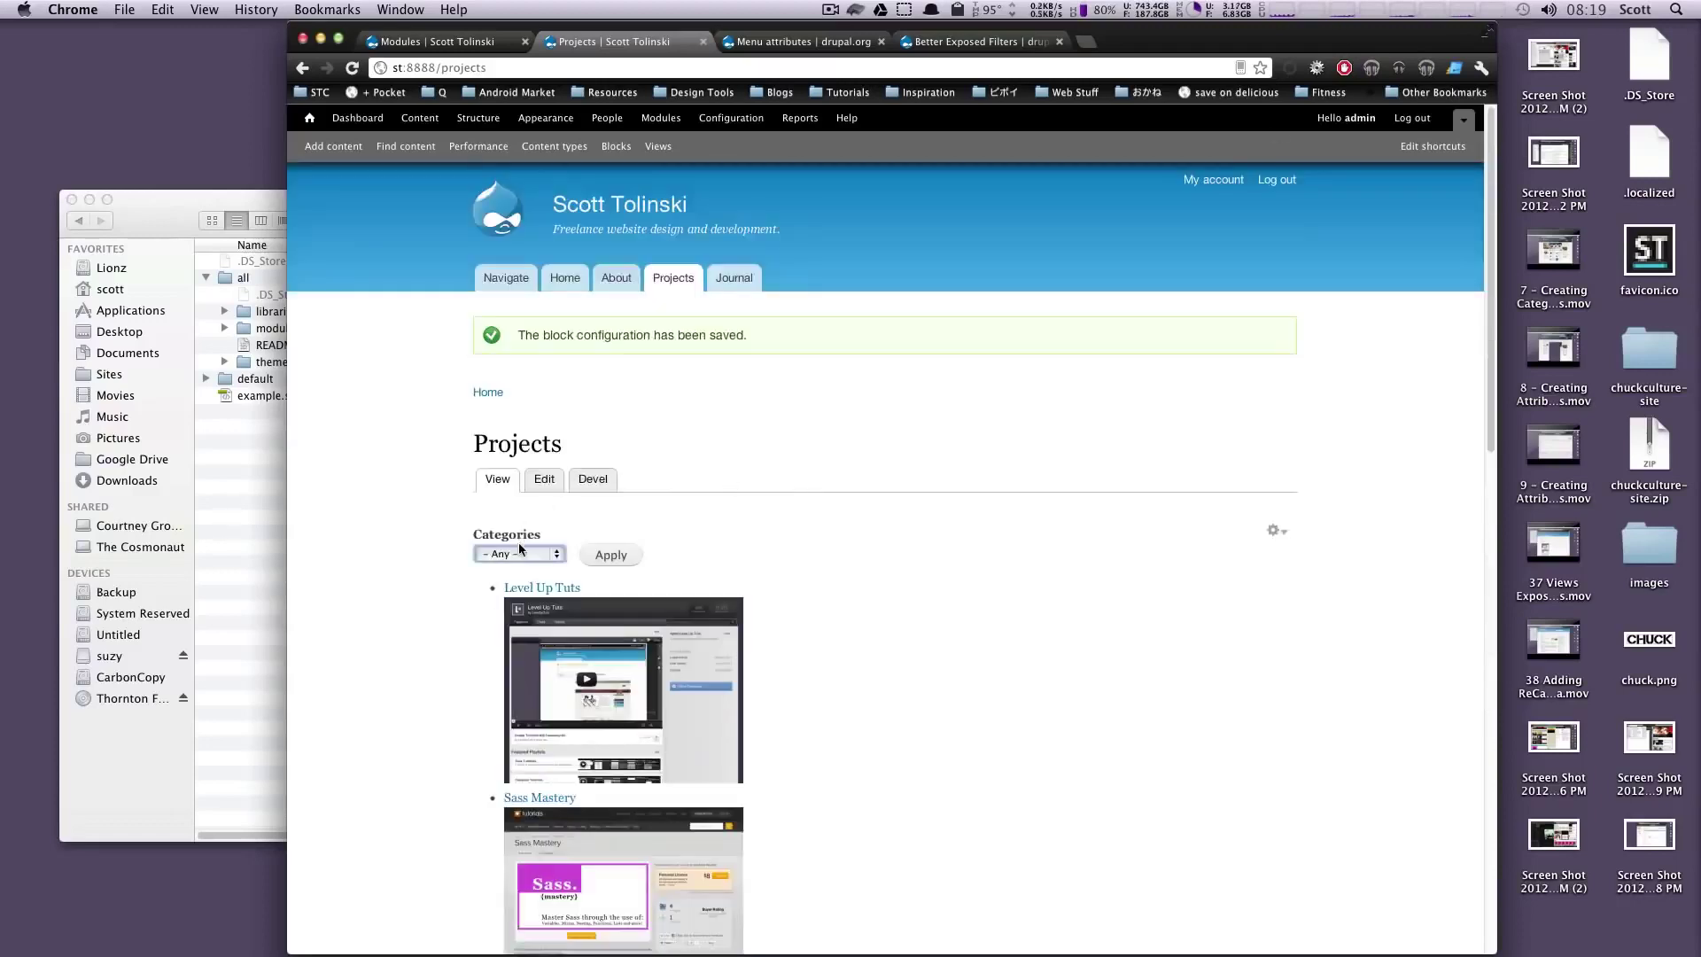
click(521, 553)
click(515, 594)
click(609, 556)
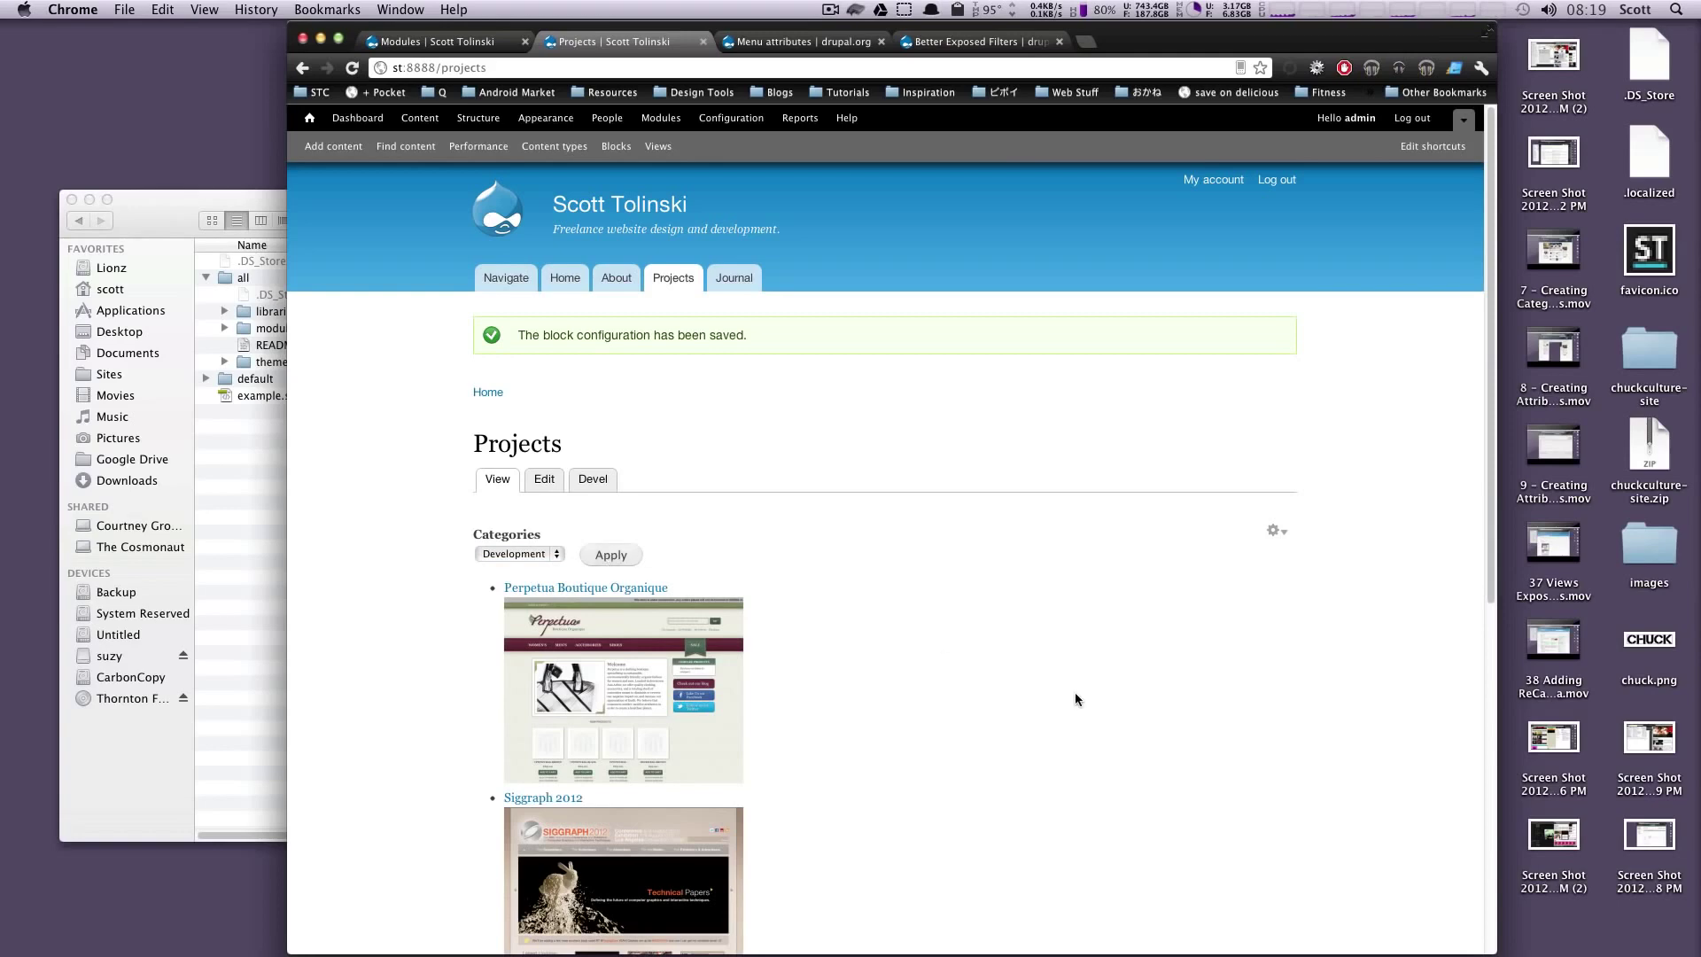
scroll(925, 689, down, 3)
scroll(753, 660, down, 3)
scroll(753, 661, up, 6)
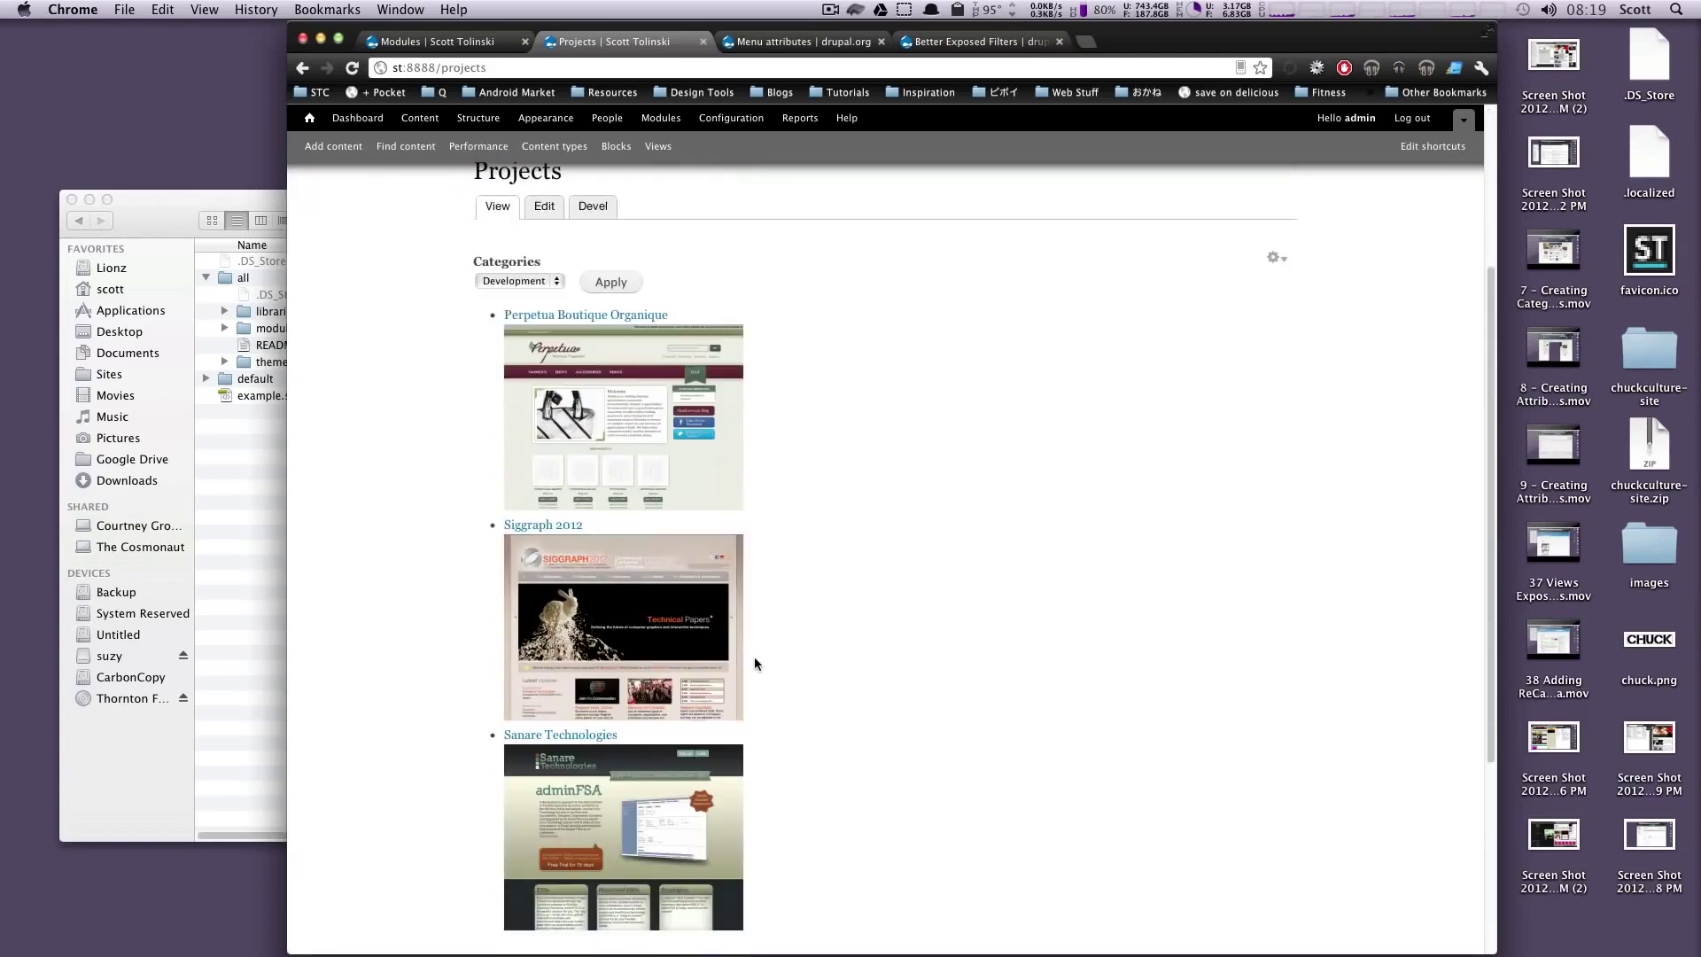
- Reset the Categories filter to Any, apply it, and look over the full projects list
click(517, 556)
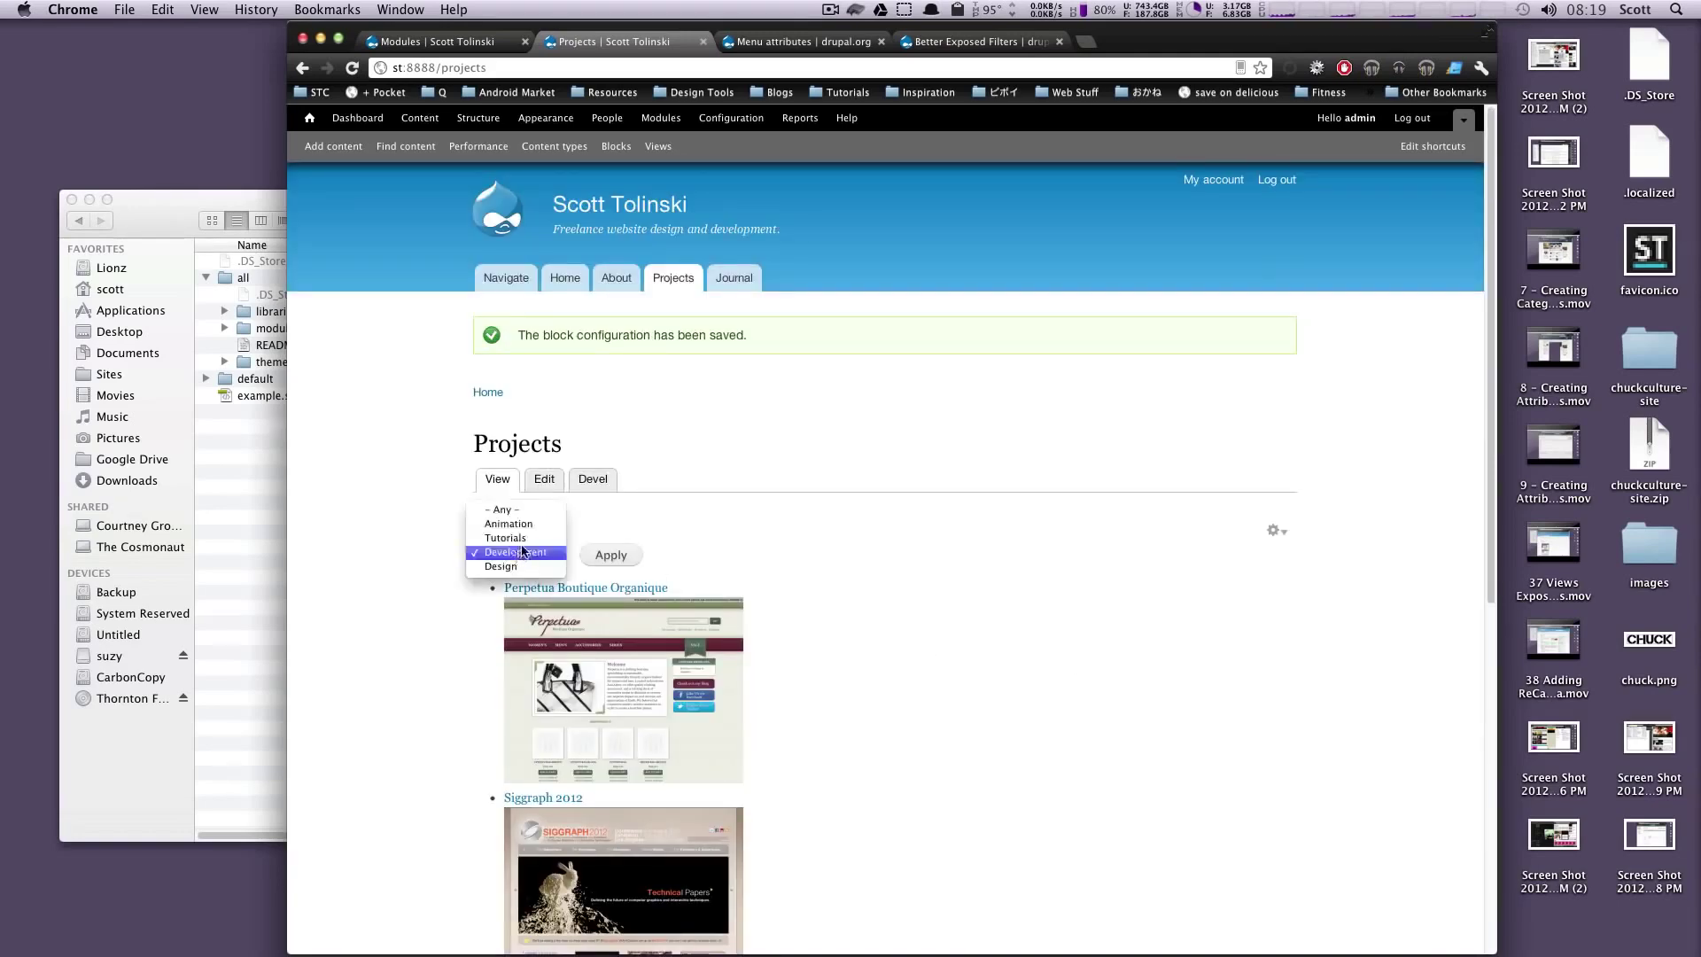
click(517, 523)
click(506, 542)
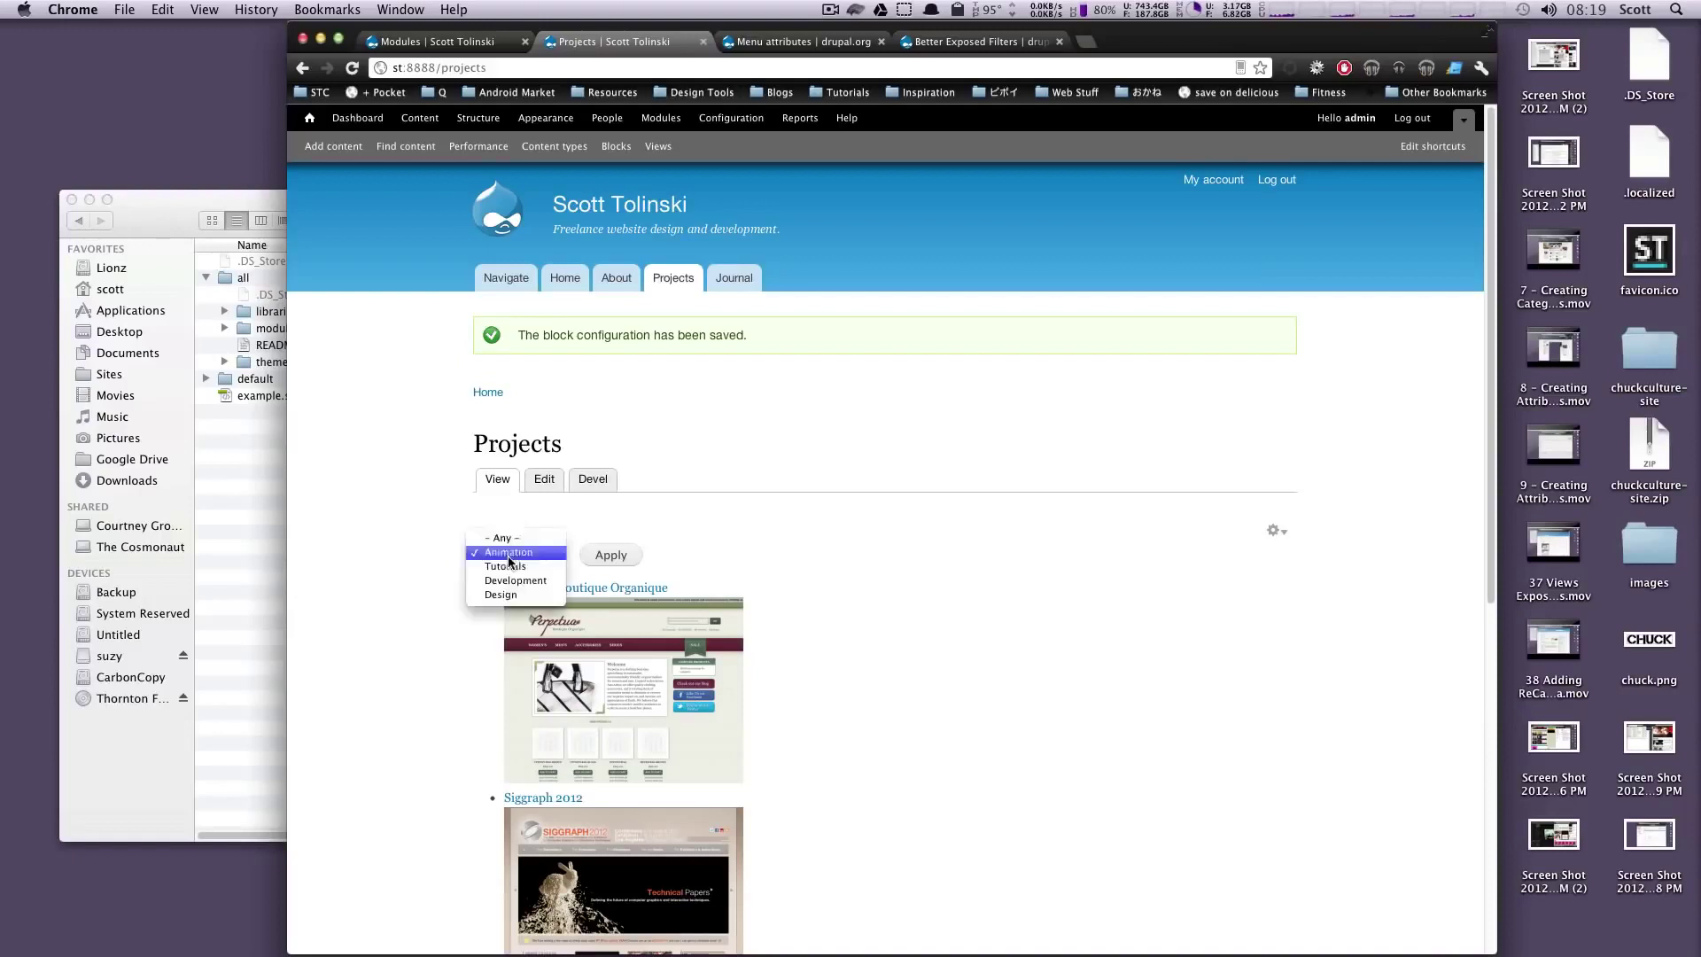
click(506, 539)
click(602, 554)
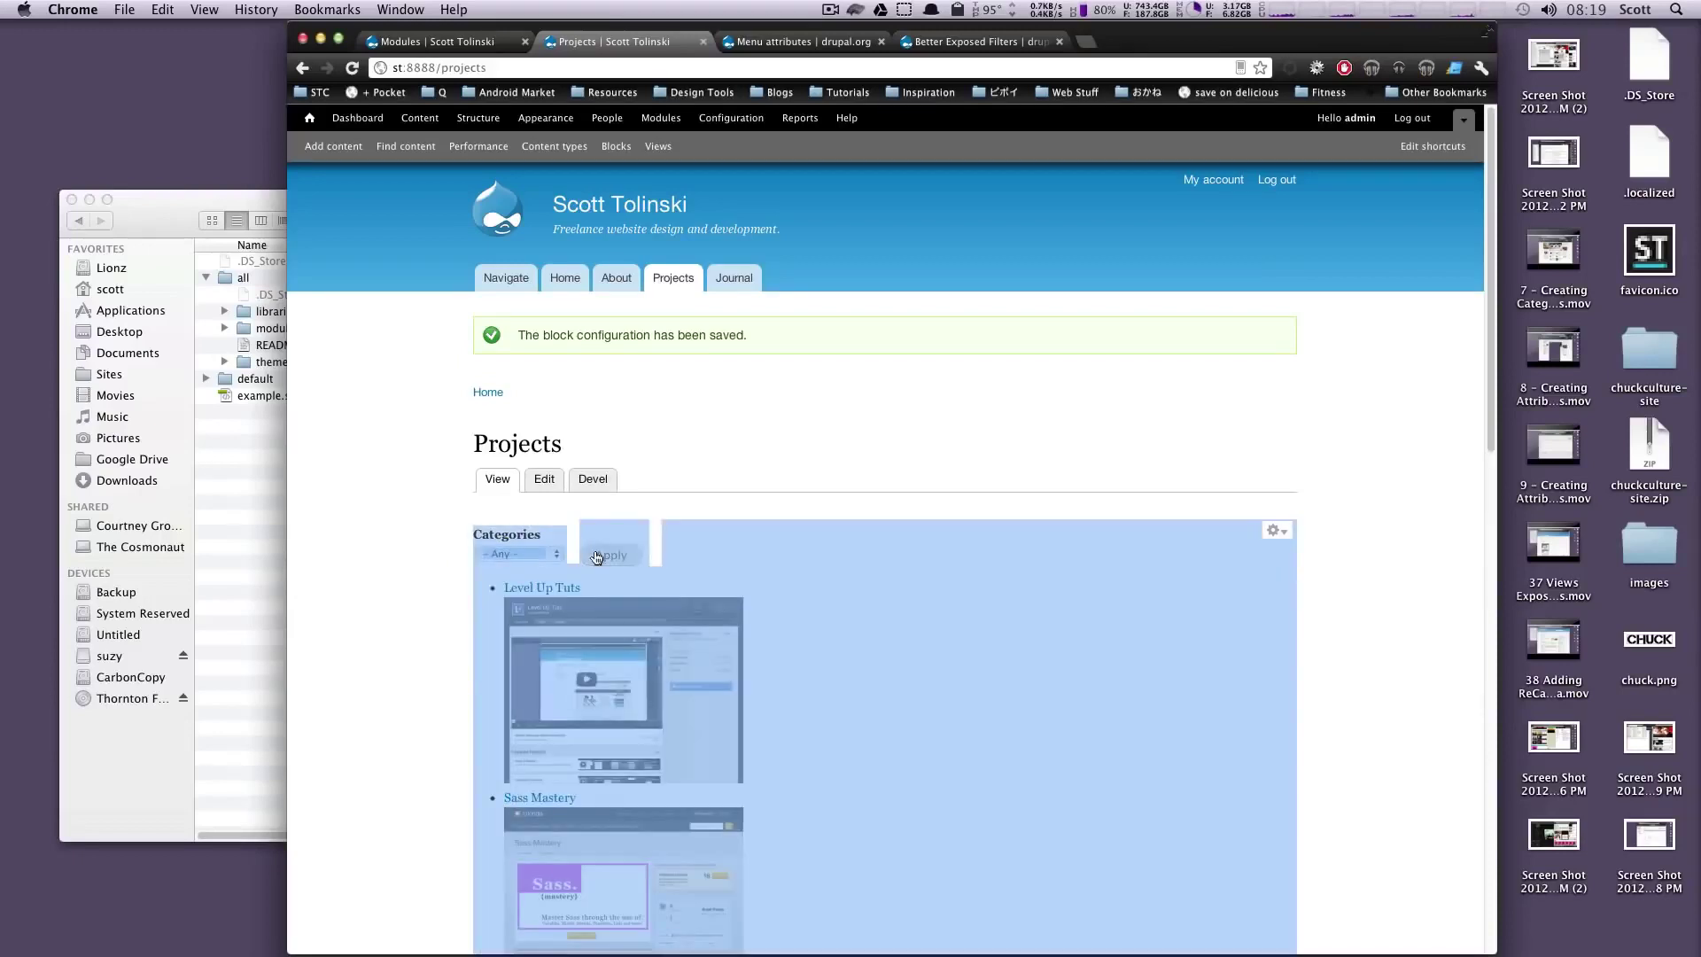
scroll(889, 619, down, 6)
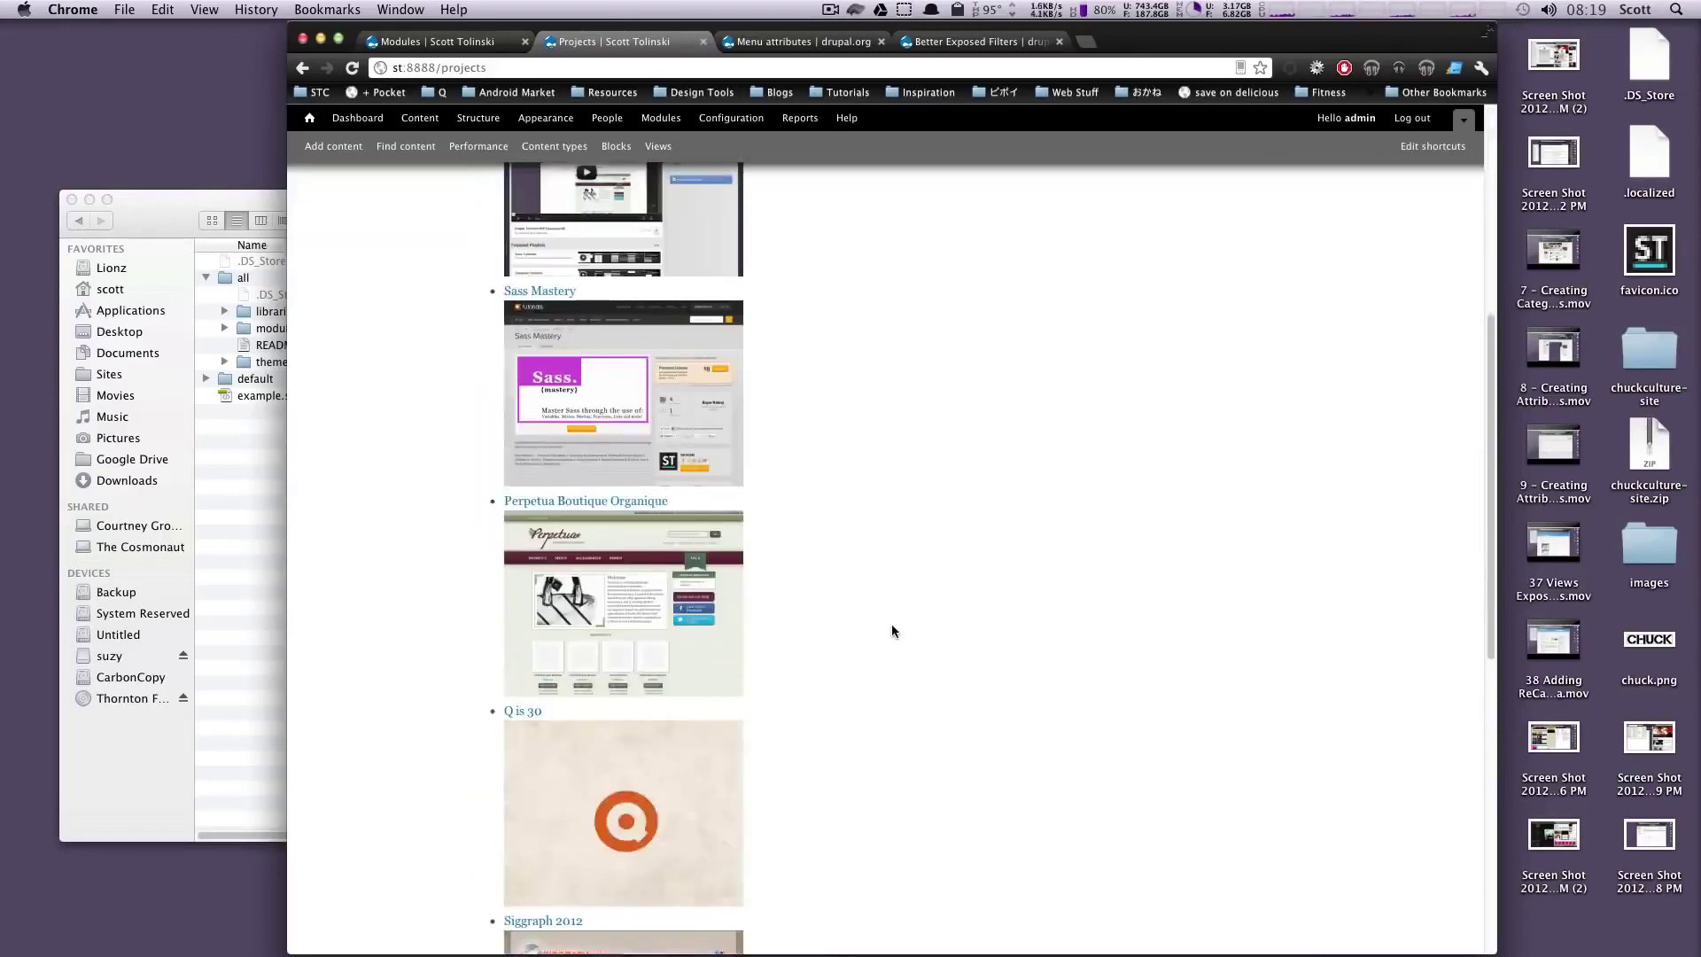
scroll(891, 624, up, 6)
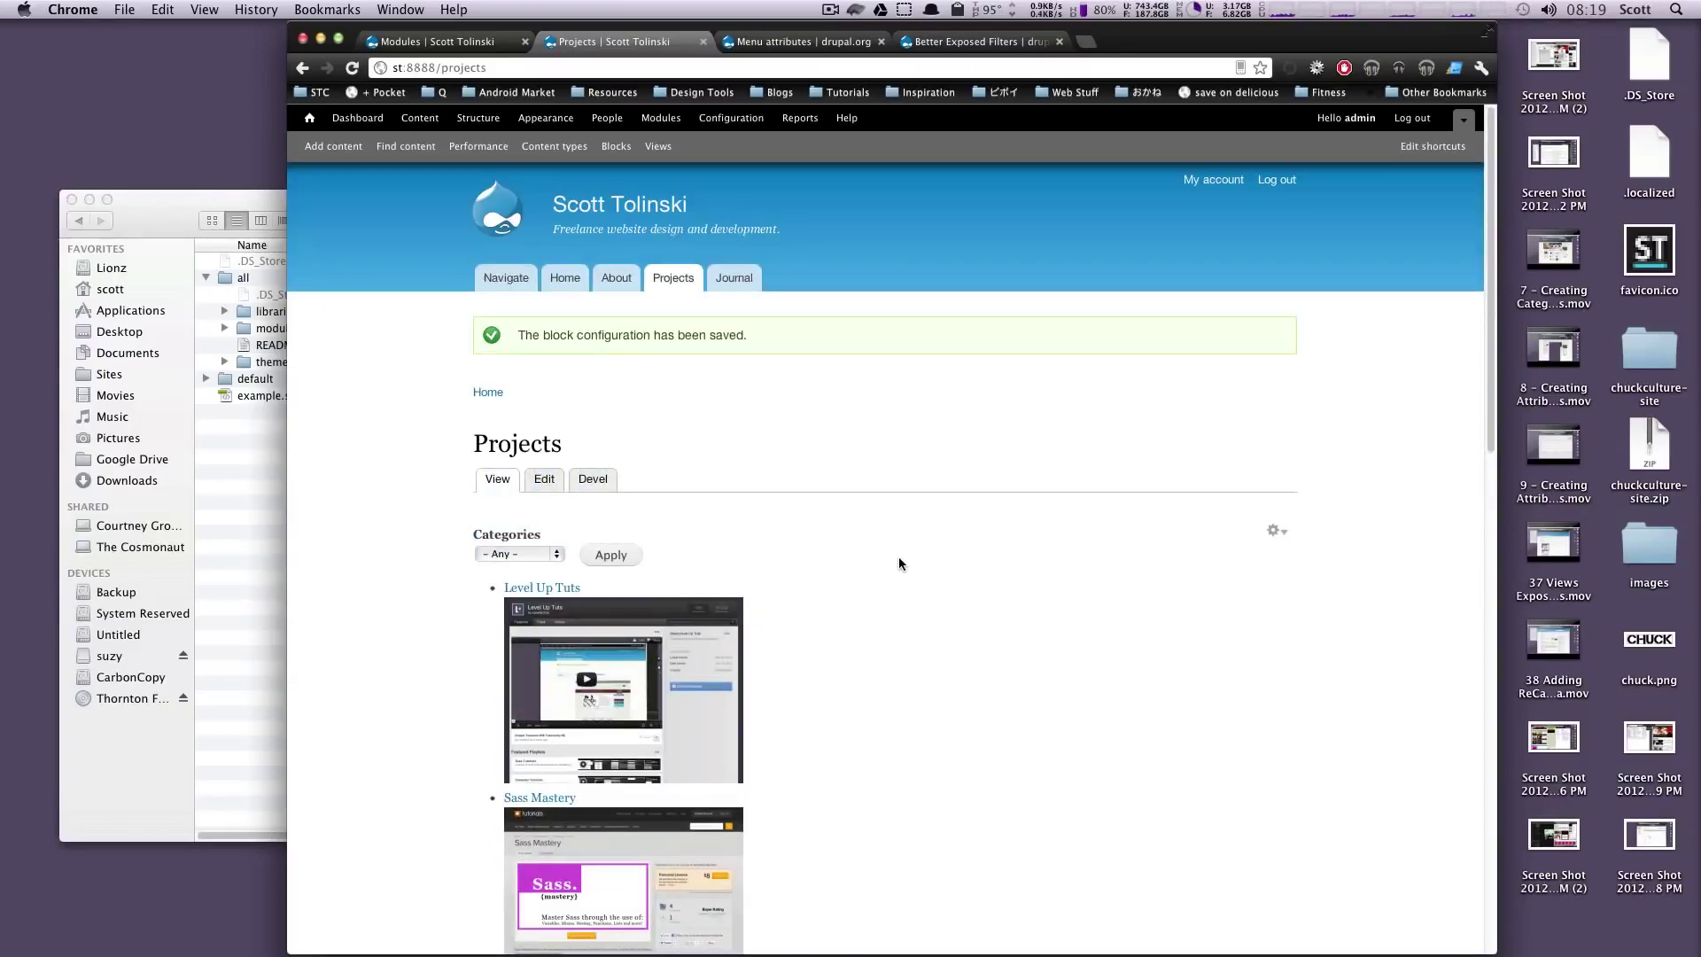
click(489, 556)
click(730, 557)
- Download the 7.x-3.0-beta1 tar.gz of Better Exposed Filters from its drupal.org page and check the site's modules folder location in Finder
click(918, 46)
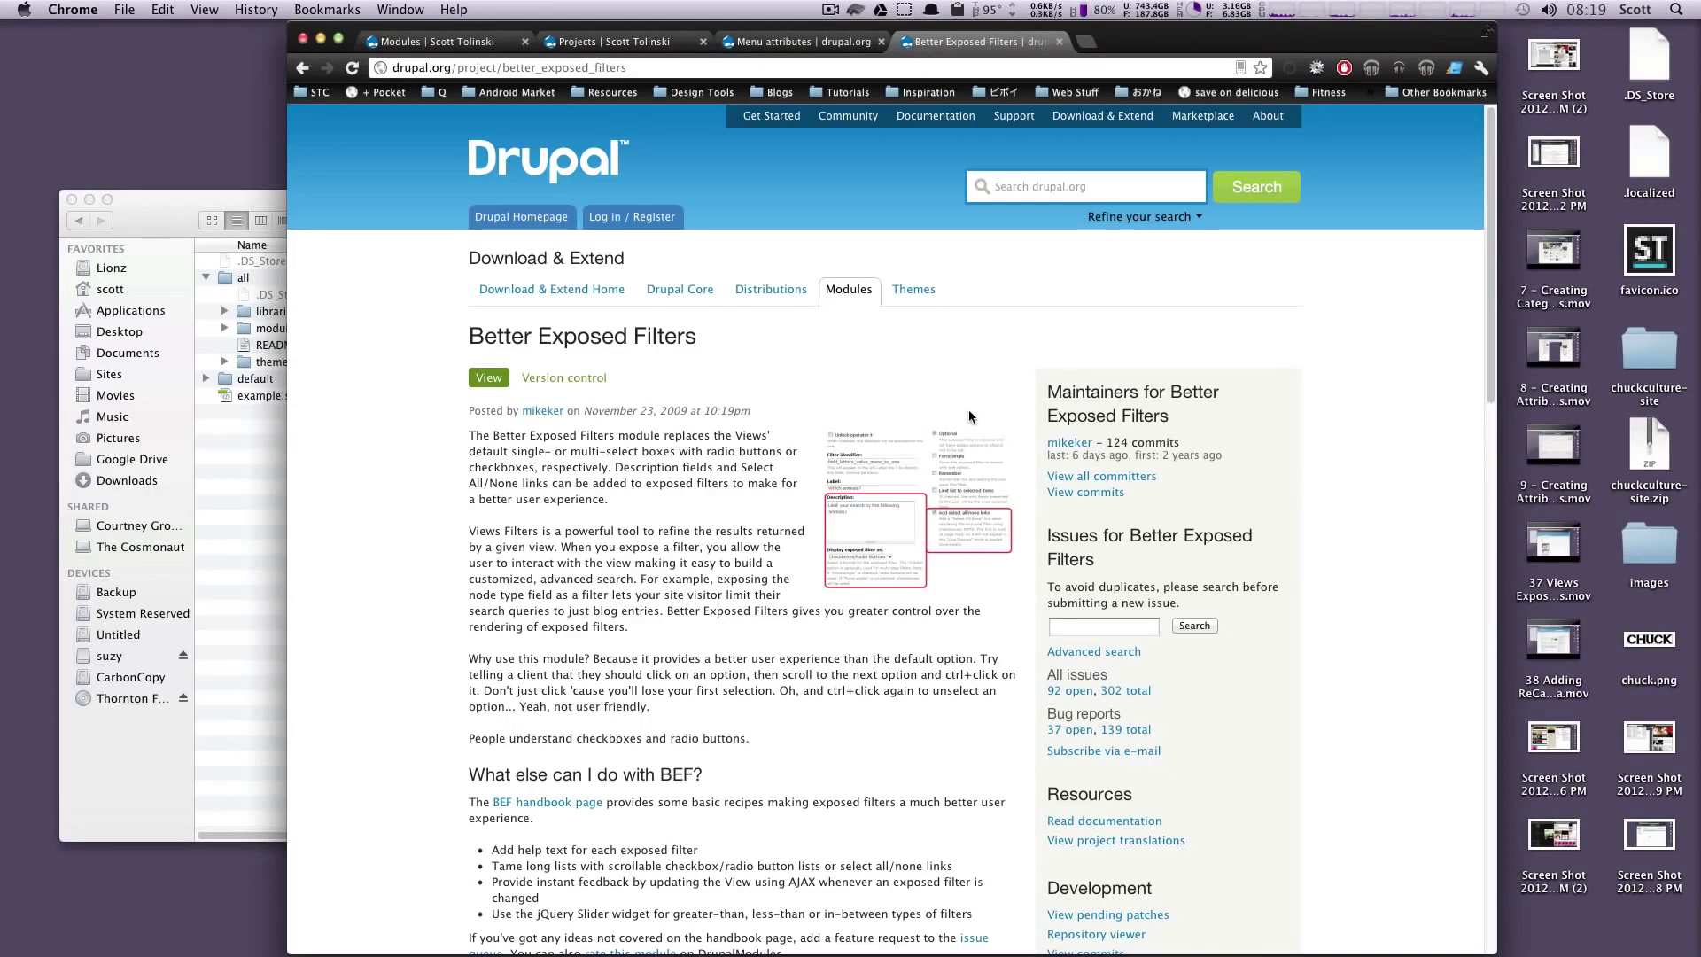
scroll(970, 409, down, 20)
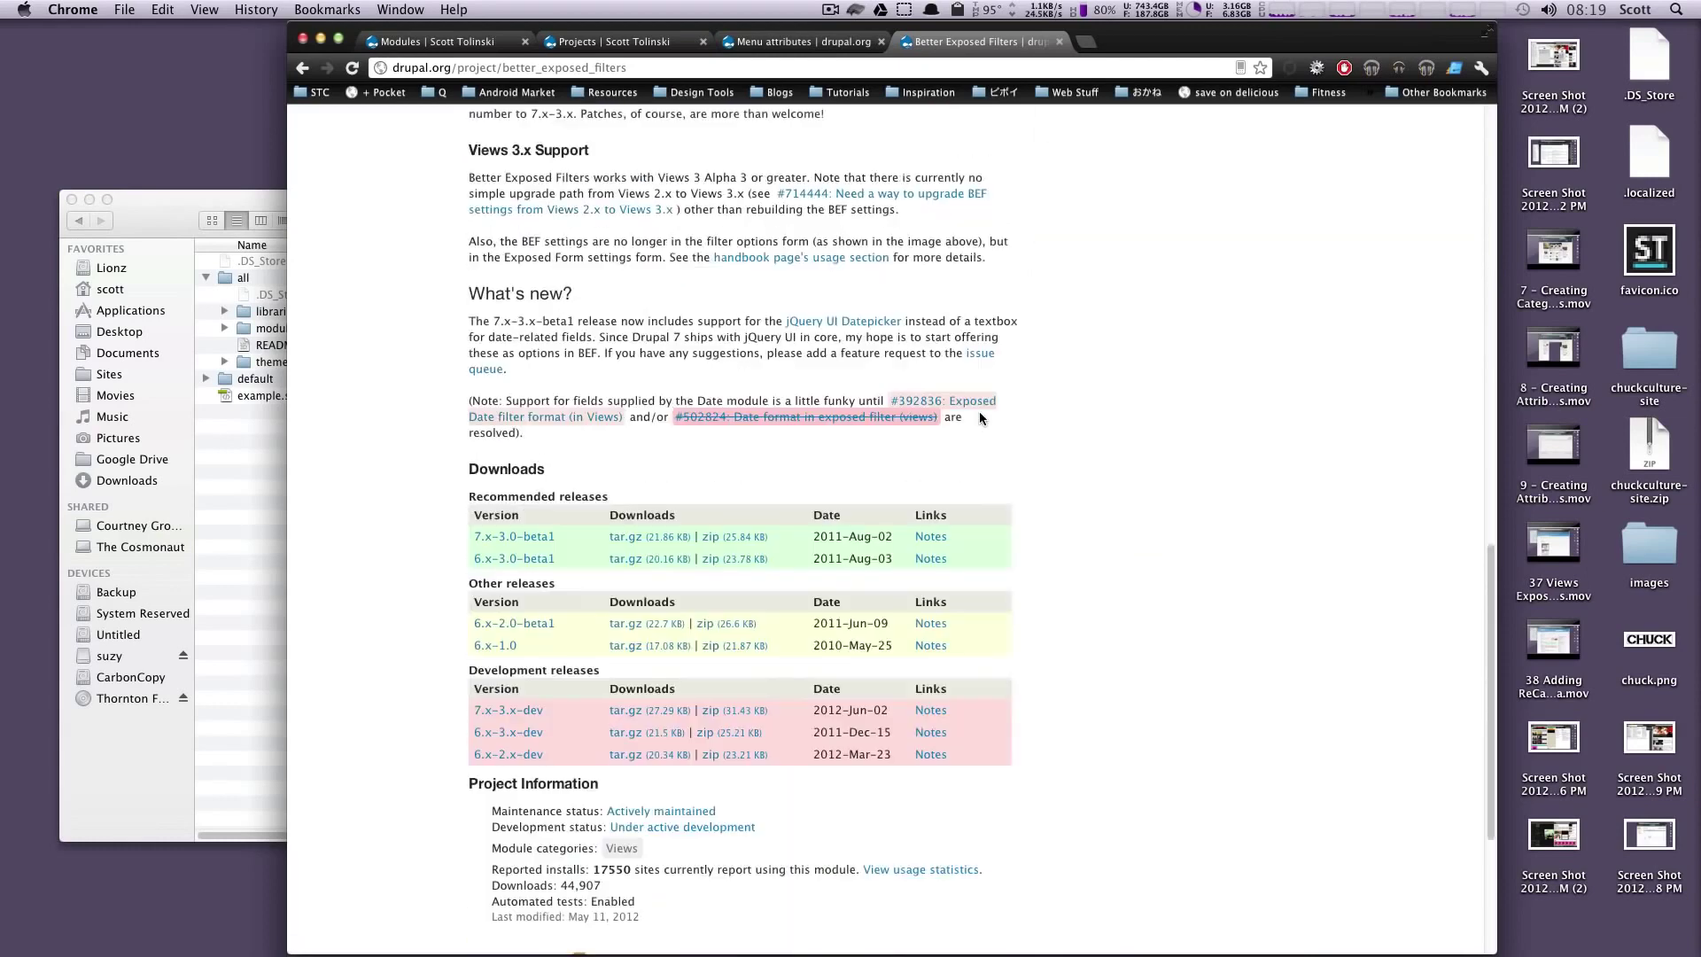
click(636, 537)
click(257, 515)
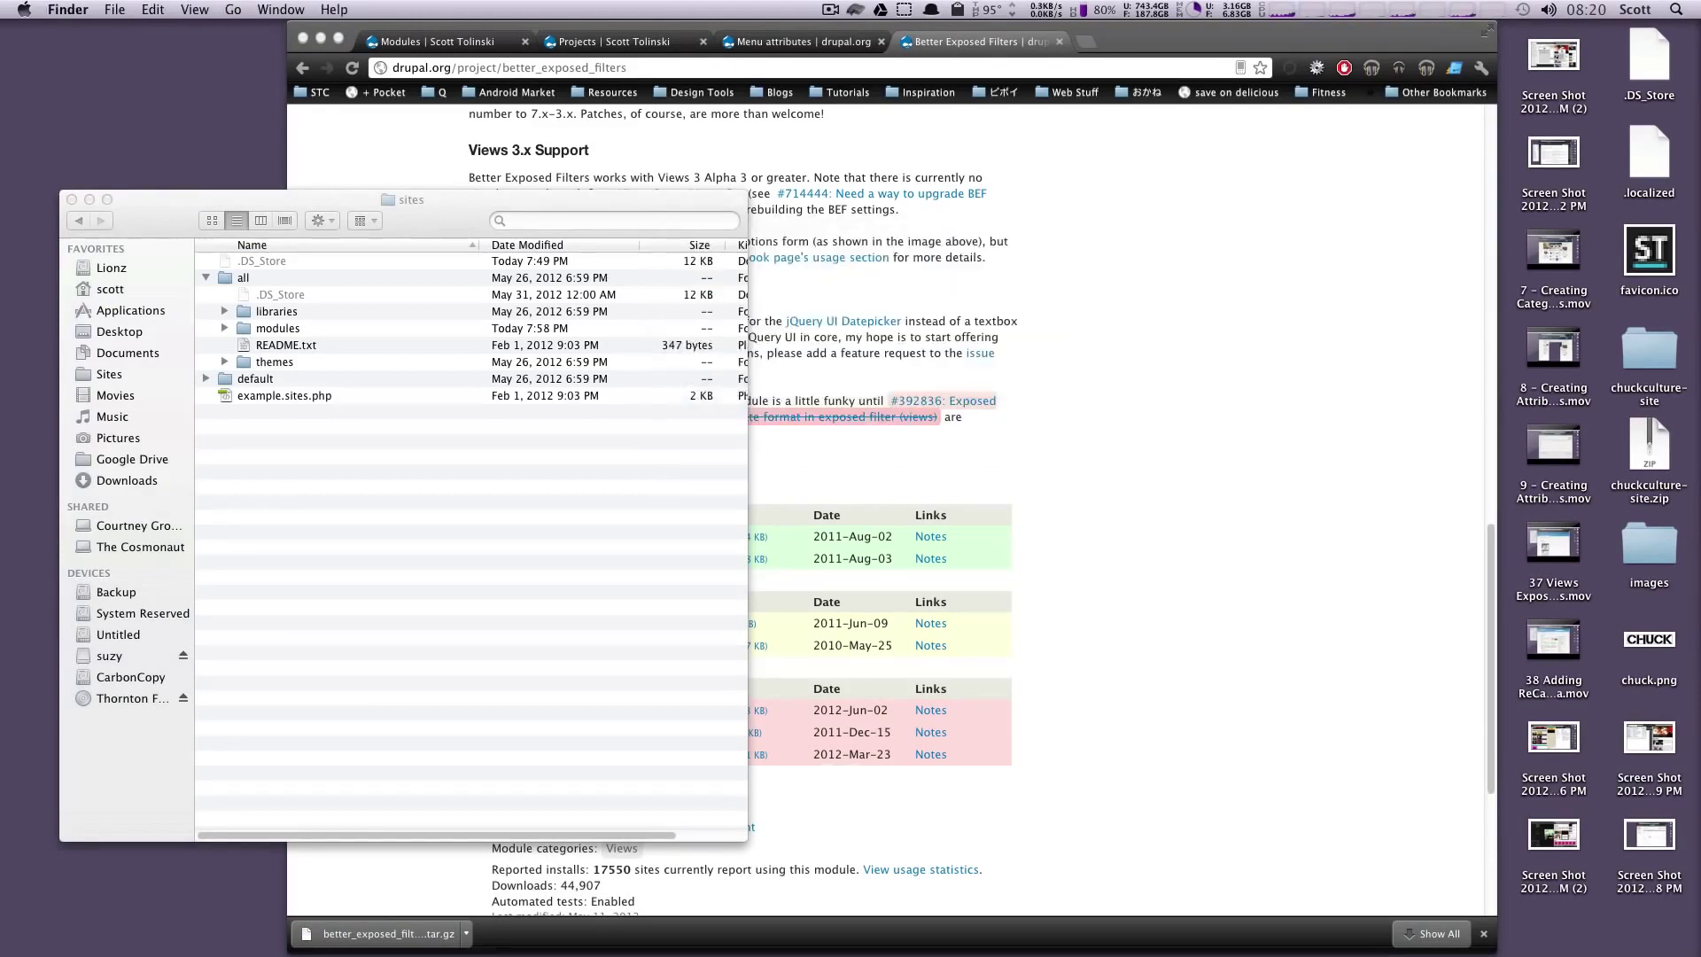
drag(973, 561, 297, 332)
click(1410, 454)
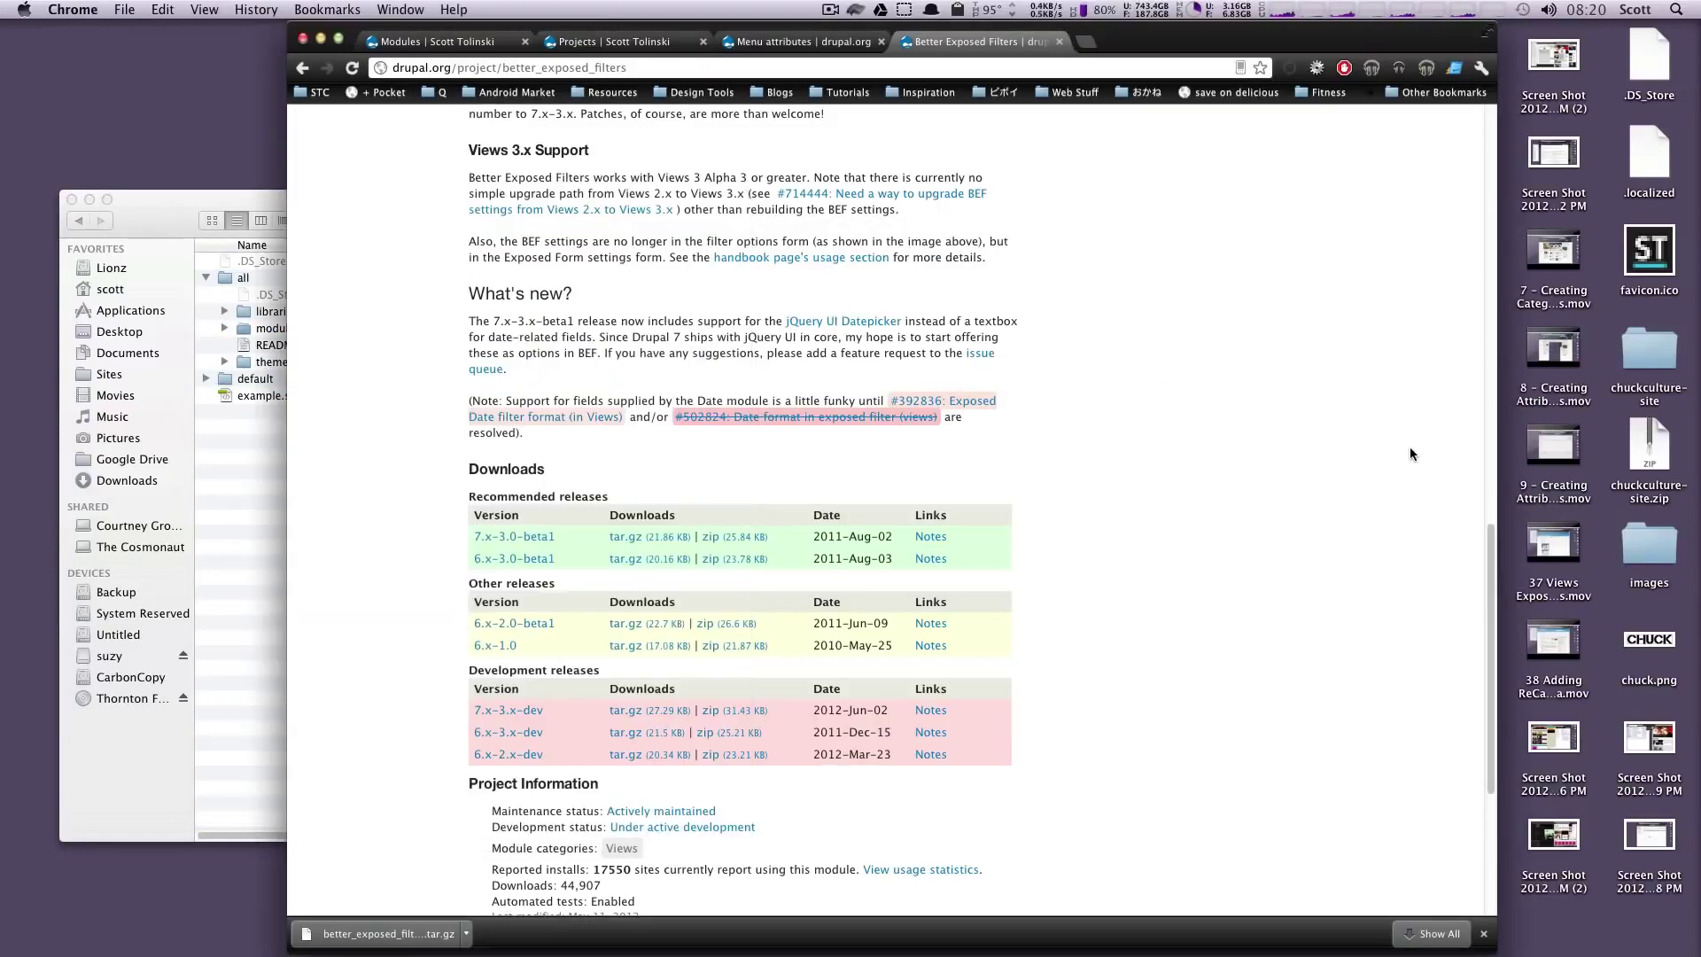
- Filter the site's module list by "better", enable the Better Exposed Filters module, and save the configuration
click(440, 41)
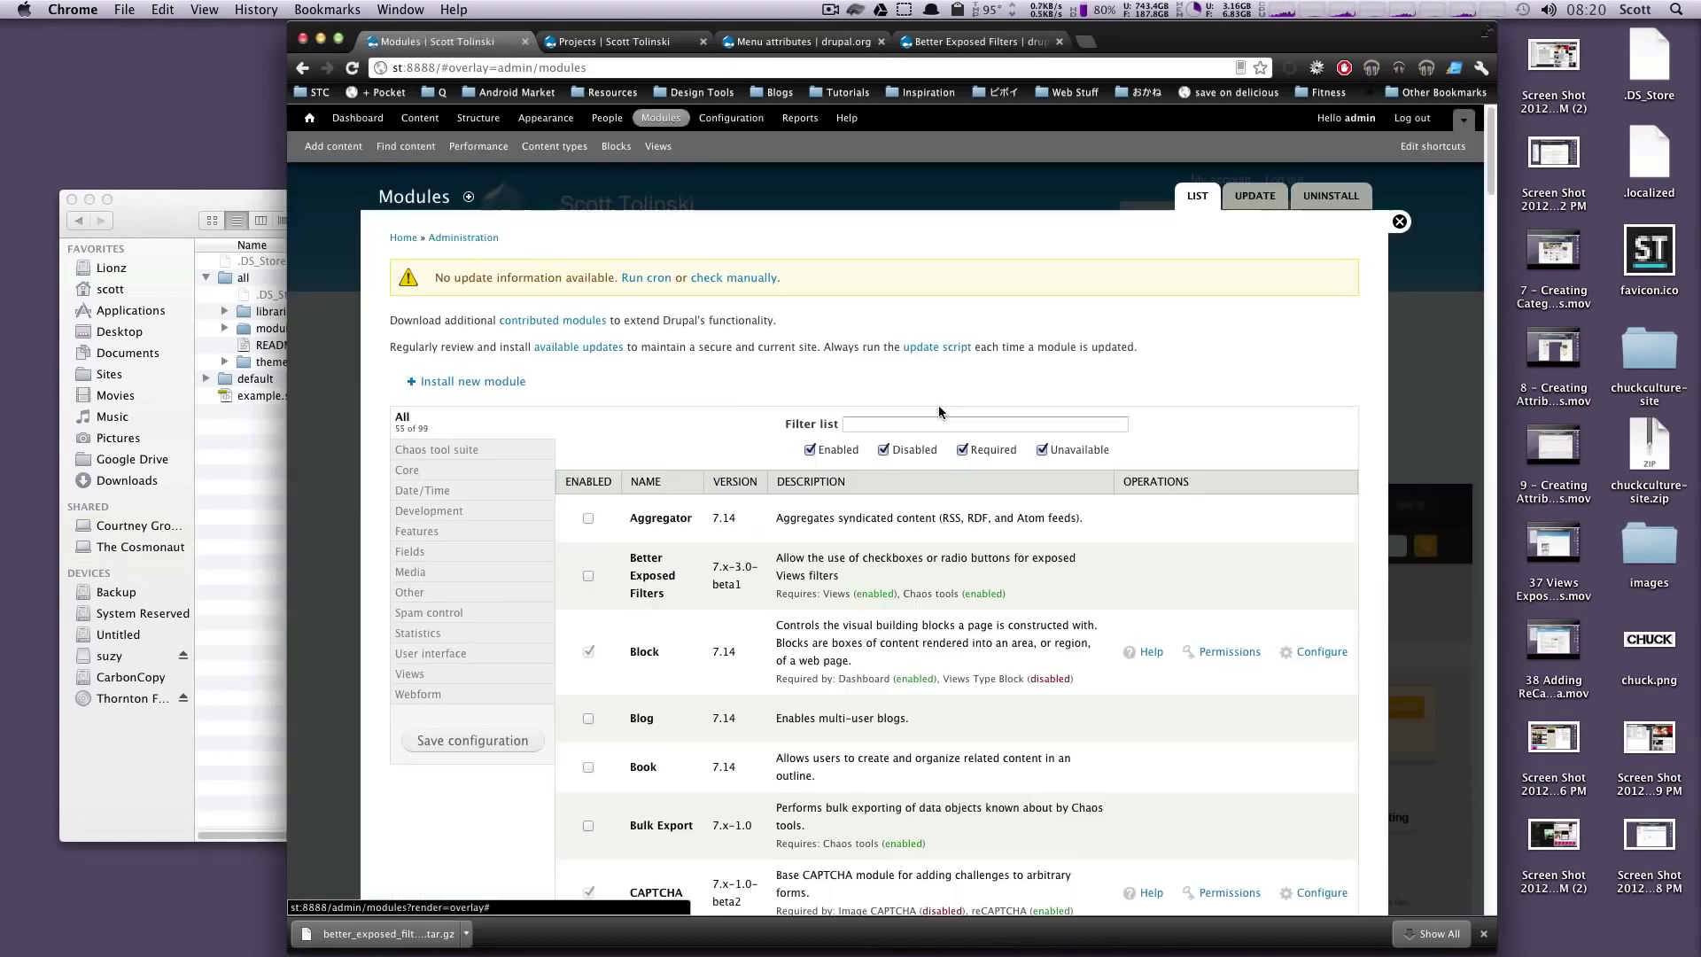
click(935, 423)
text(better)
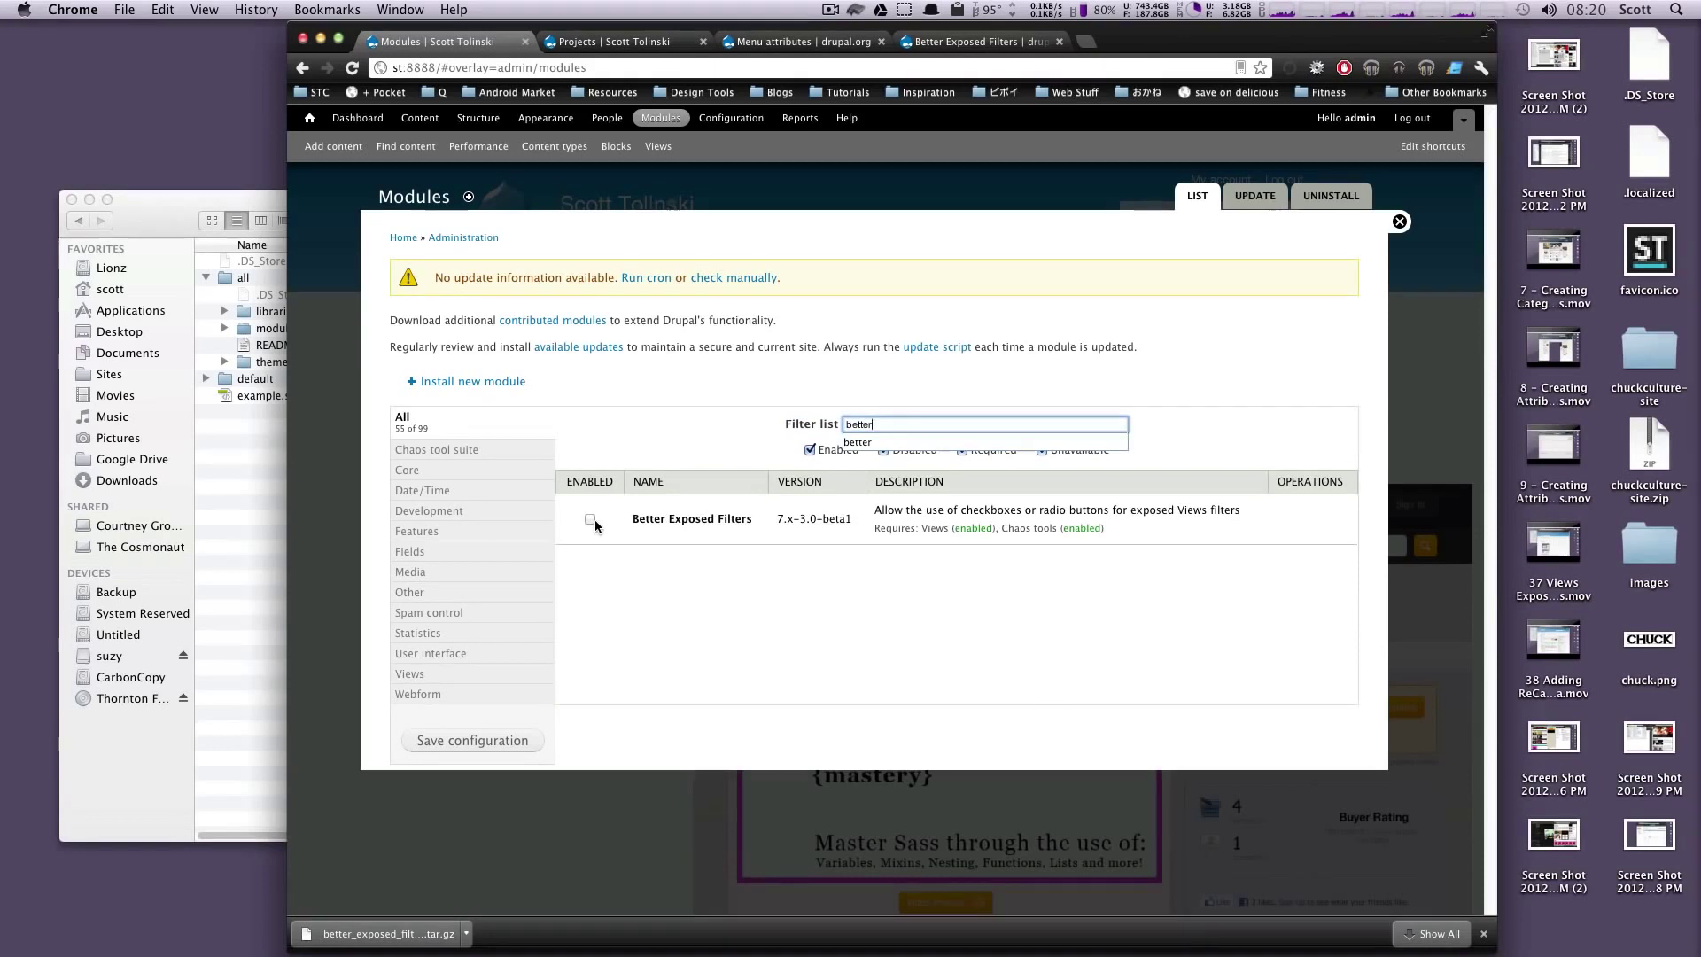
click(593, 520)
click(591, 520)
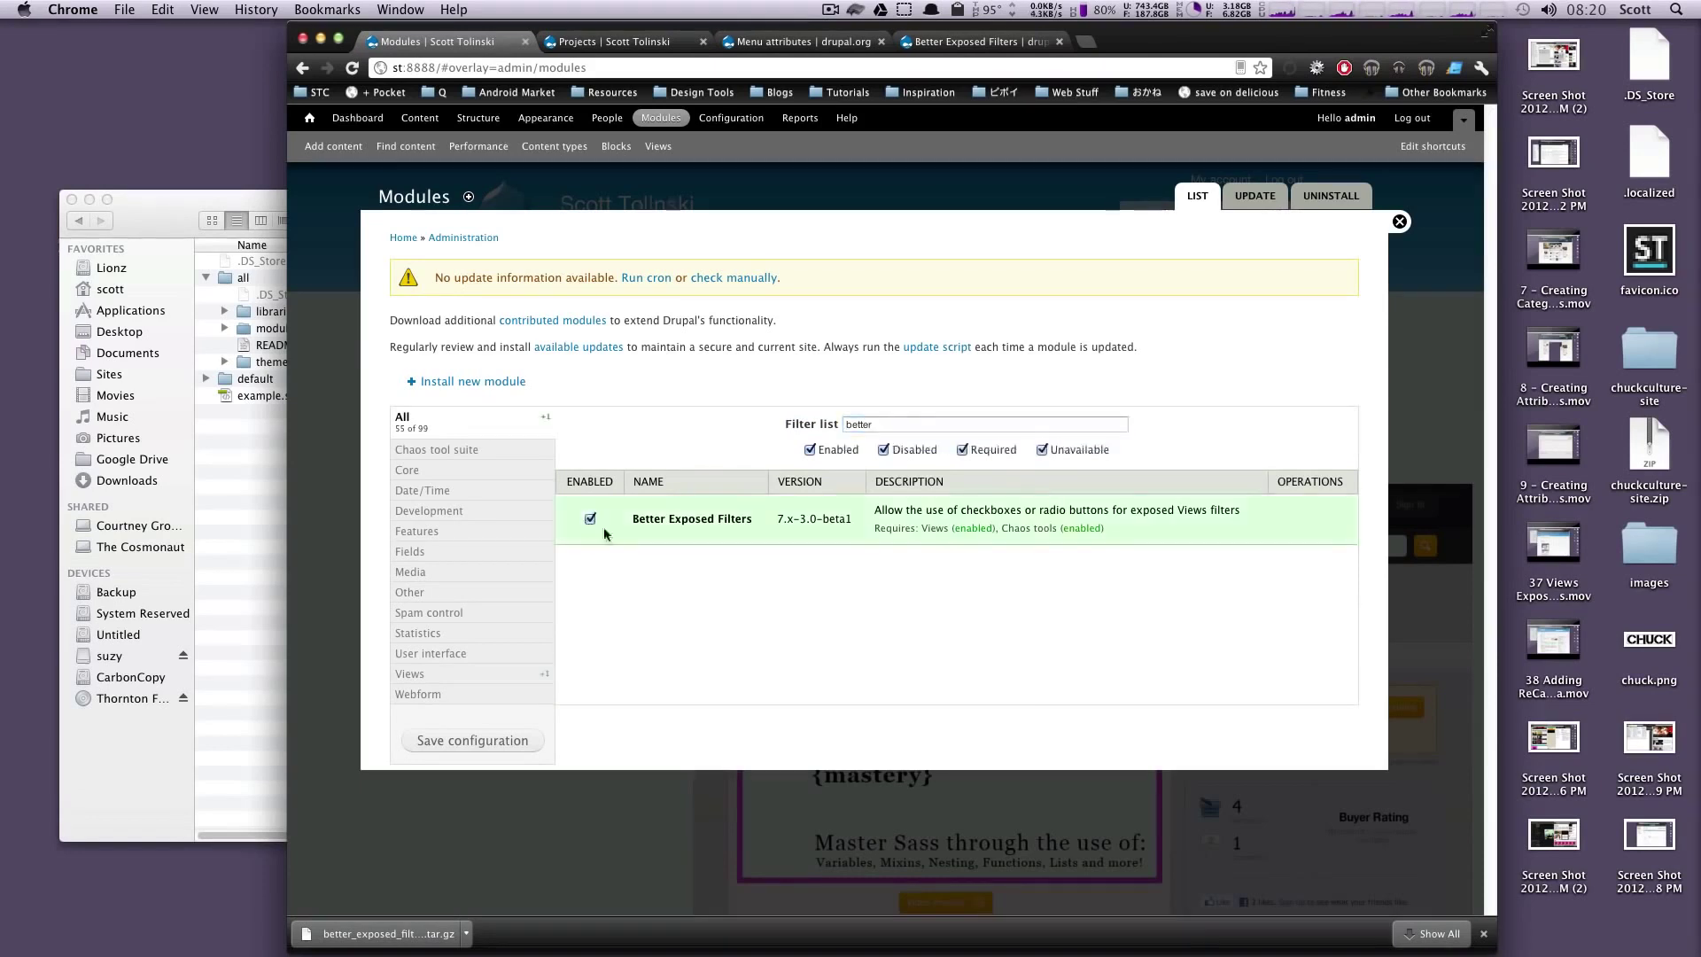
click(479, 740)
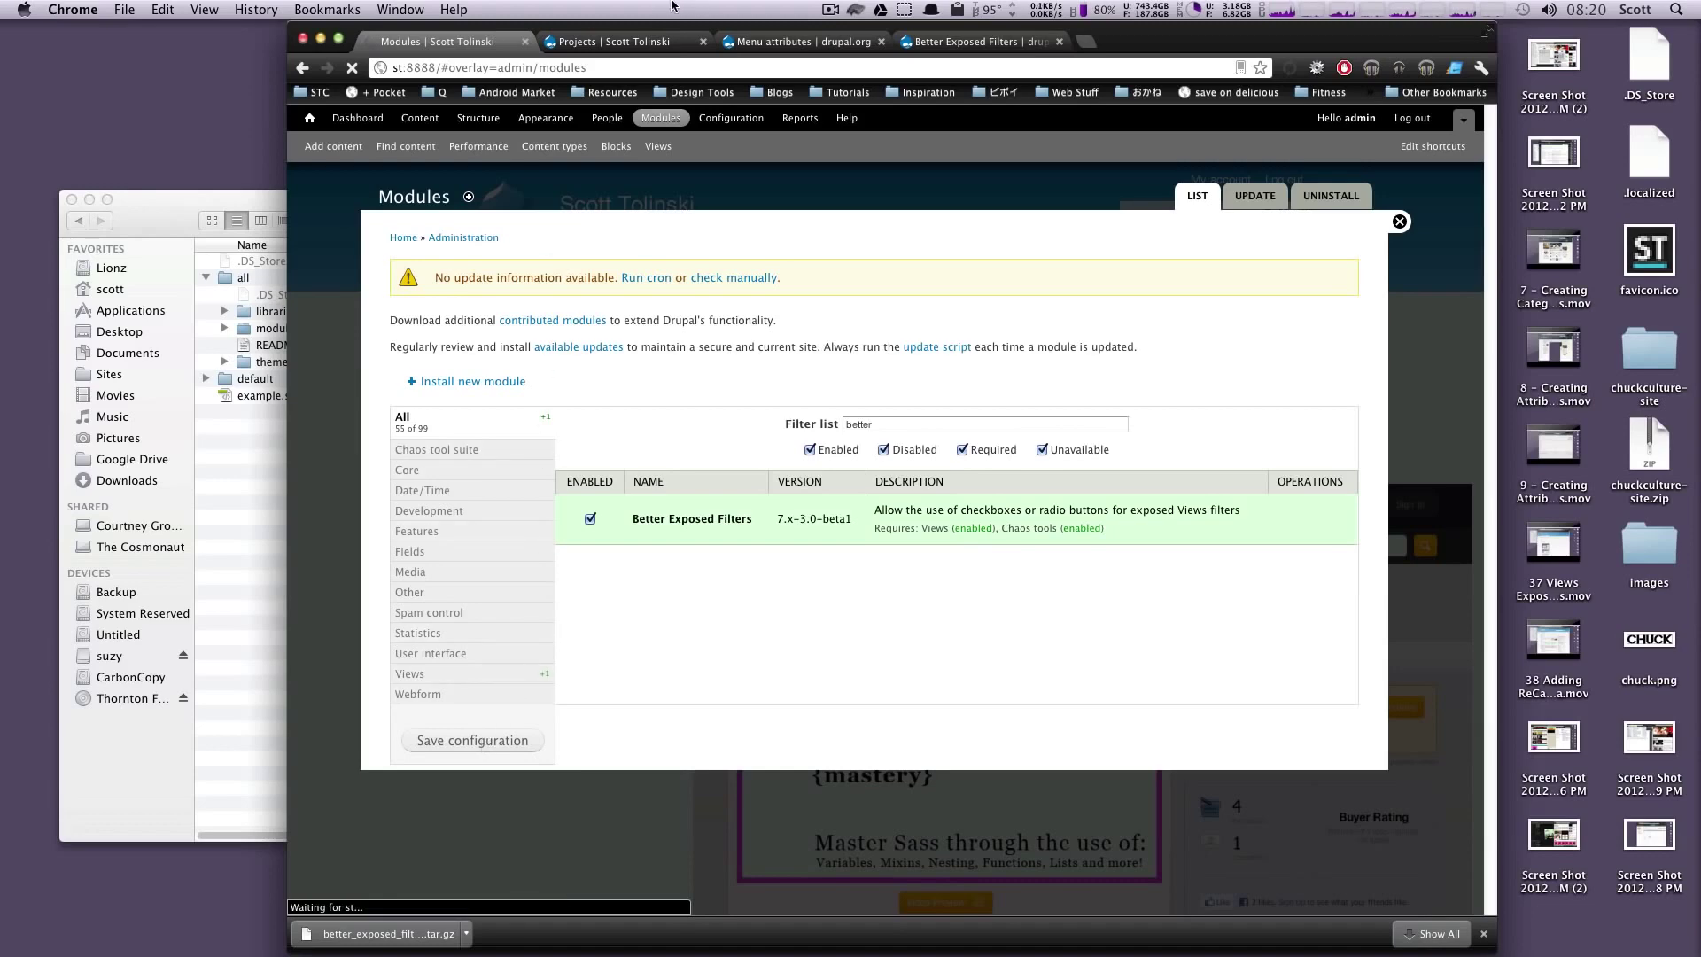
- Open the view behind the site's Projects page block for editing
click(672, 41)
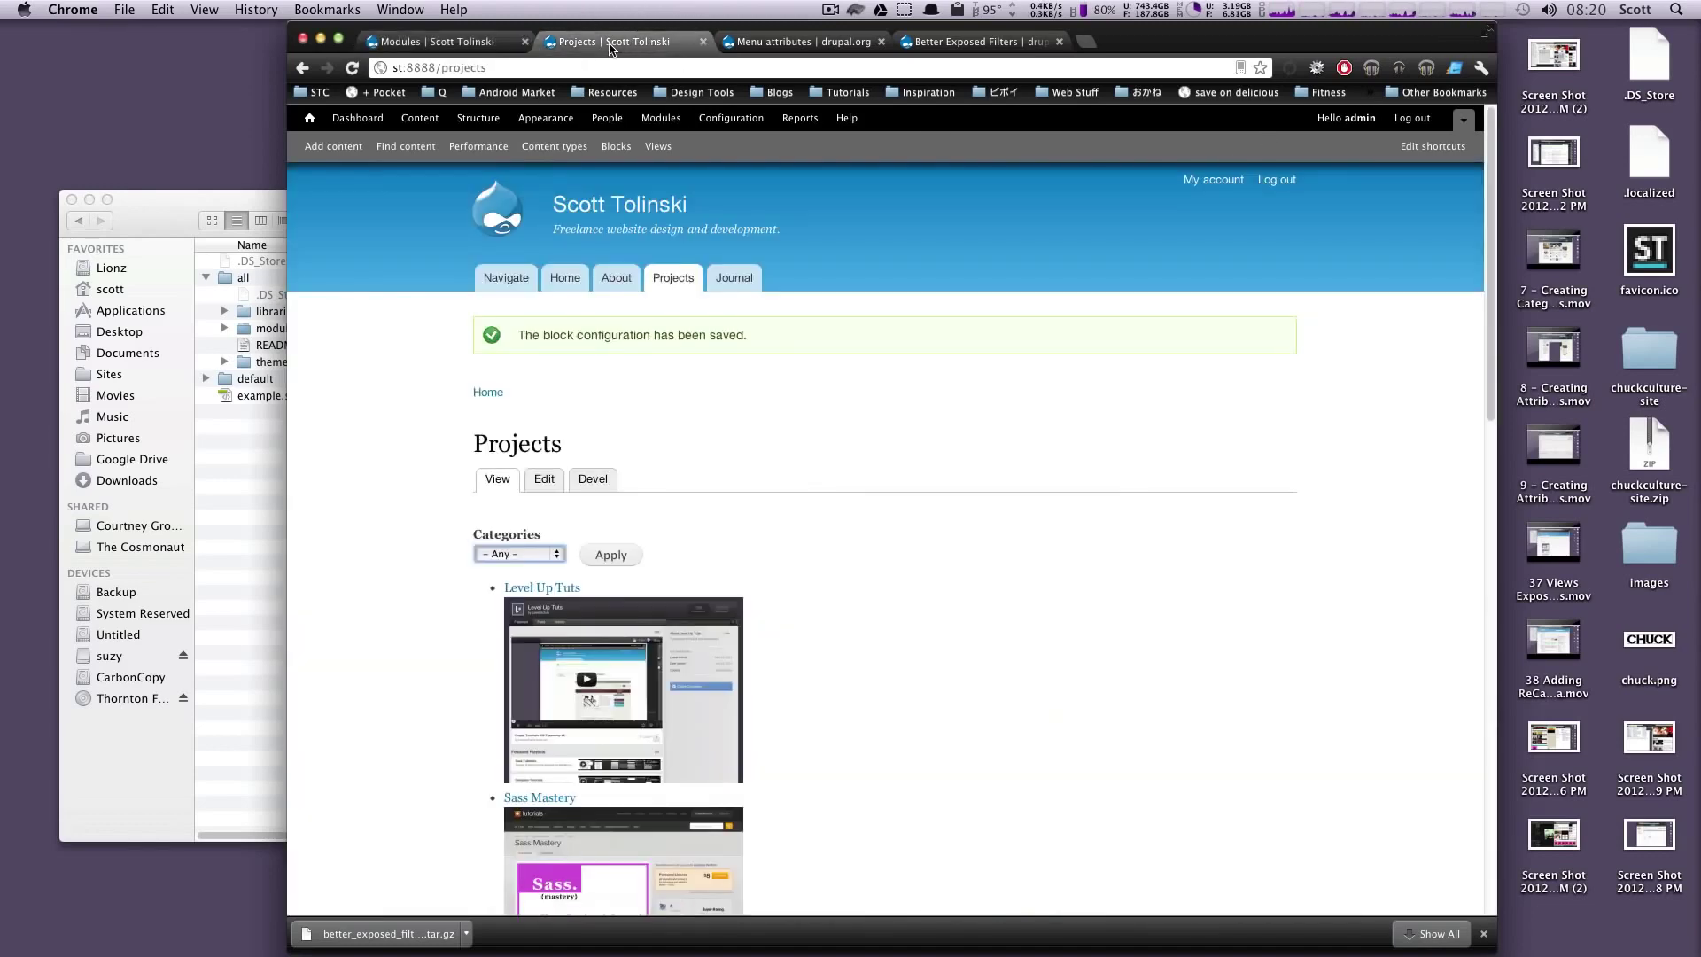
click(1275, 531)
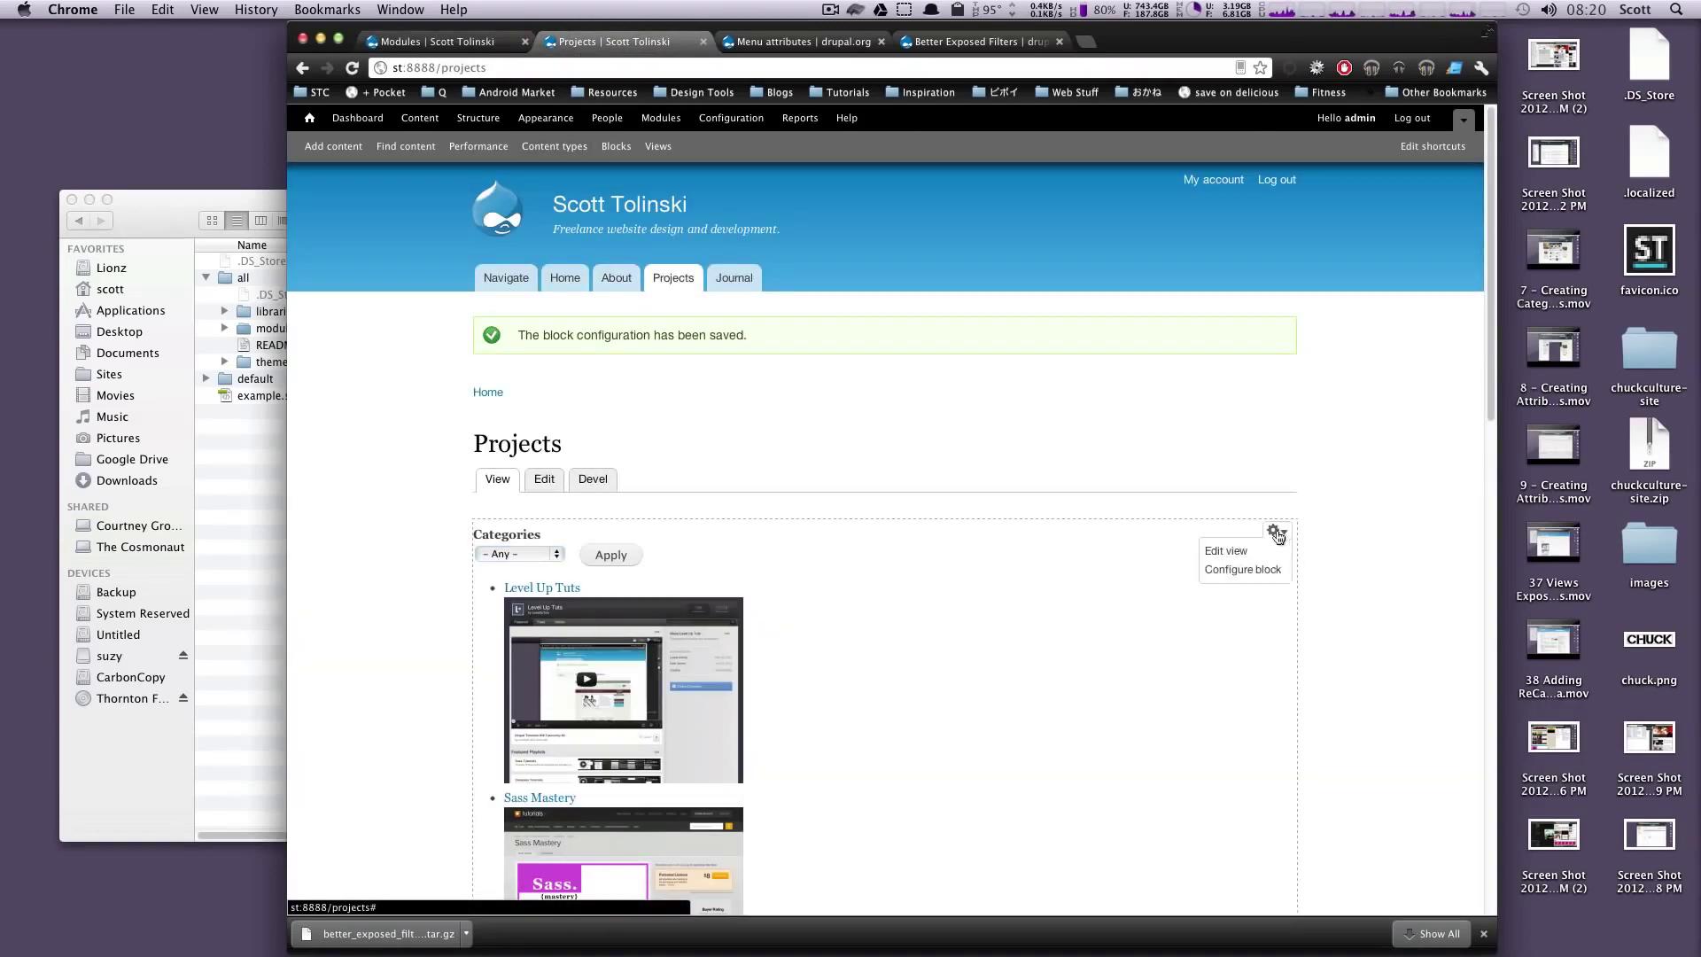
click(1223, 552)
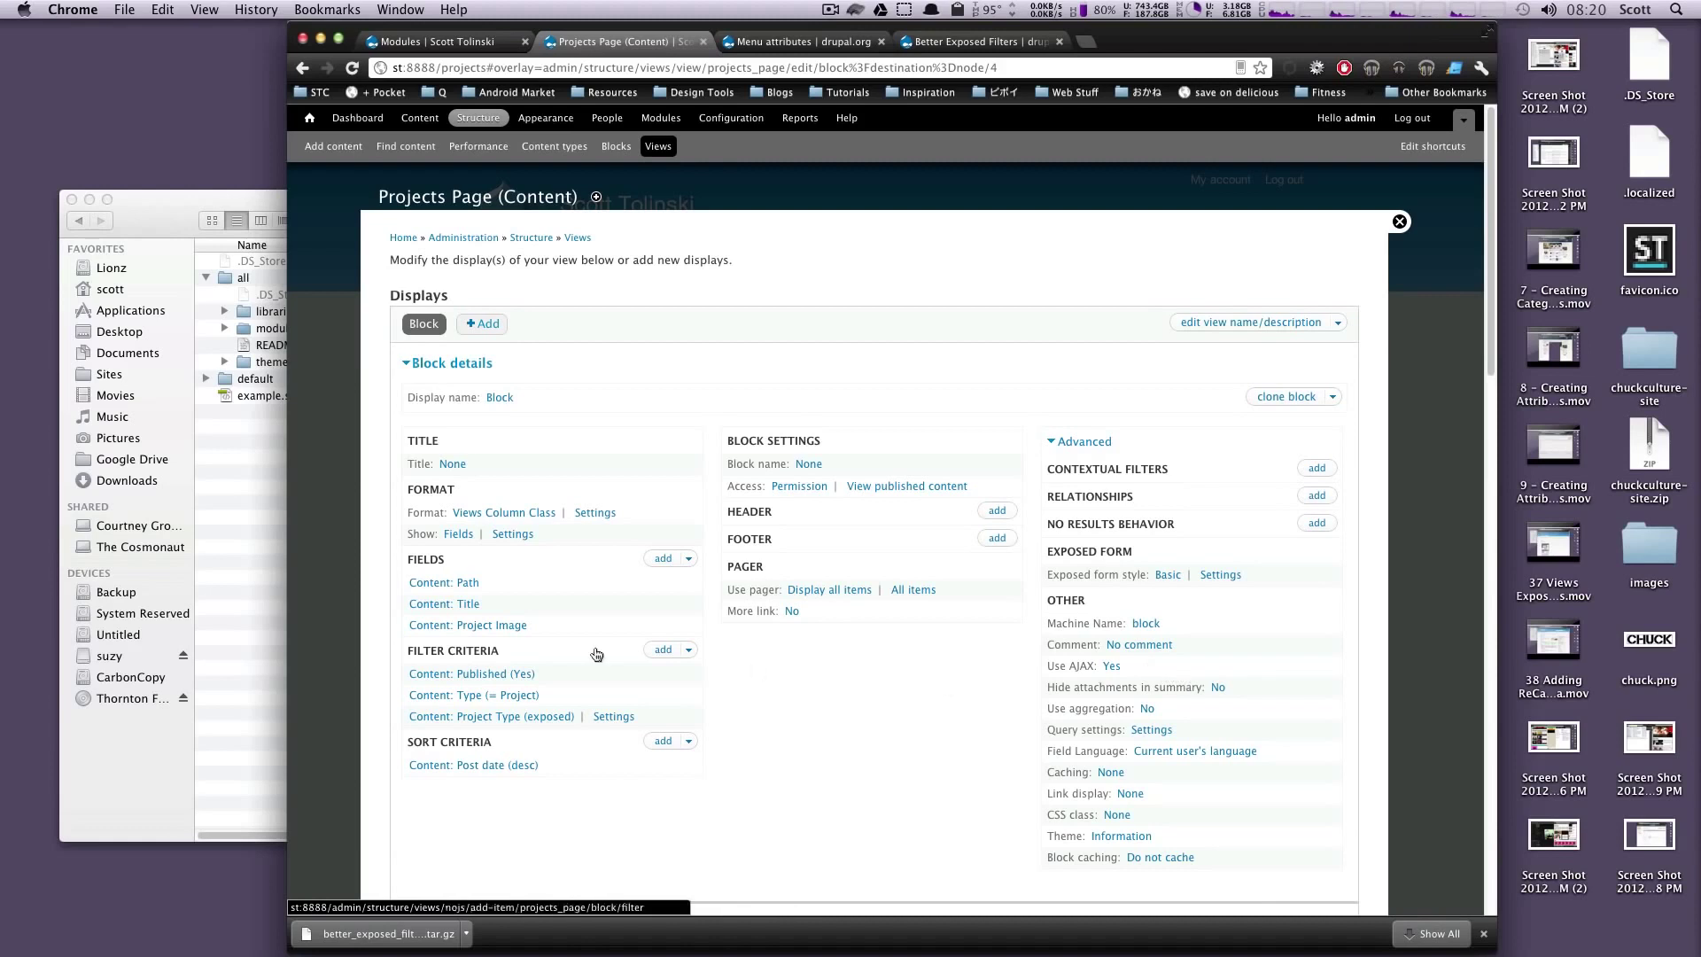
- Set the block's exposed form style to Better Exposed Filters and apply it to all displays
click(1092, 443)
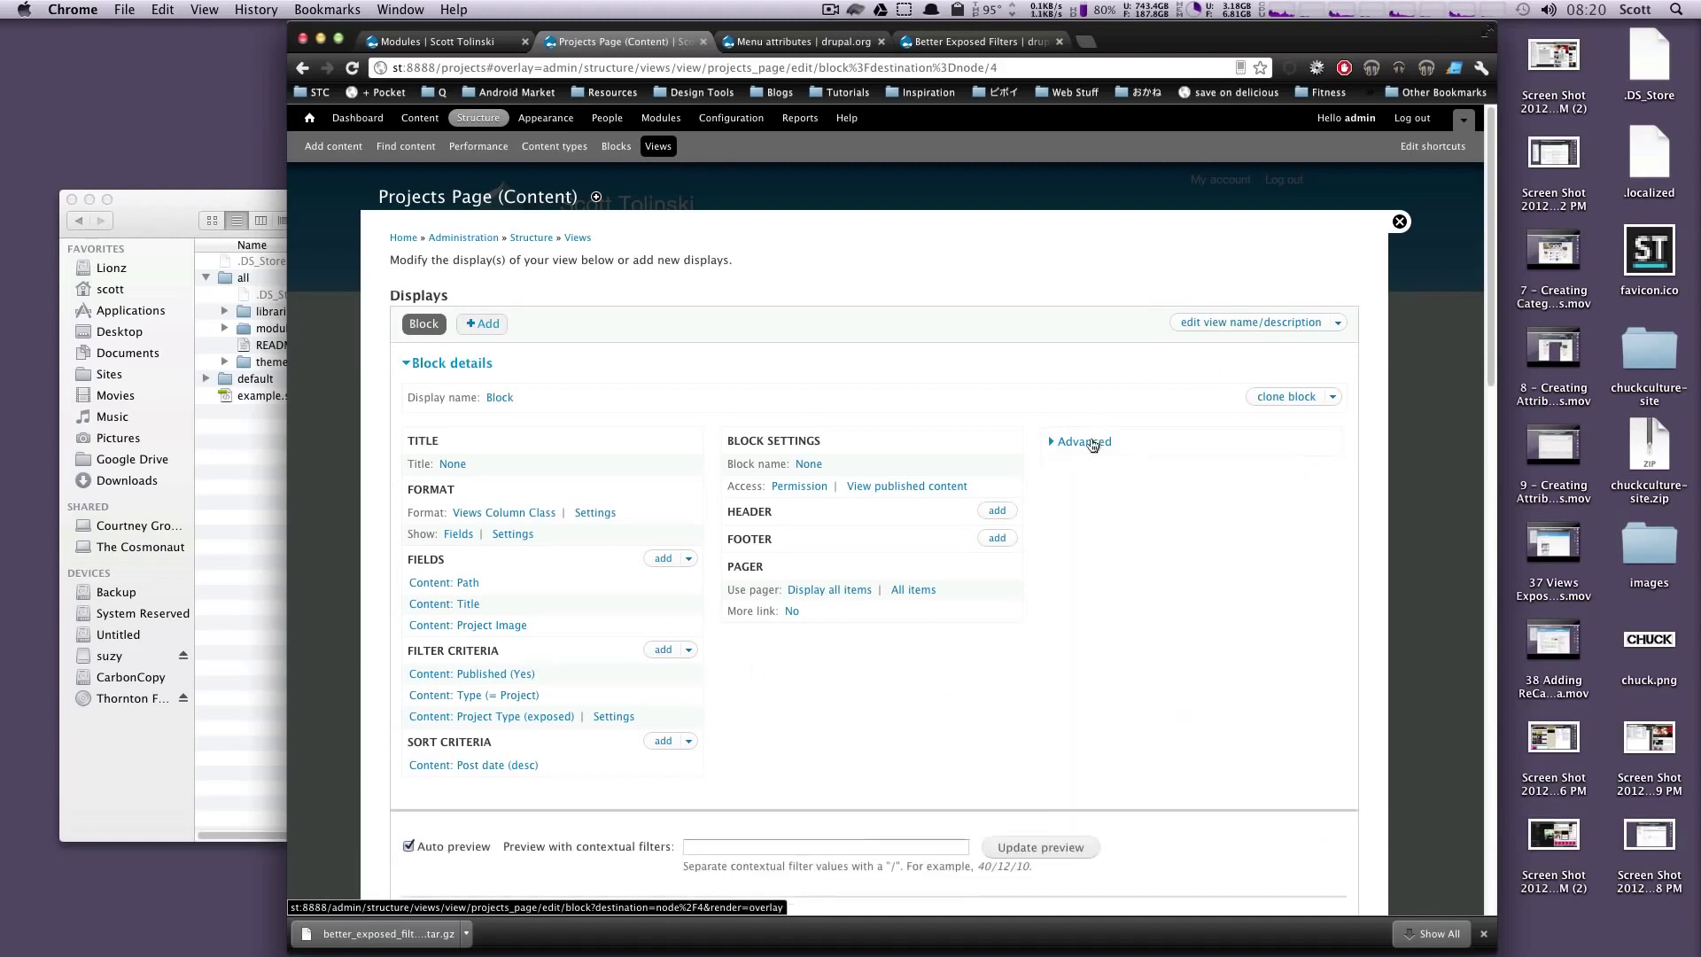
click(1092, 443)
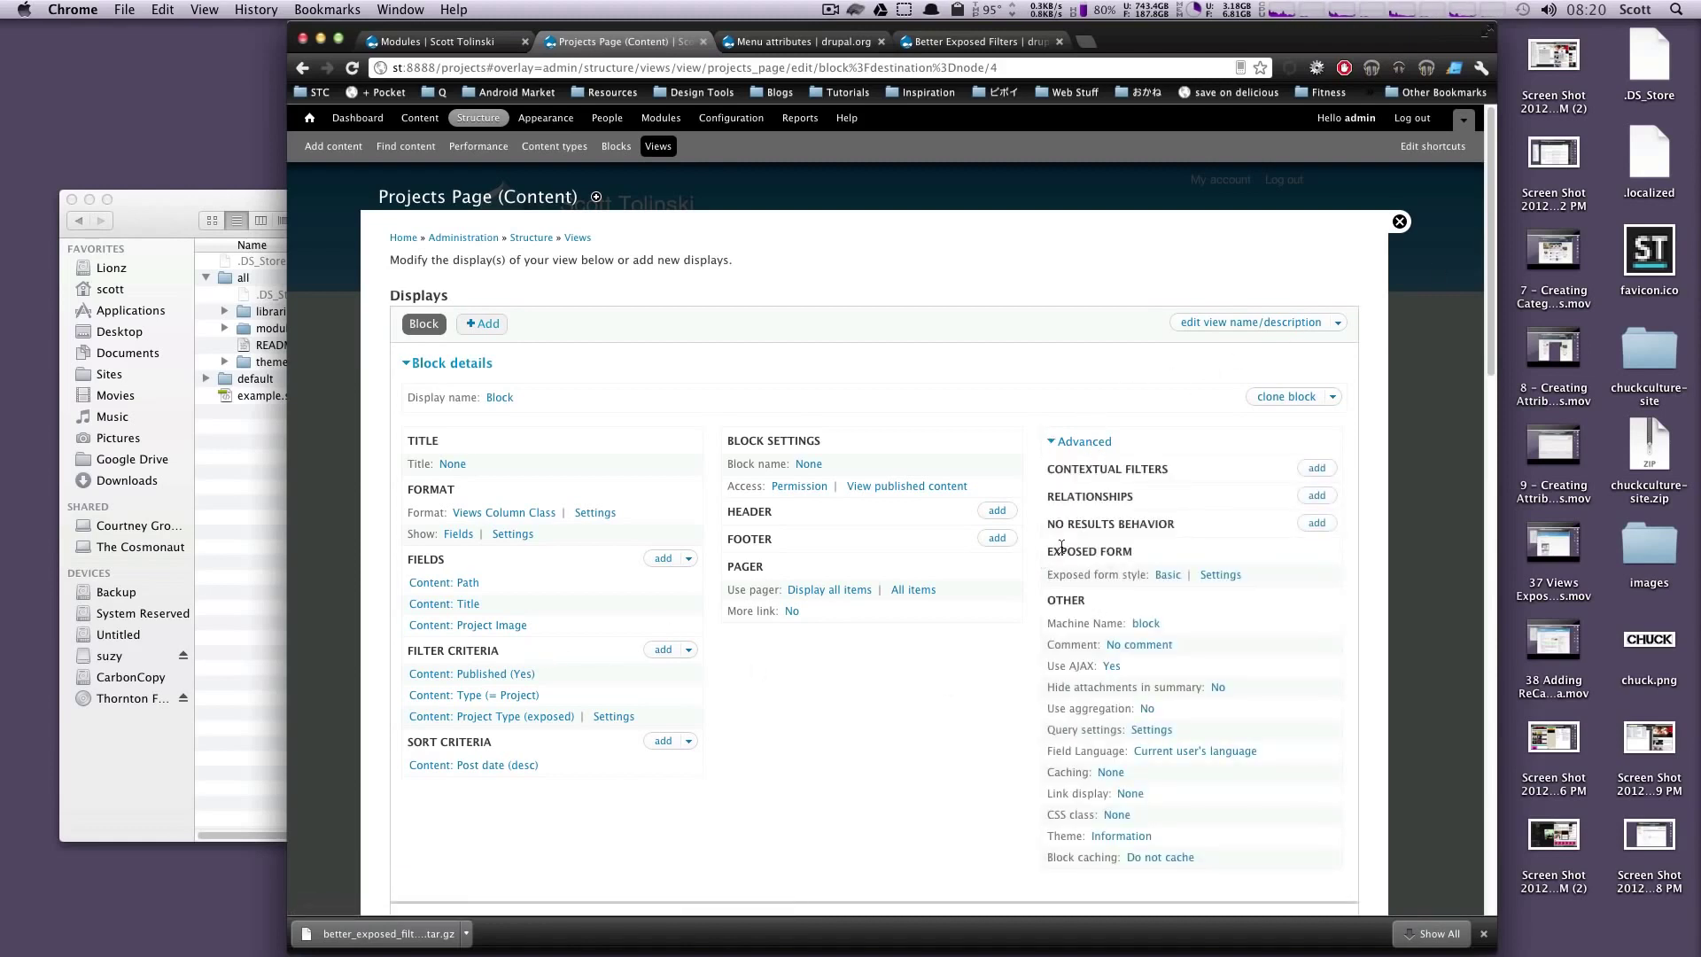
drag(1060, 551, 1168, 548)
drag(1048, 576, 1143, 574)
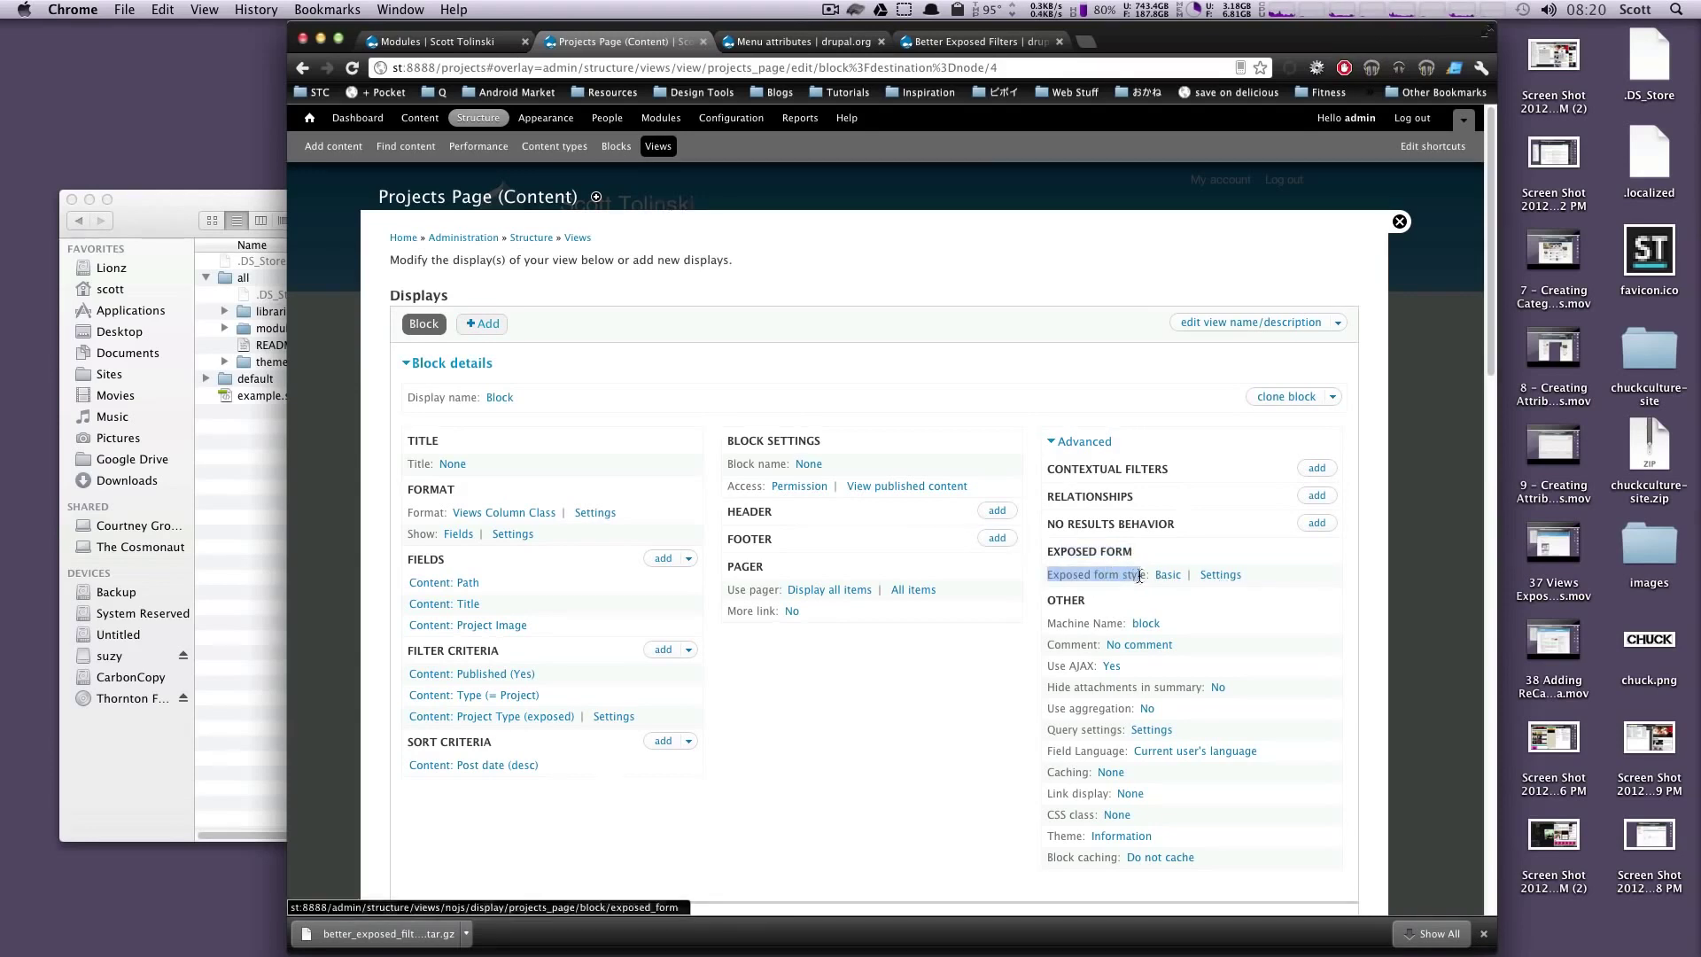
click(1164, 577)
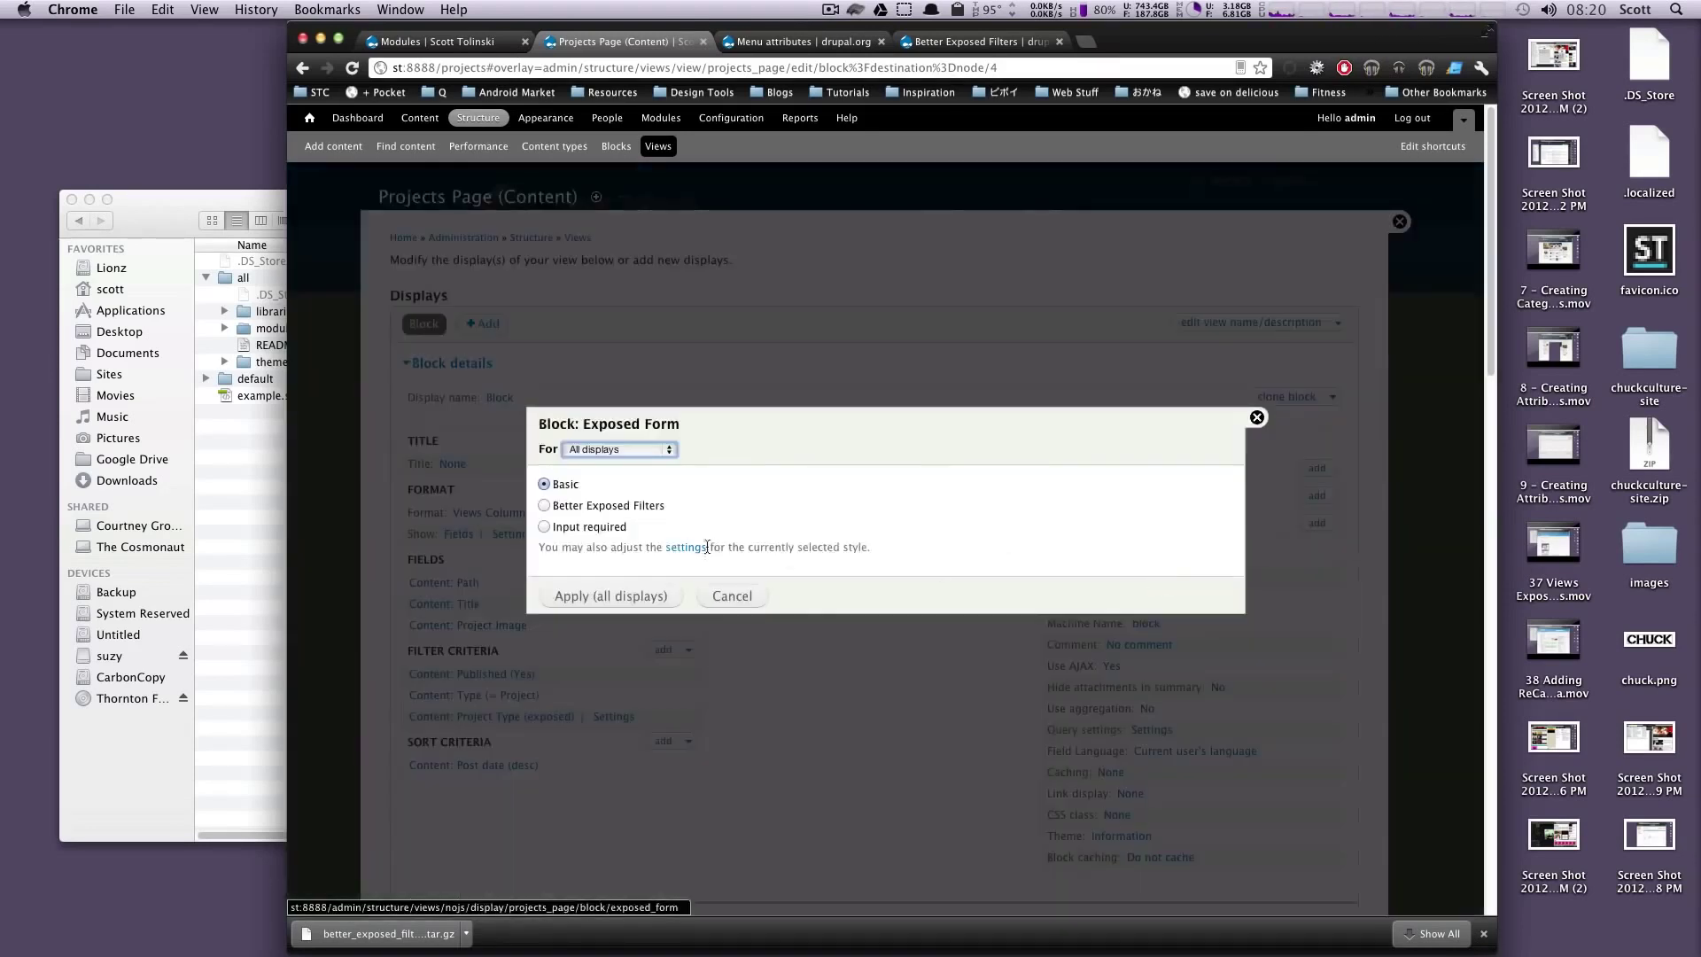
click(609, 507)
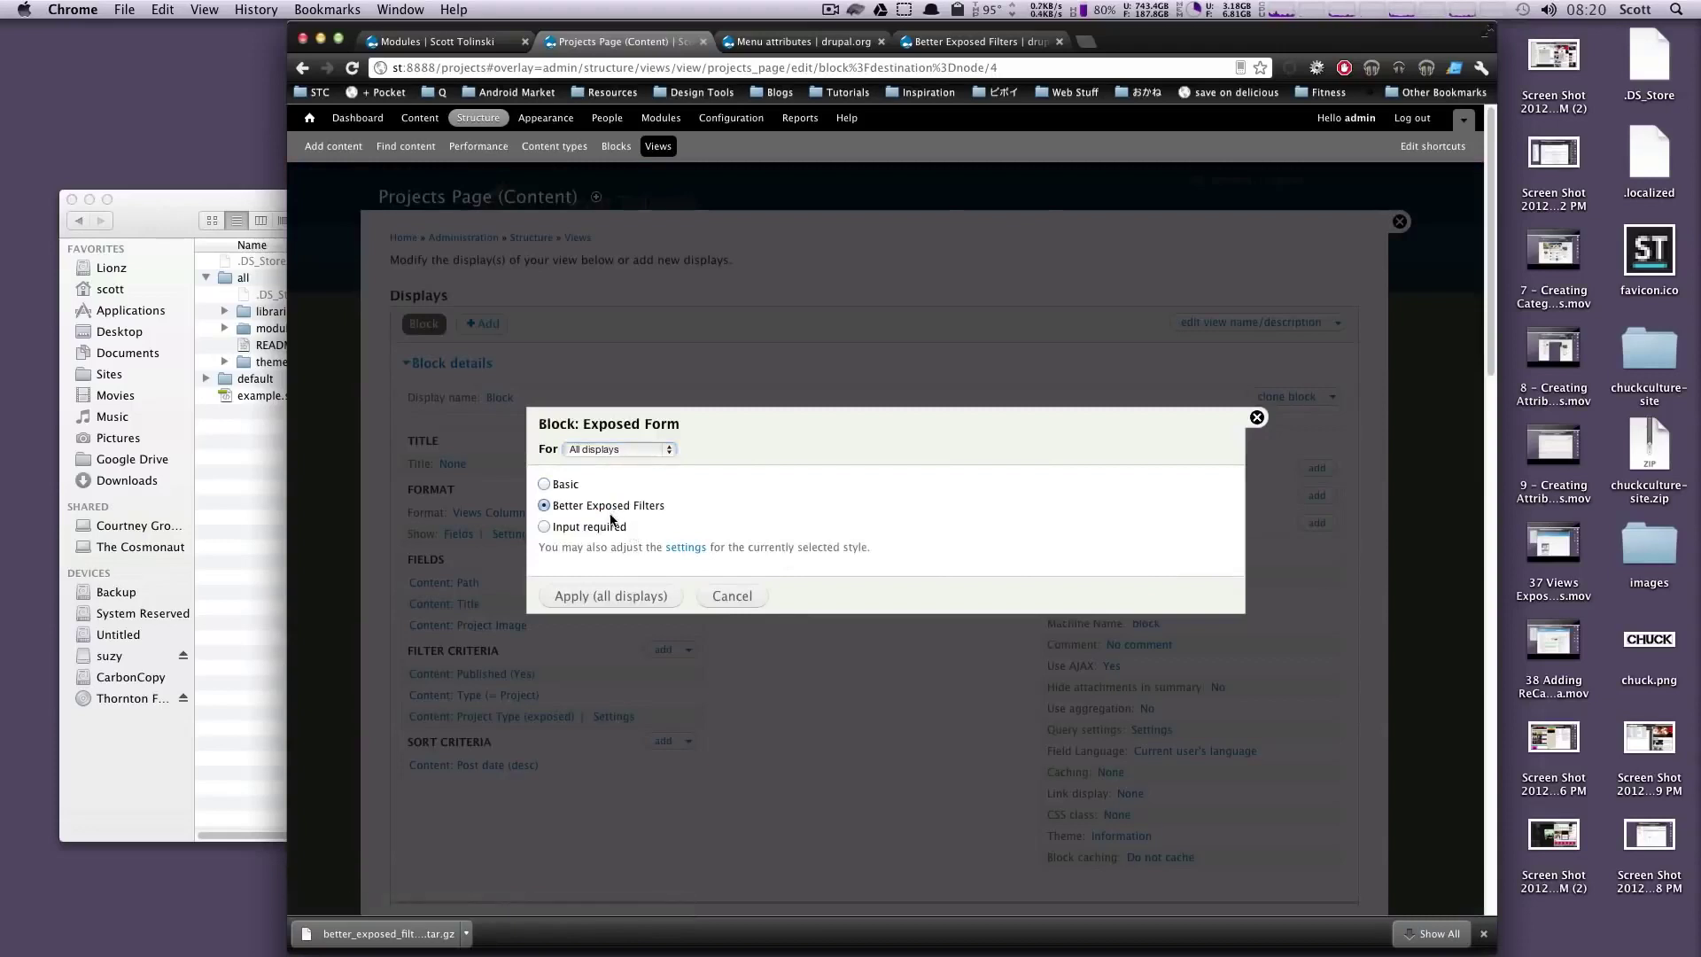
click(623, 596)
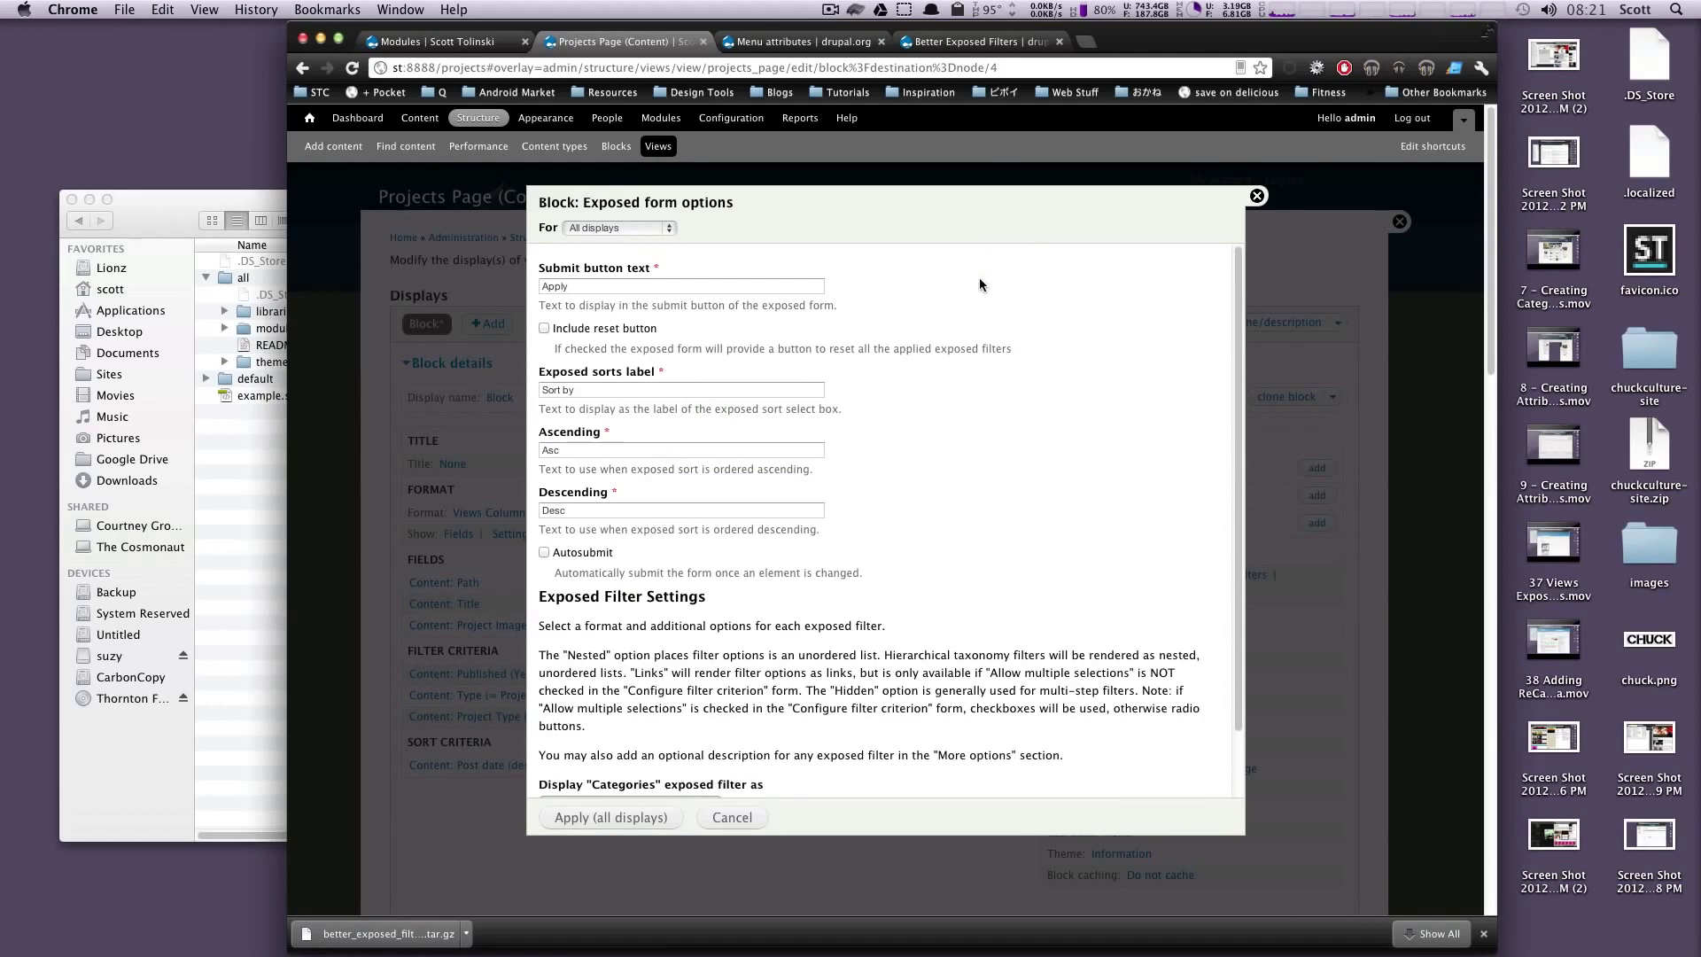
- Enable Autosubmit in the exposed form options, with Hide submit button on
double_click(555, 286)
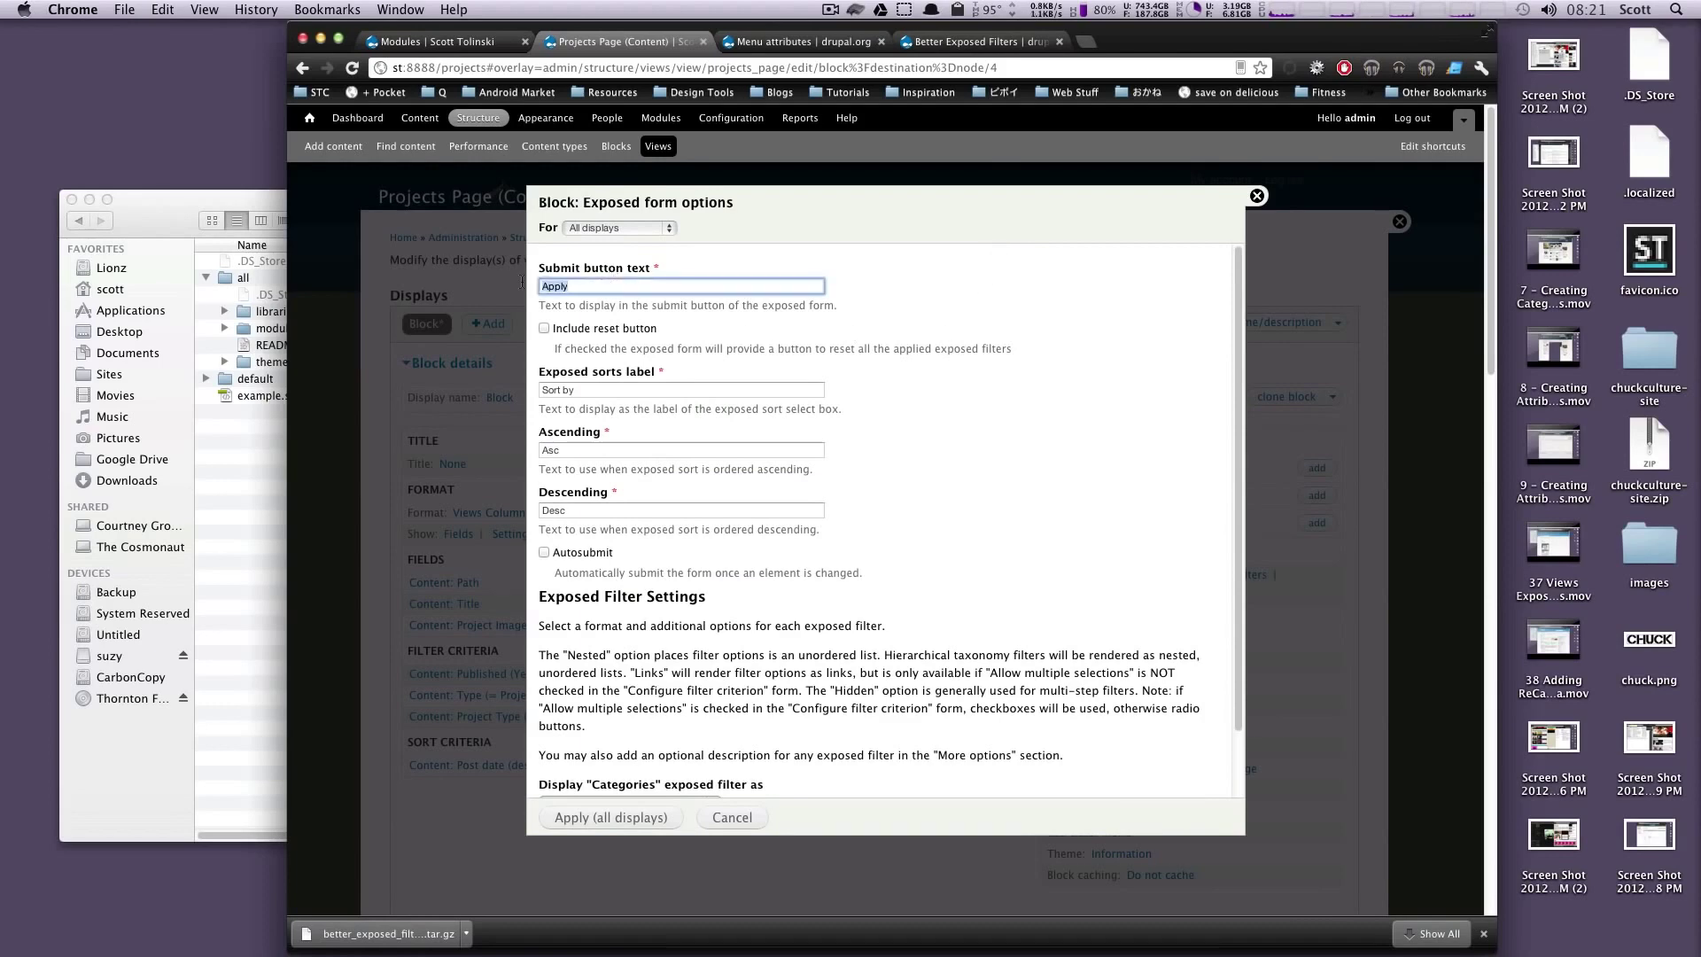
scroll(652, 344, down, 3)
scroll(654, 346, up, 2)
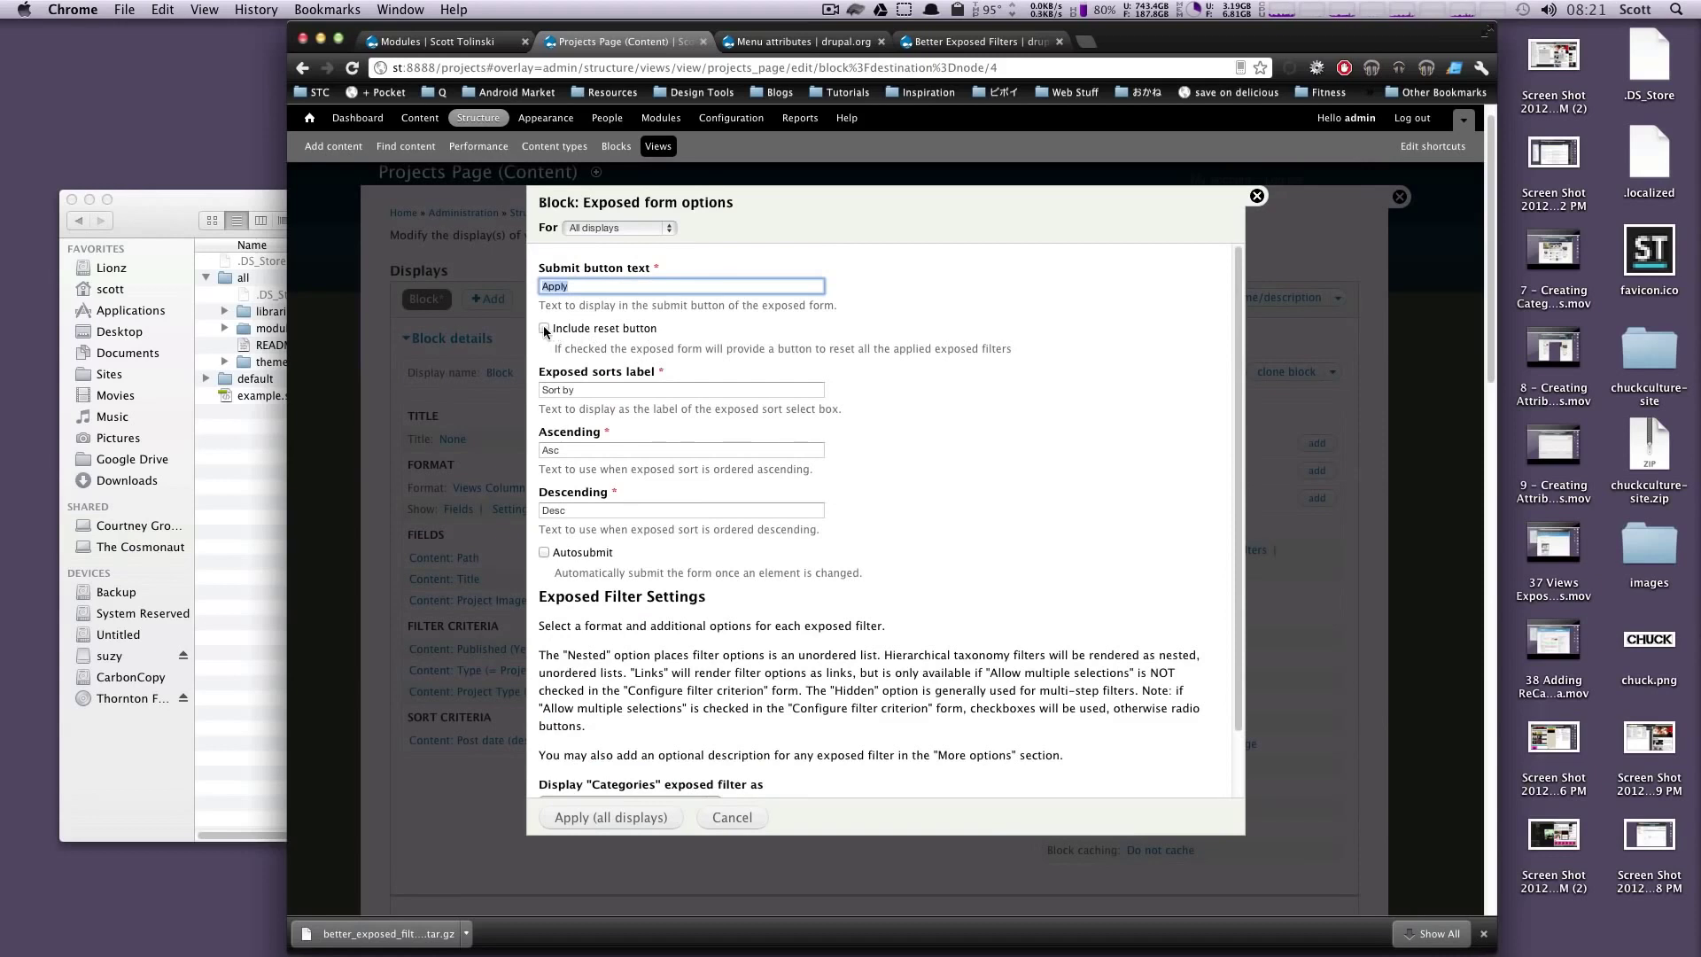
scroll(568, 328, up, 1)
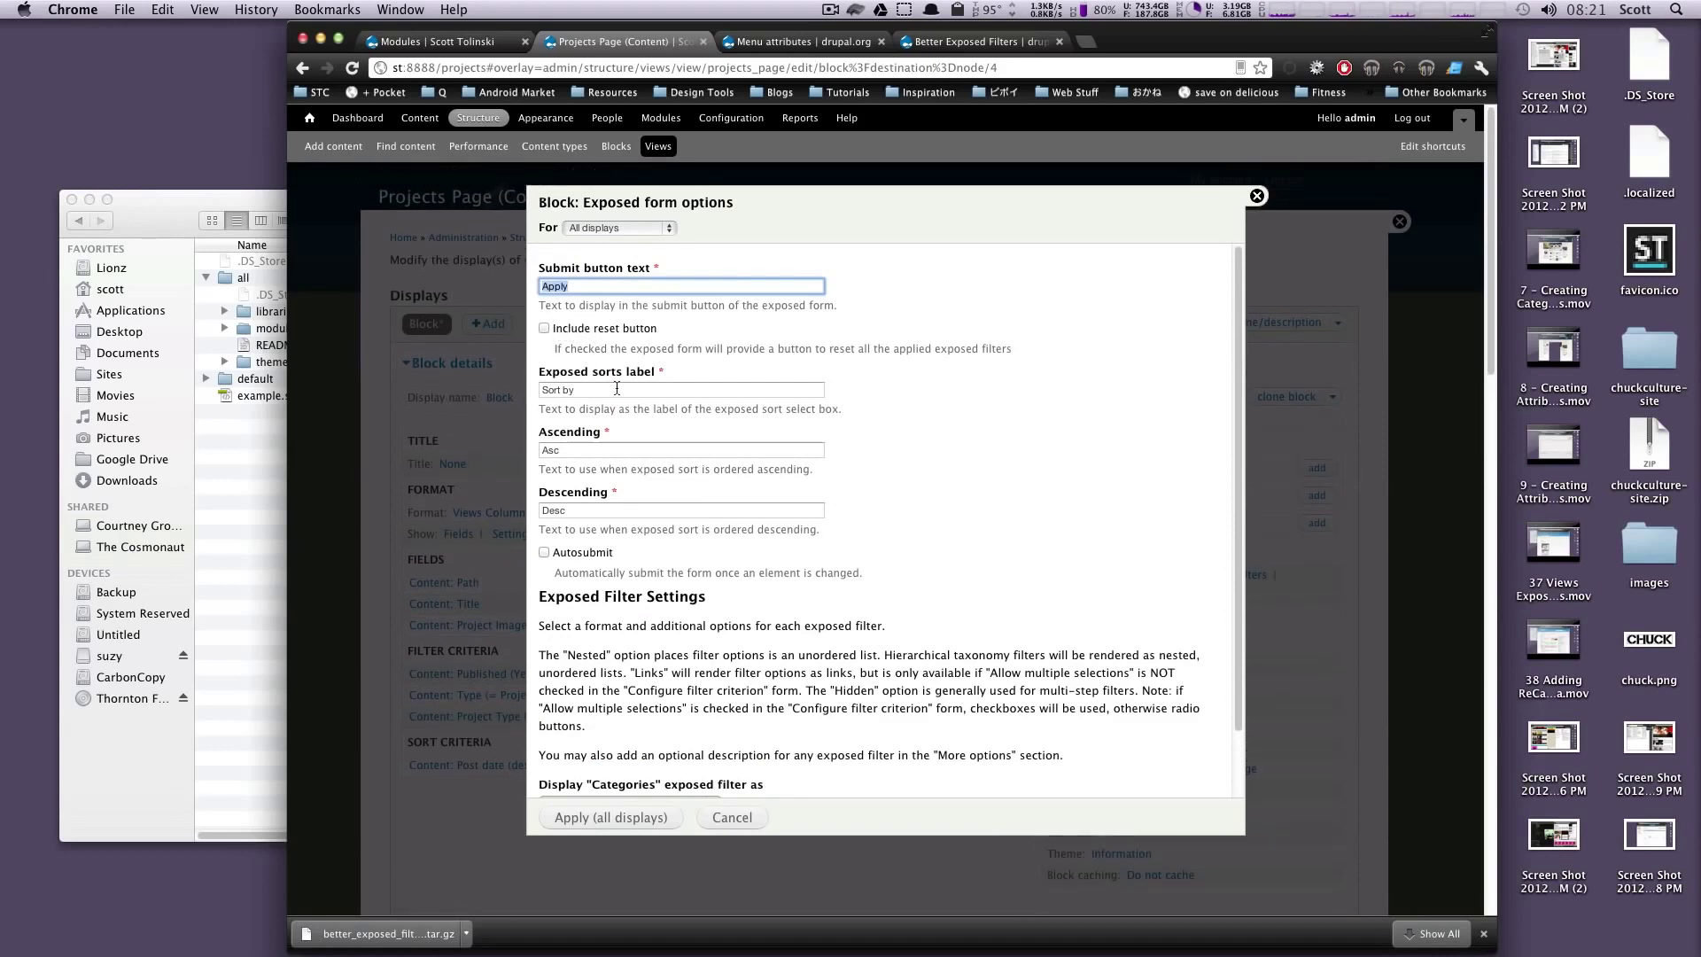
drag(617, 389, 619, 452)
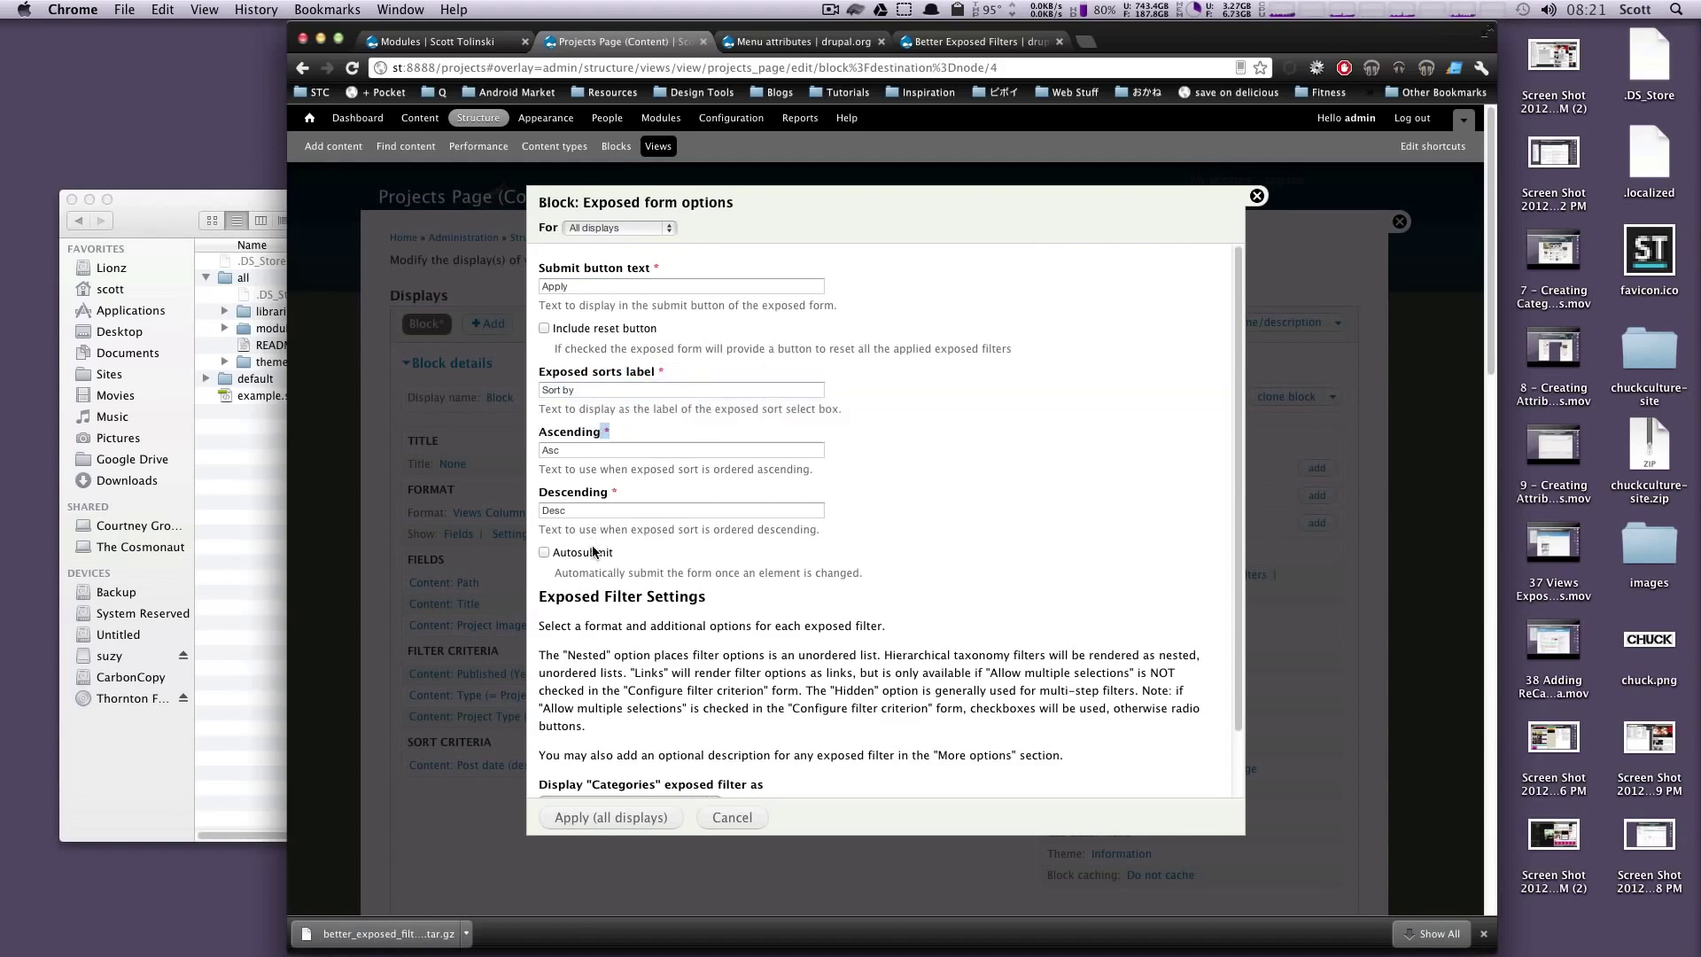
click(545, 553)
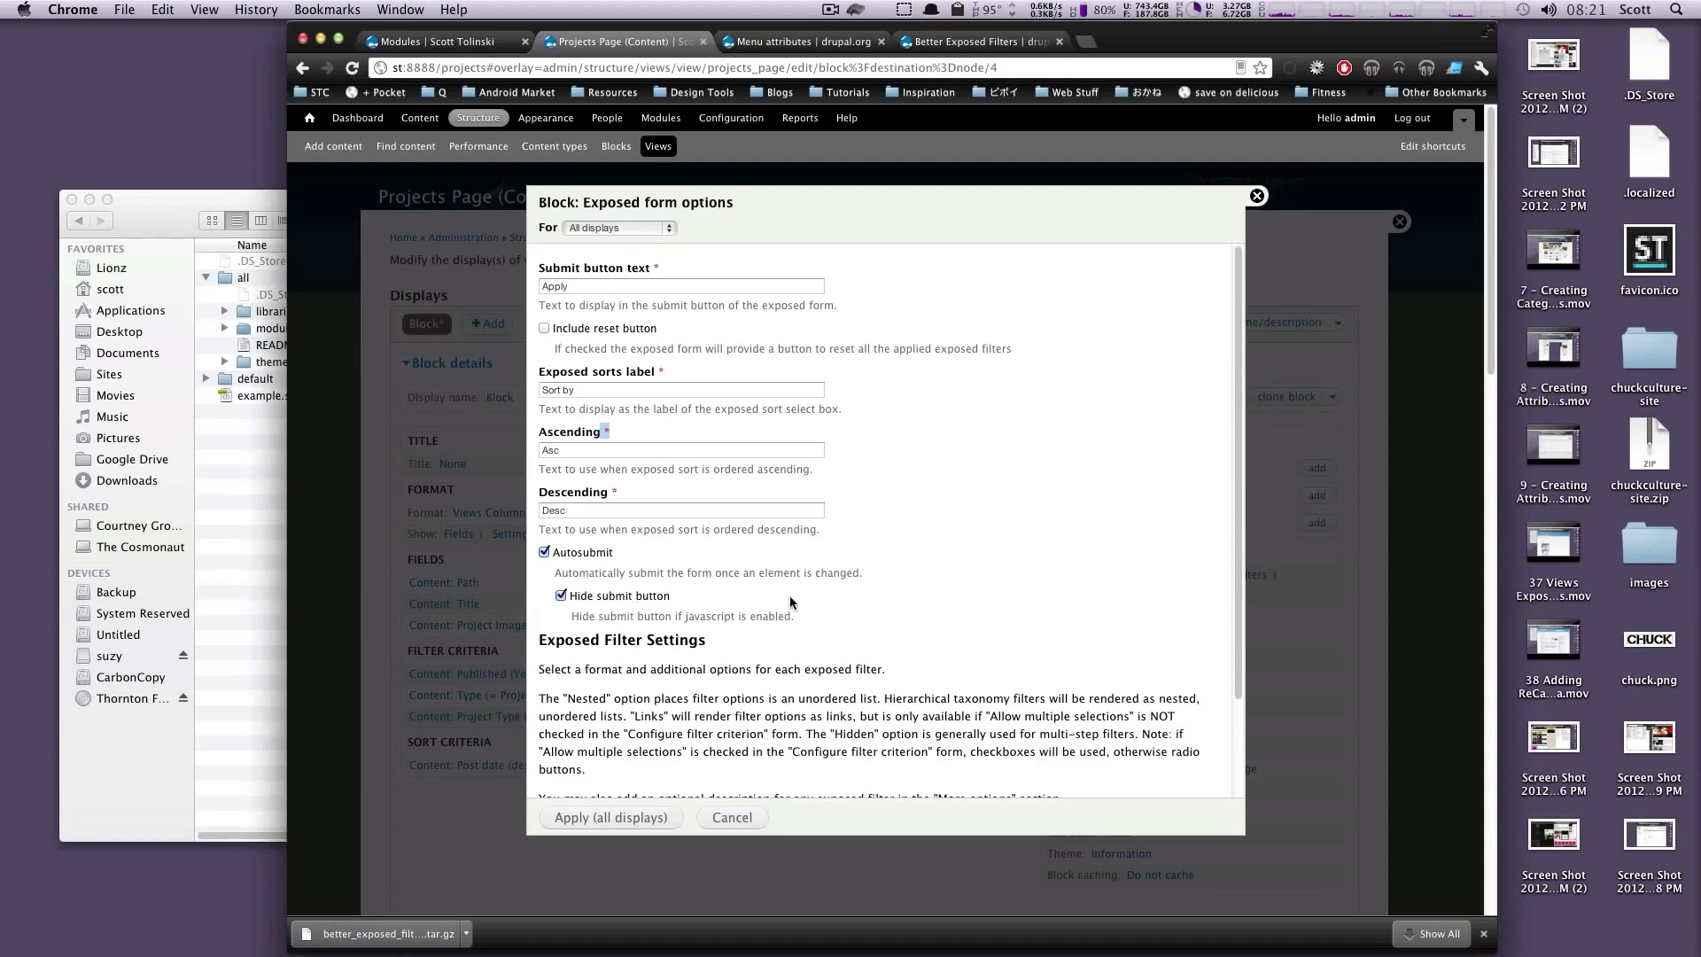
- Display the "Categories" exposed filter as Checkboxes/Radio Buttons, apply it to all displays, and save the view
scroll(651, 592, down, 3)
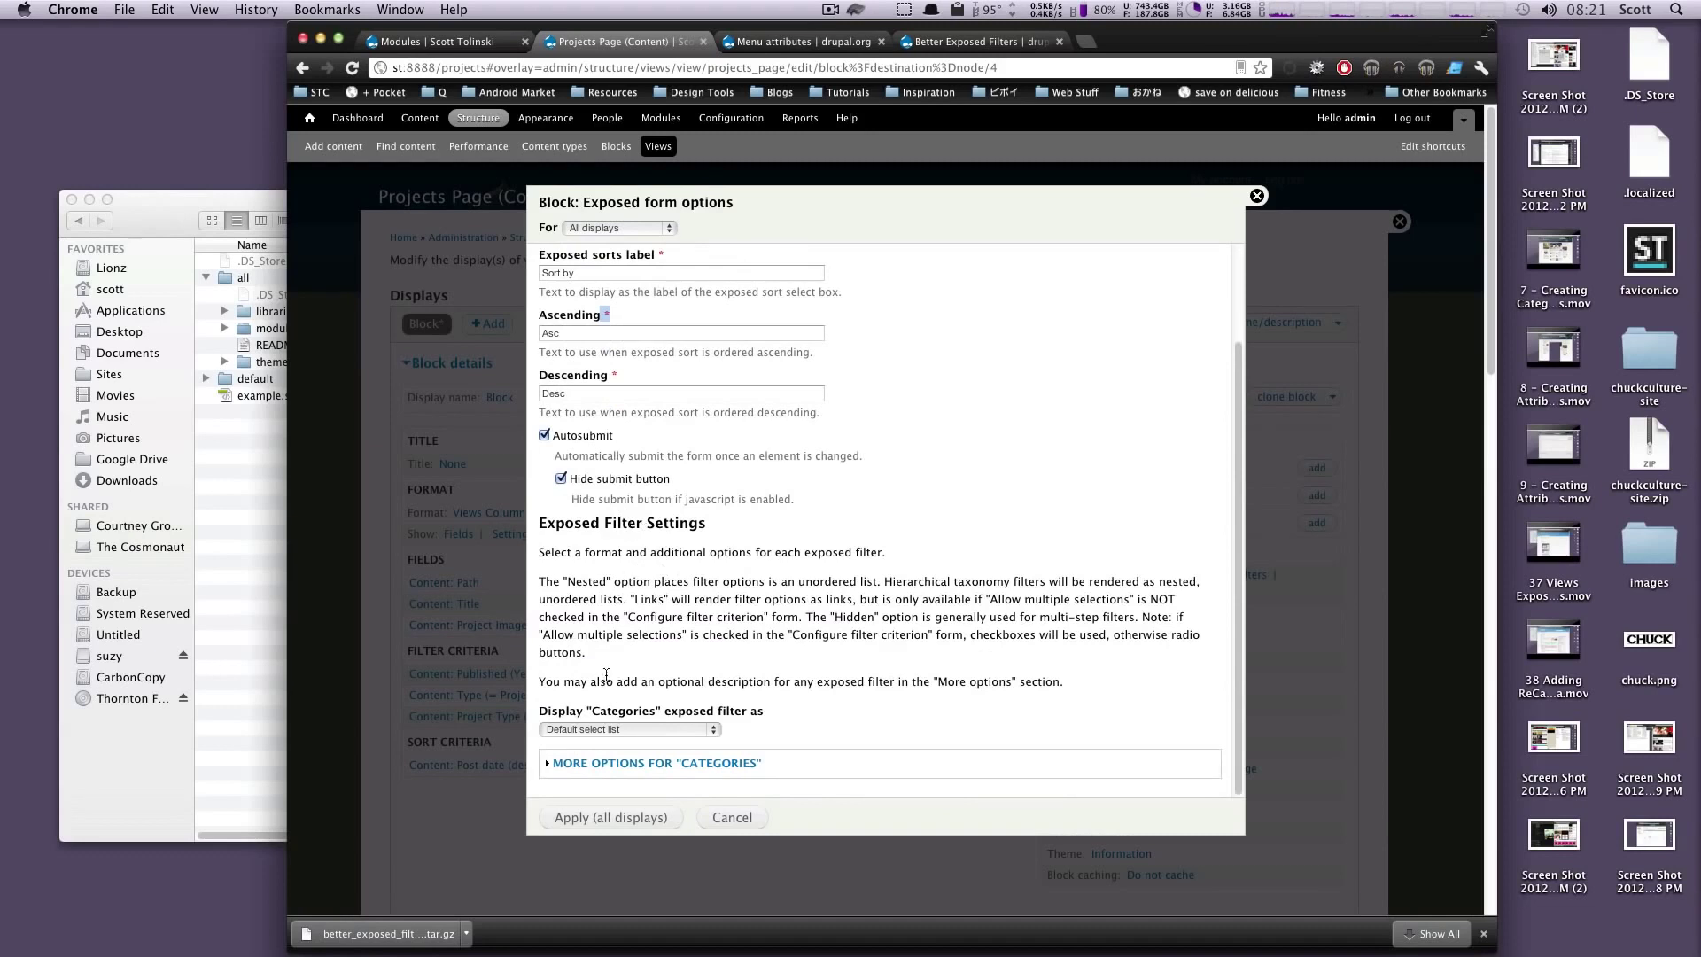
drag(615, 523, 700, 611)
click(587, 716)
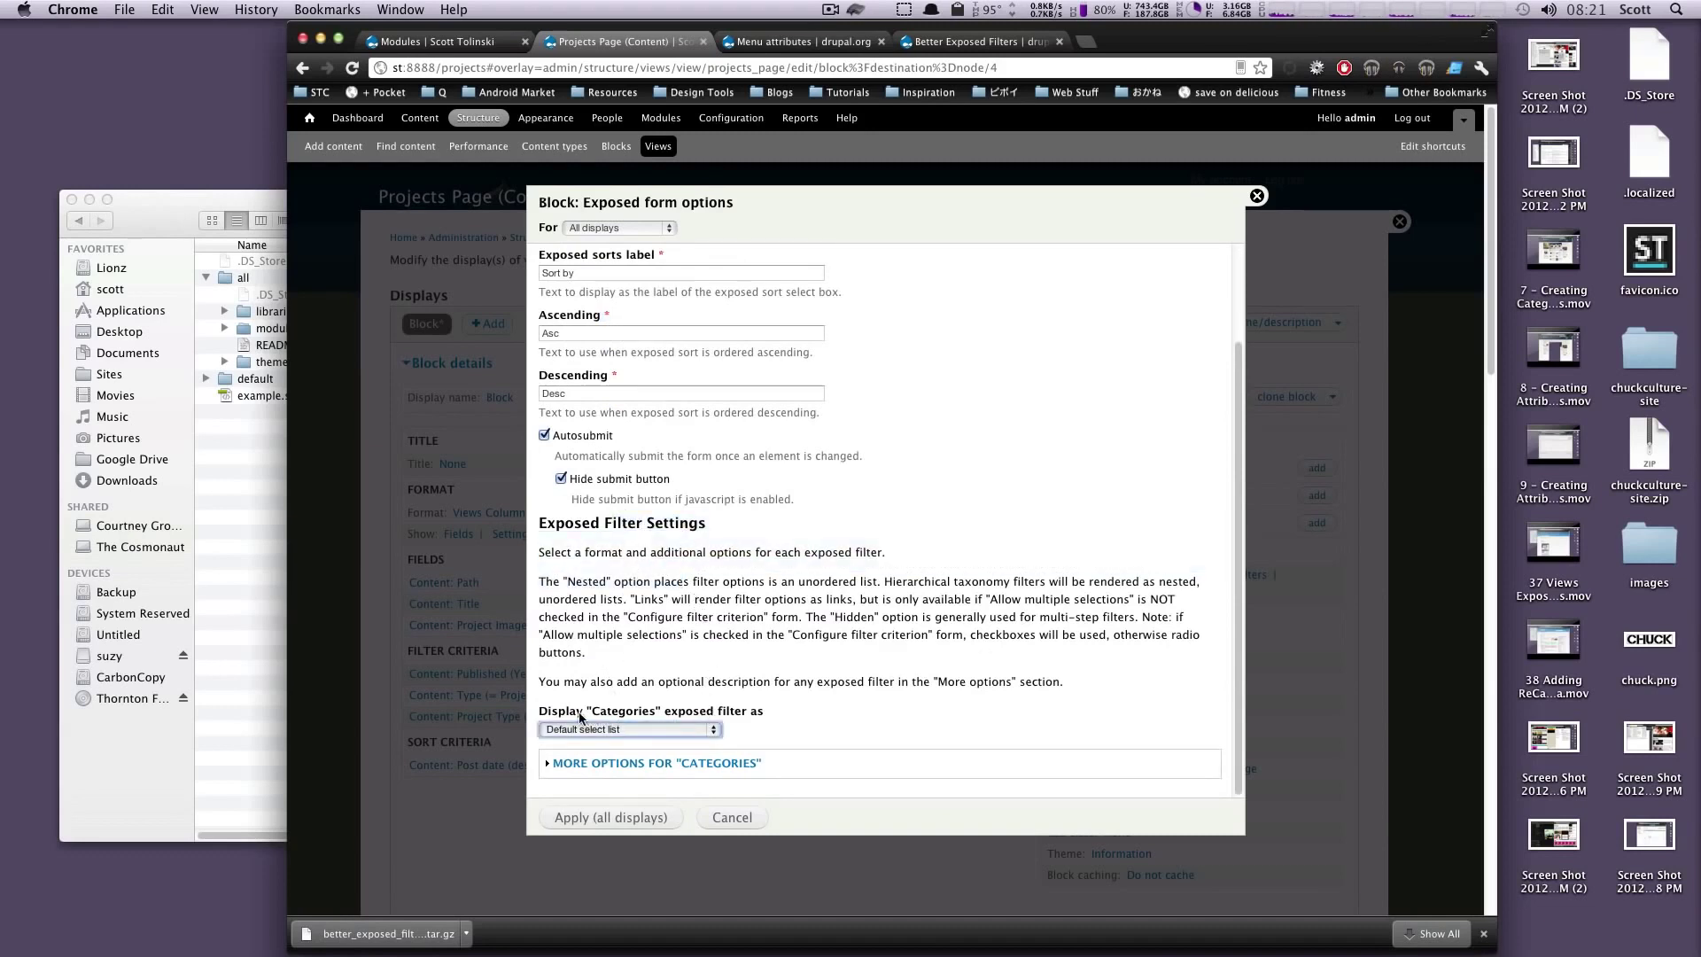
drag(565, 712, 767, 715)
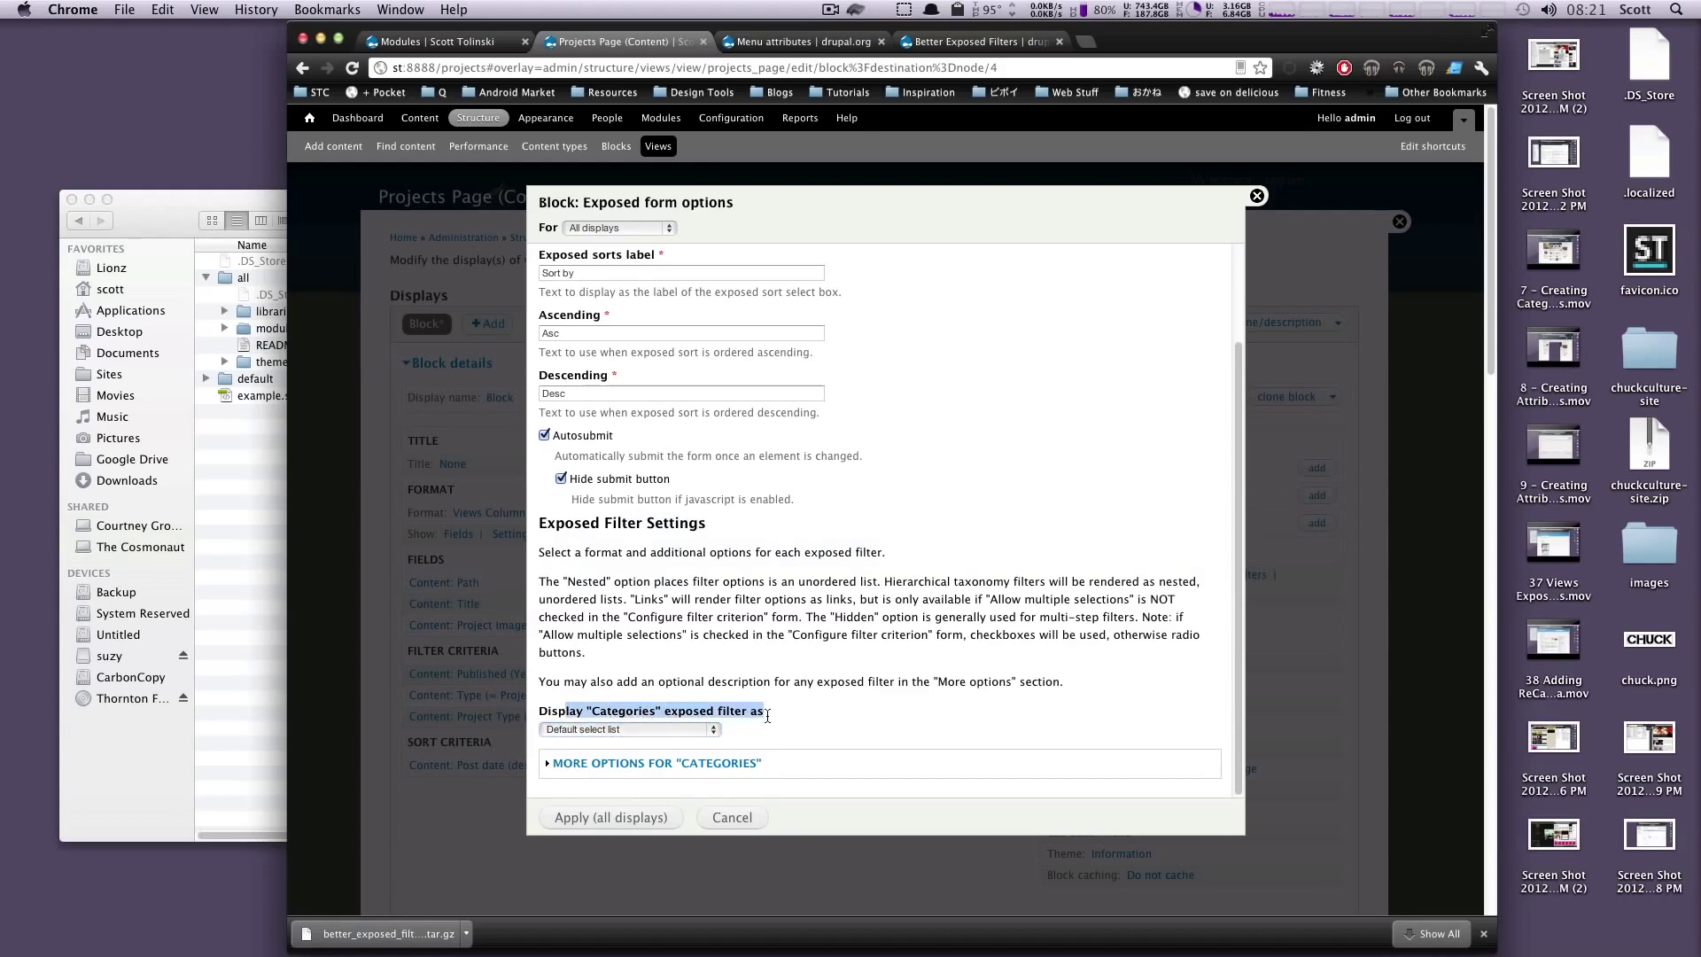
click(669, 731)
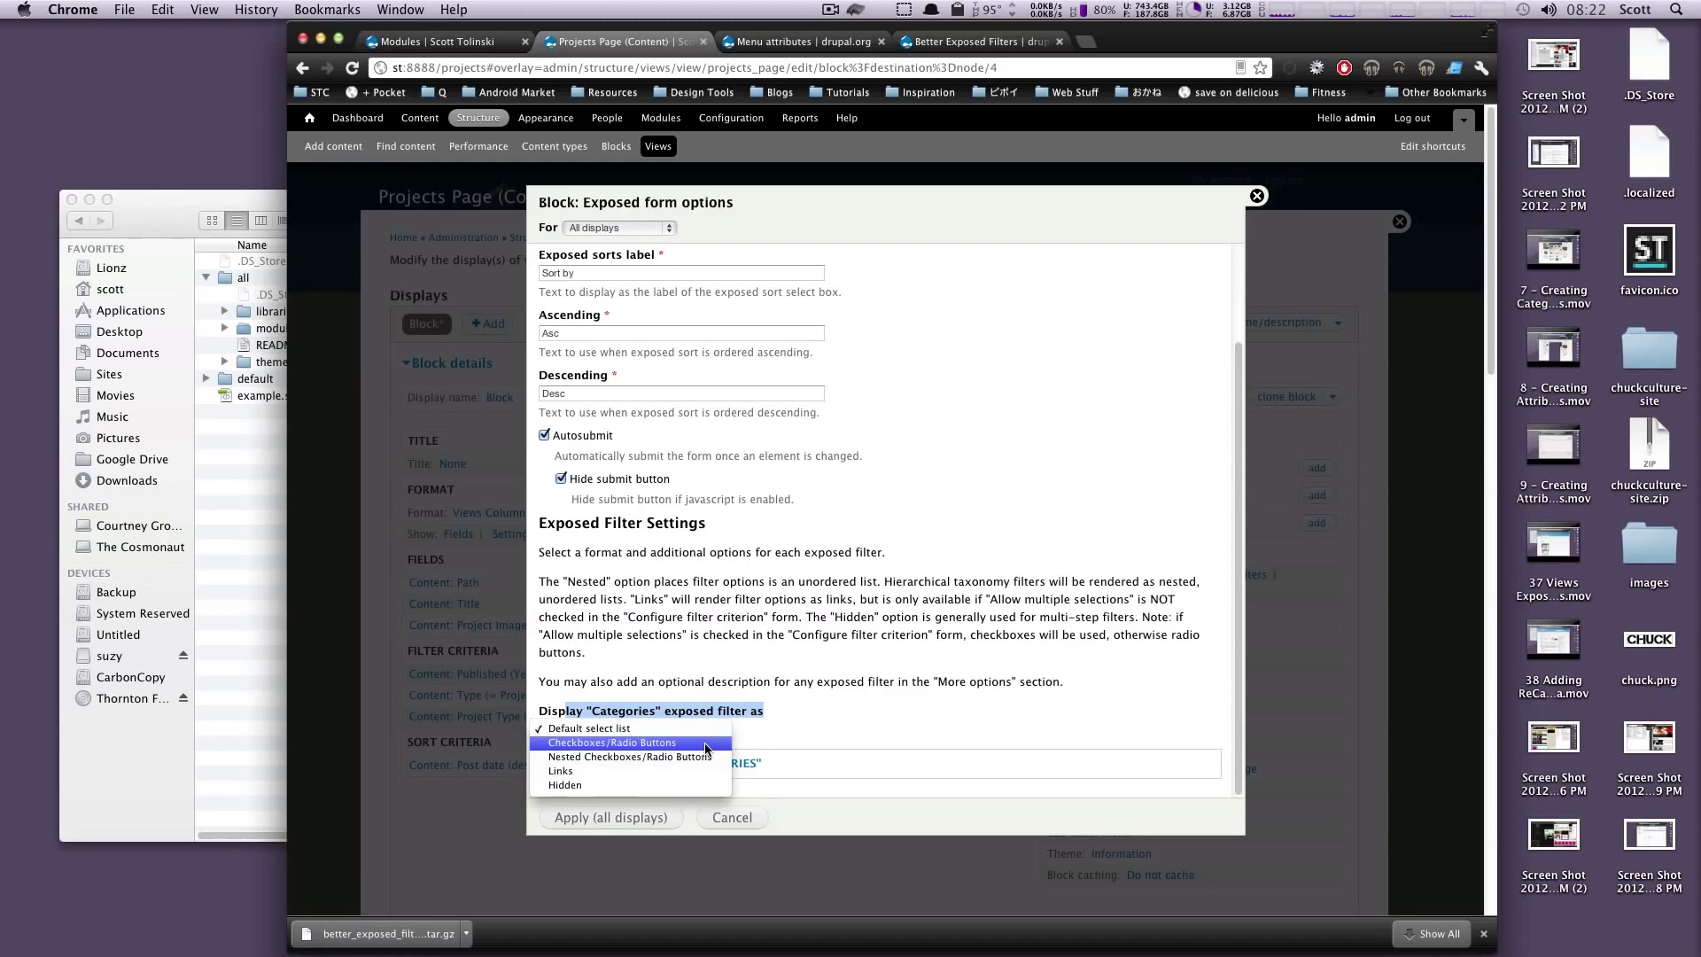
click(706, 749)
click(620, 818)
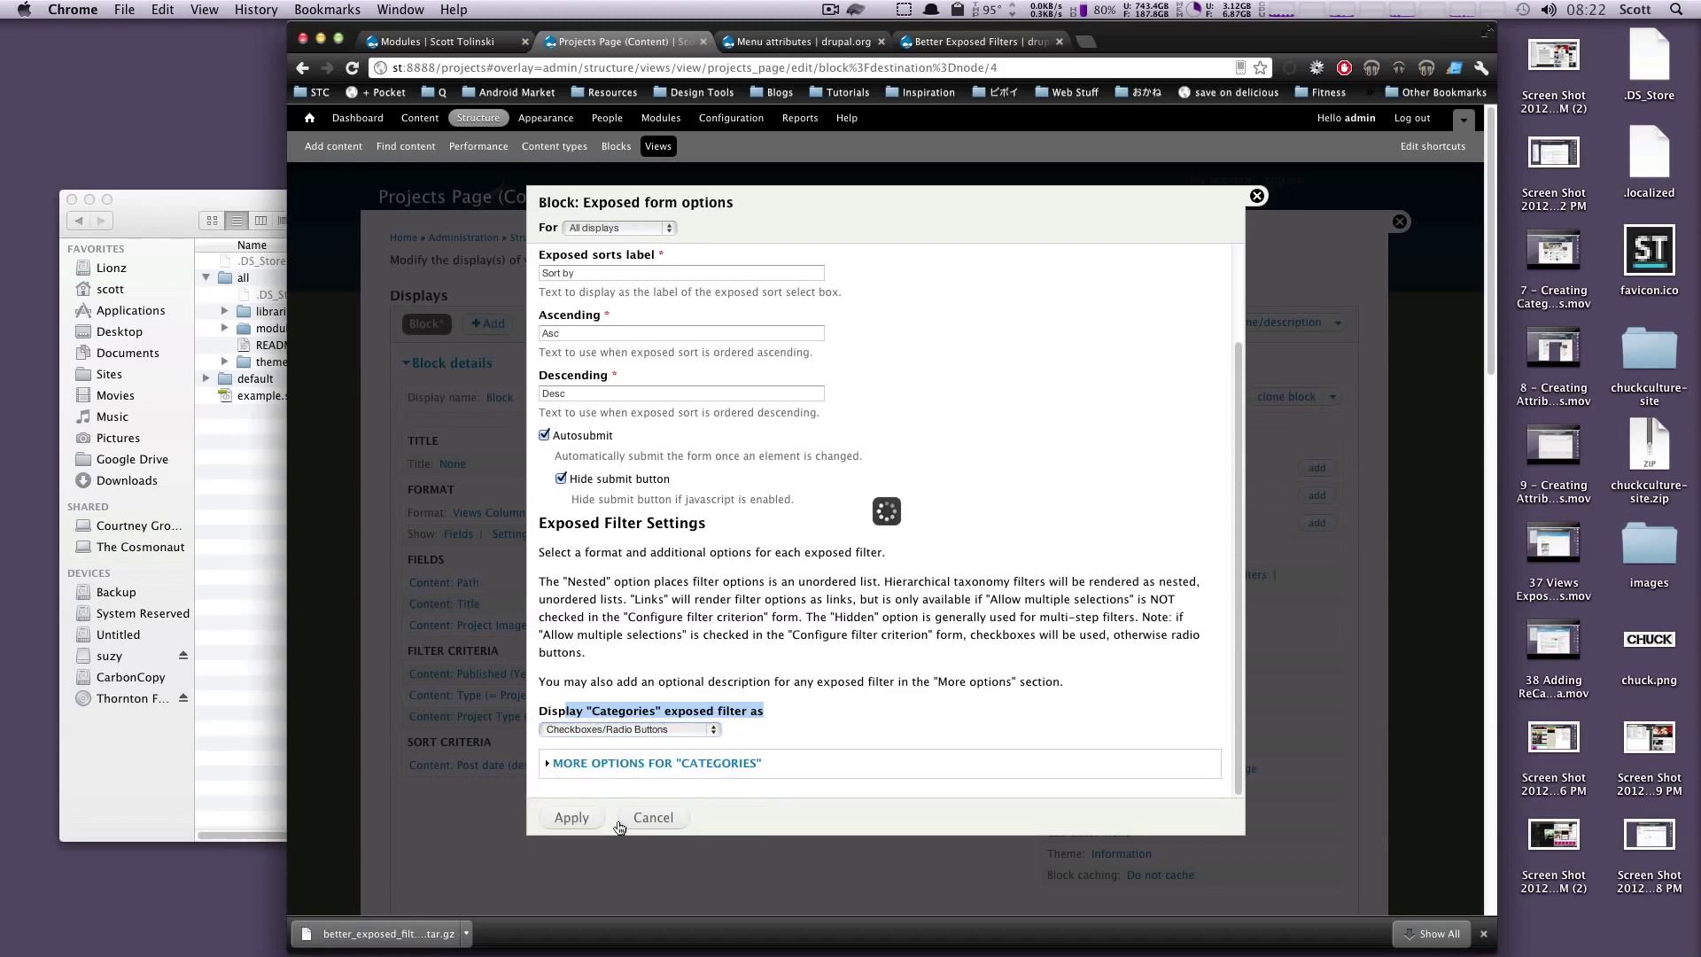
click(1227, 330)
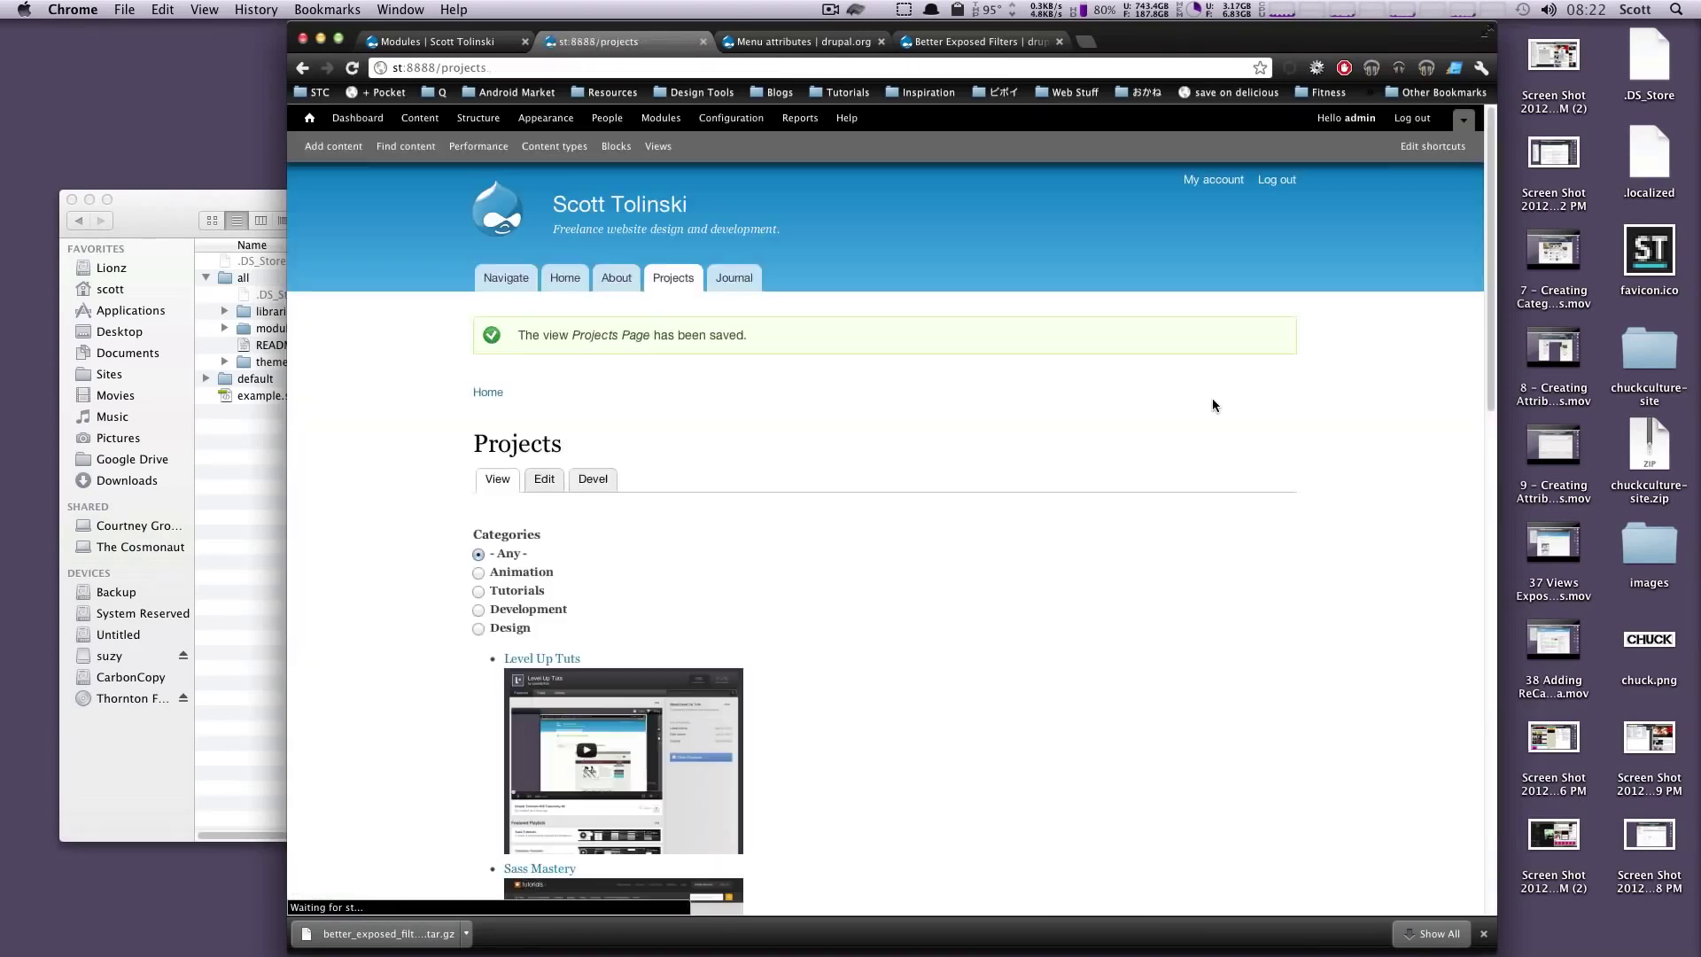
- Test the Categories radio buttons on the Projects page by switching between Any, Animation, Tutorials, Development and Design
scroll(1187, 487, down, 5)
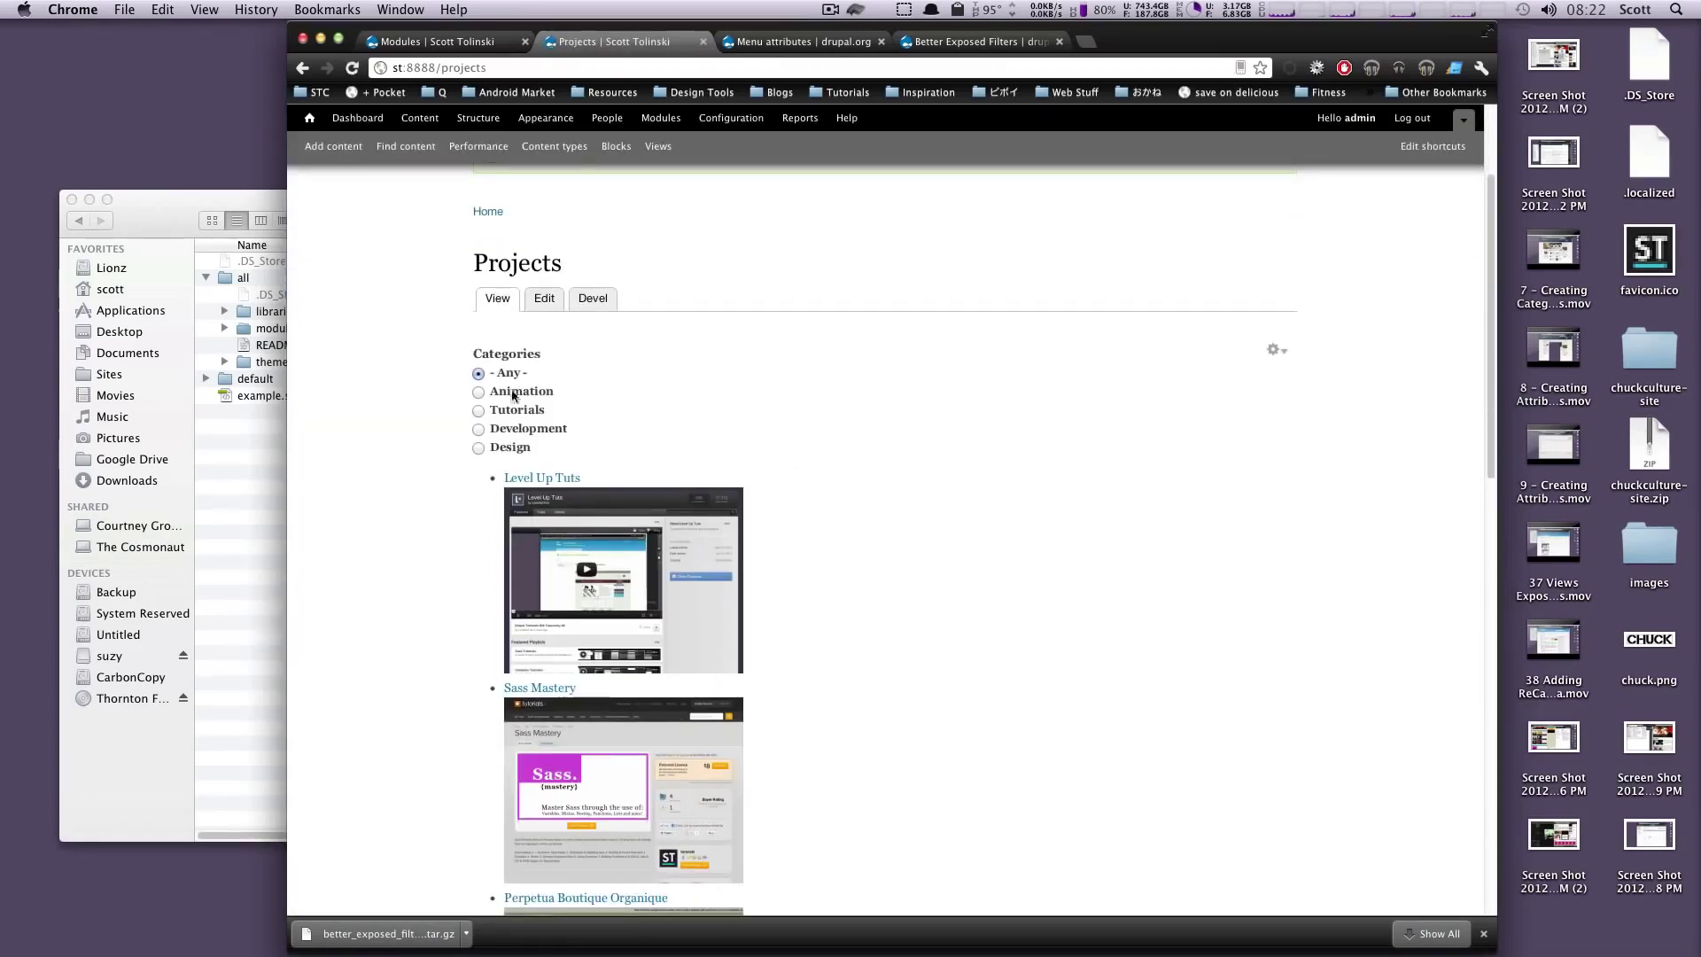
click(476, 392)
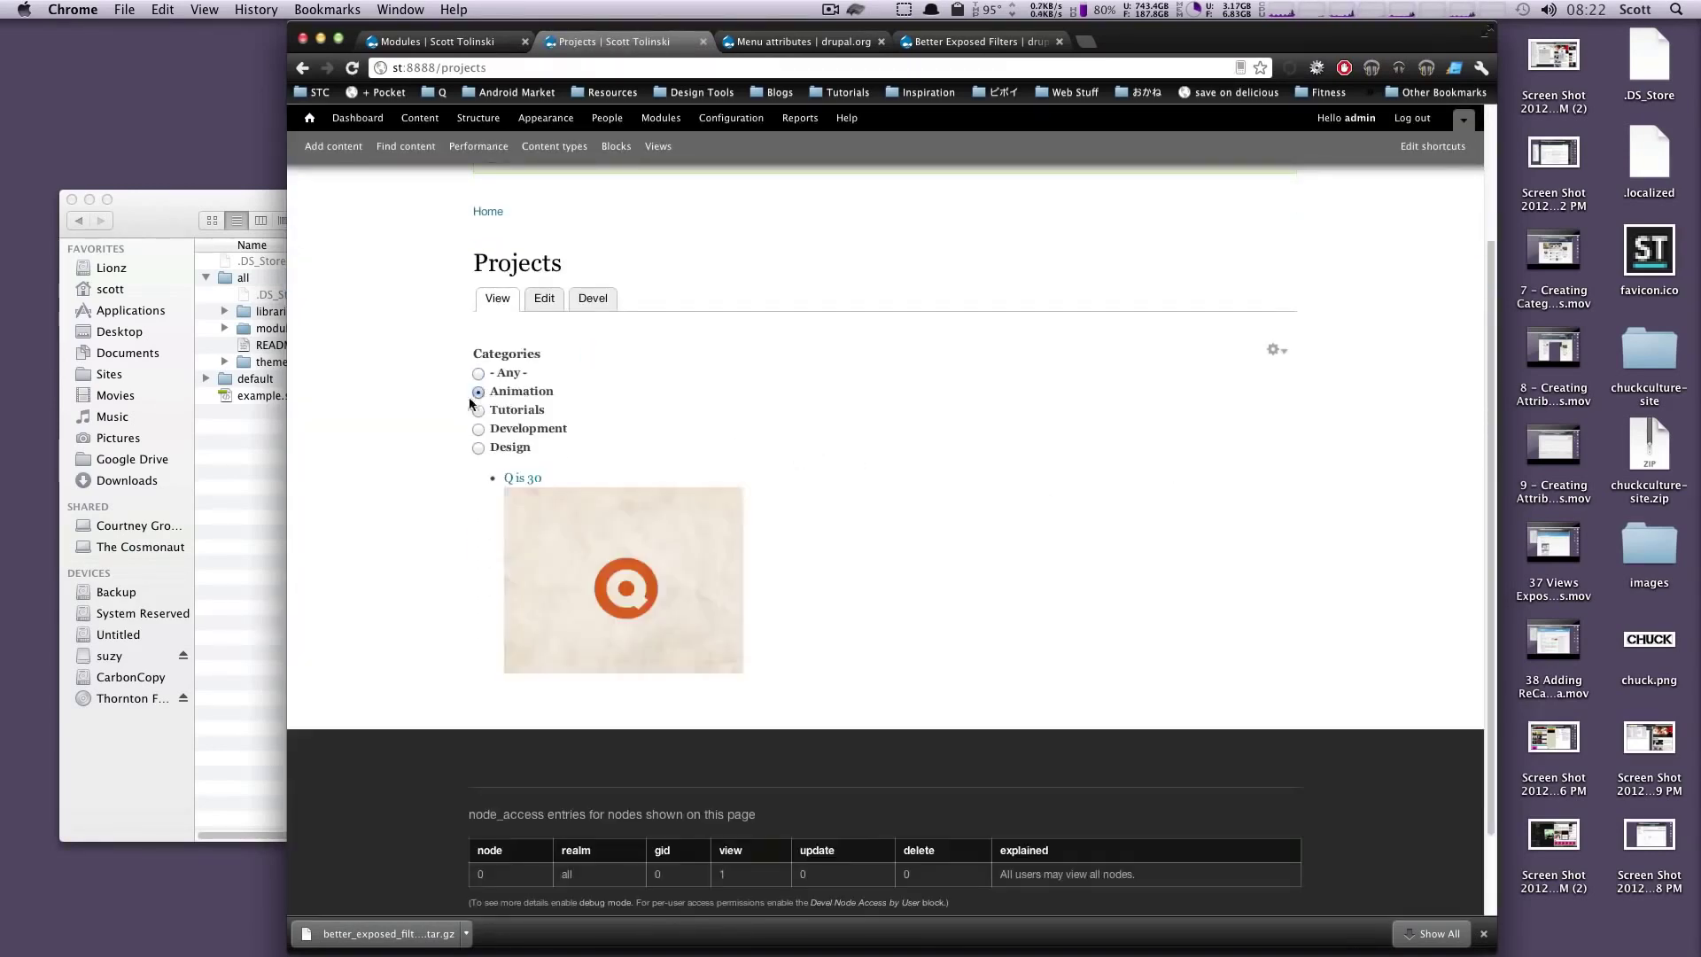
click(478, 411)
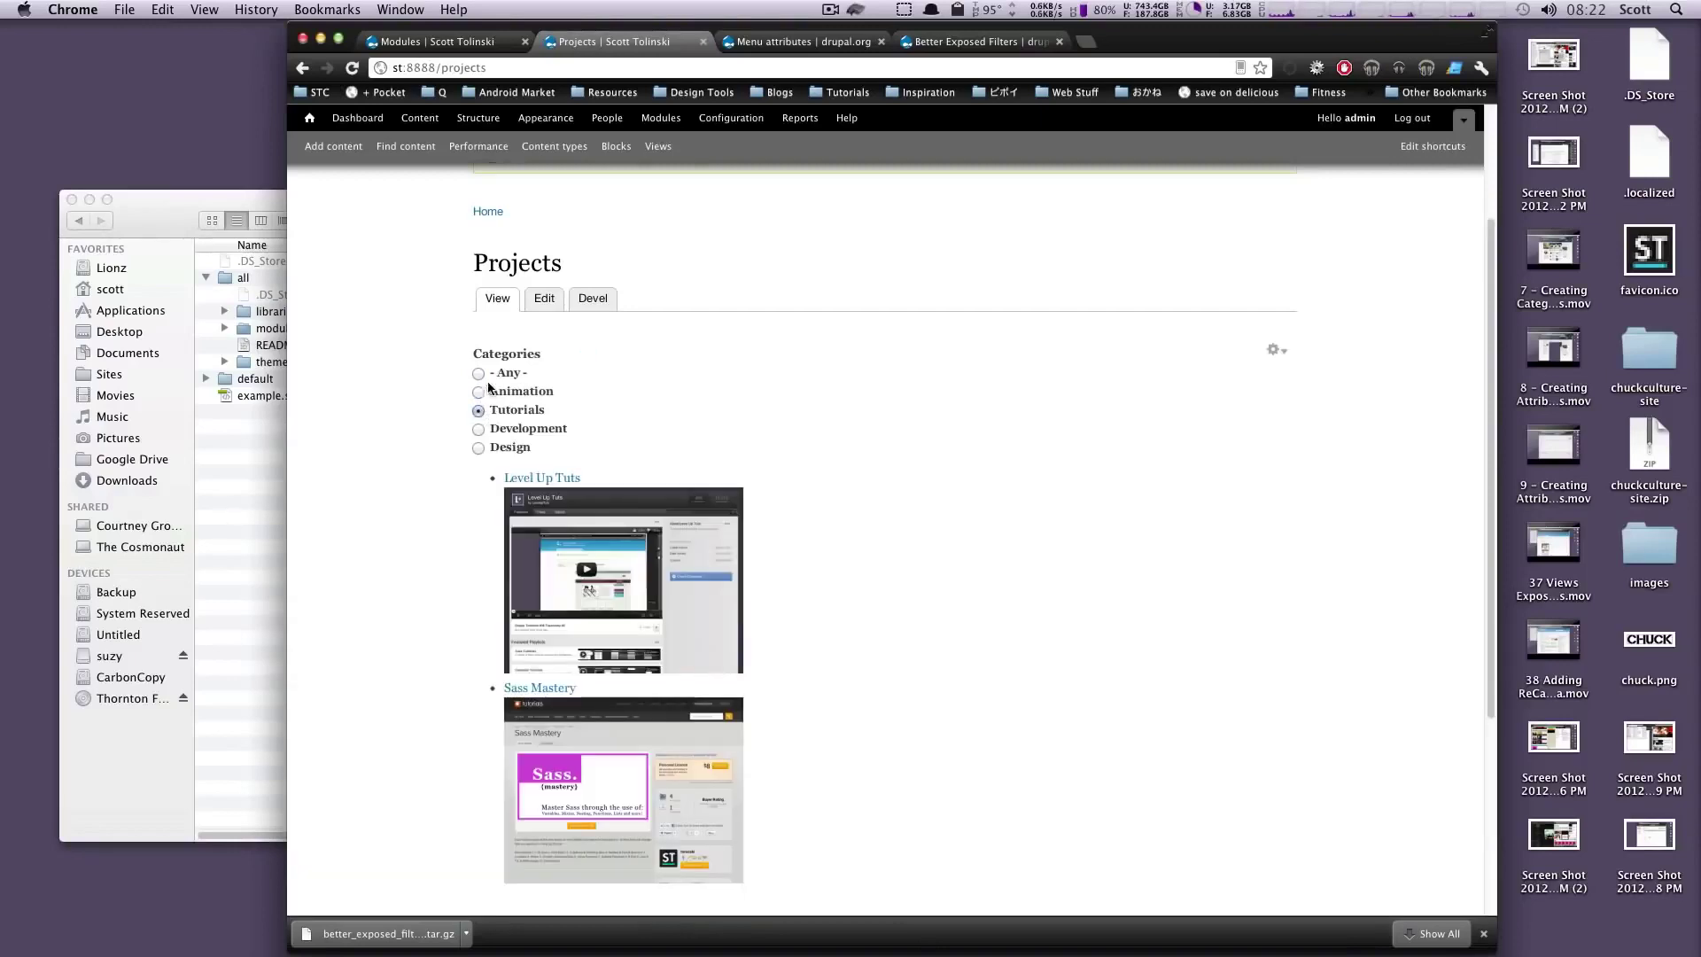
click(478, 374)
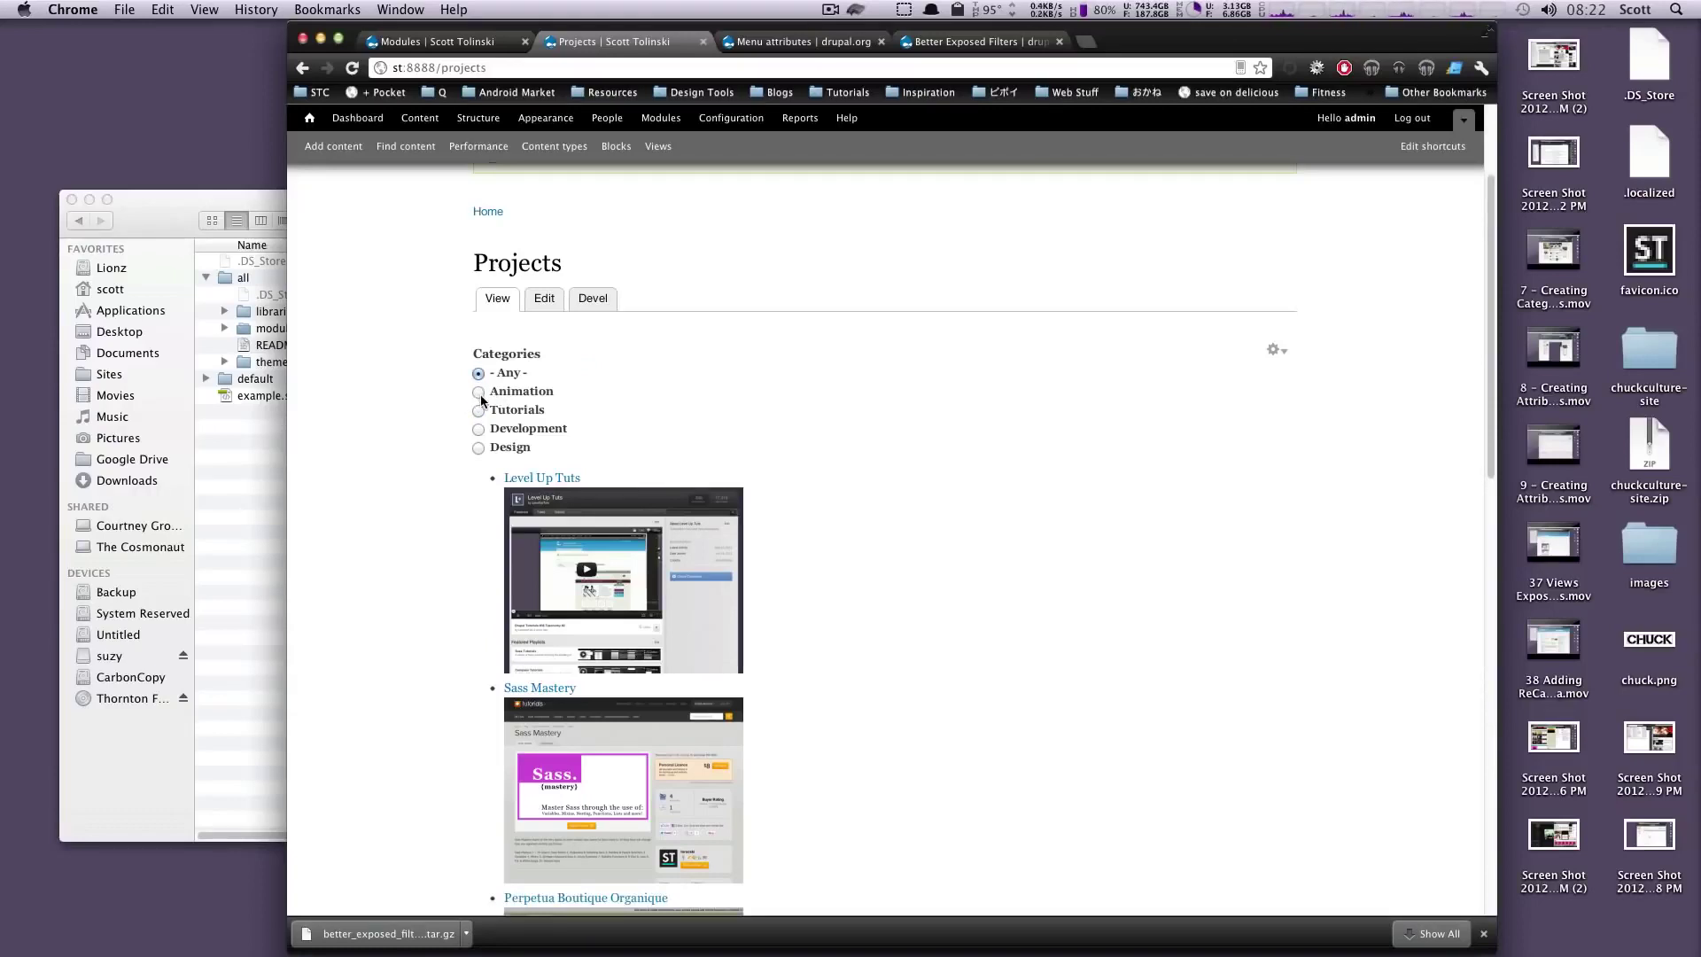
click(480, 396)
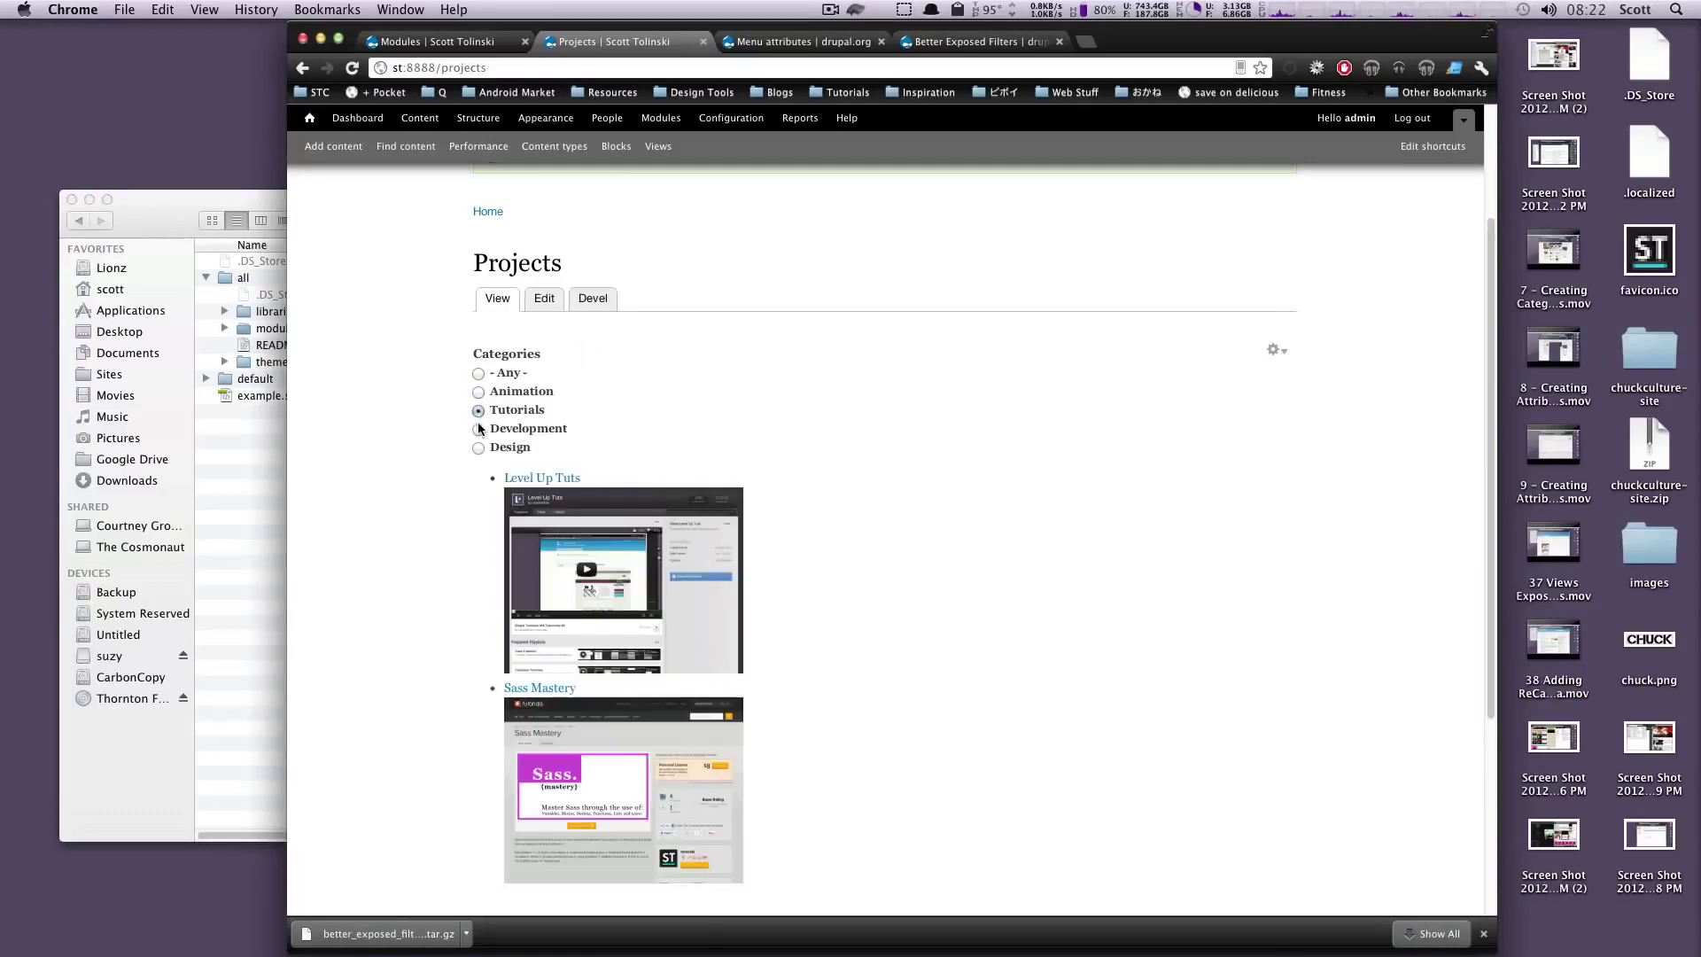
click(477, 429)
click(478, 448)
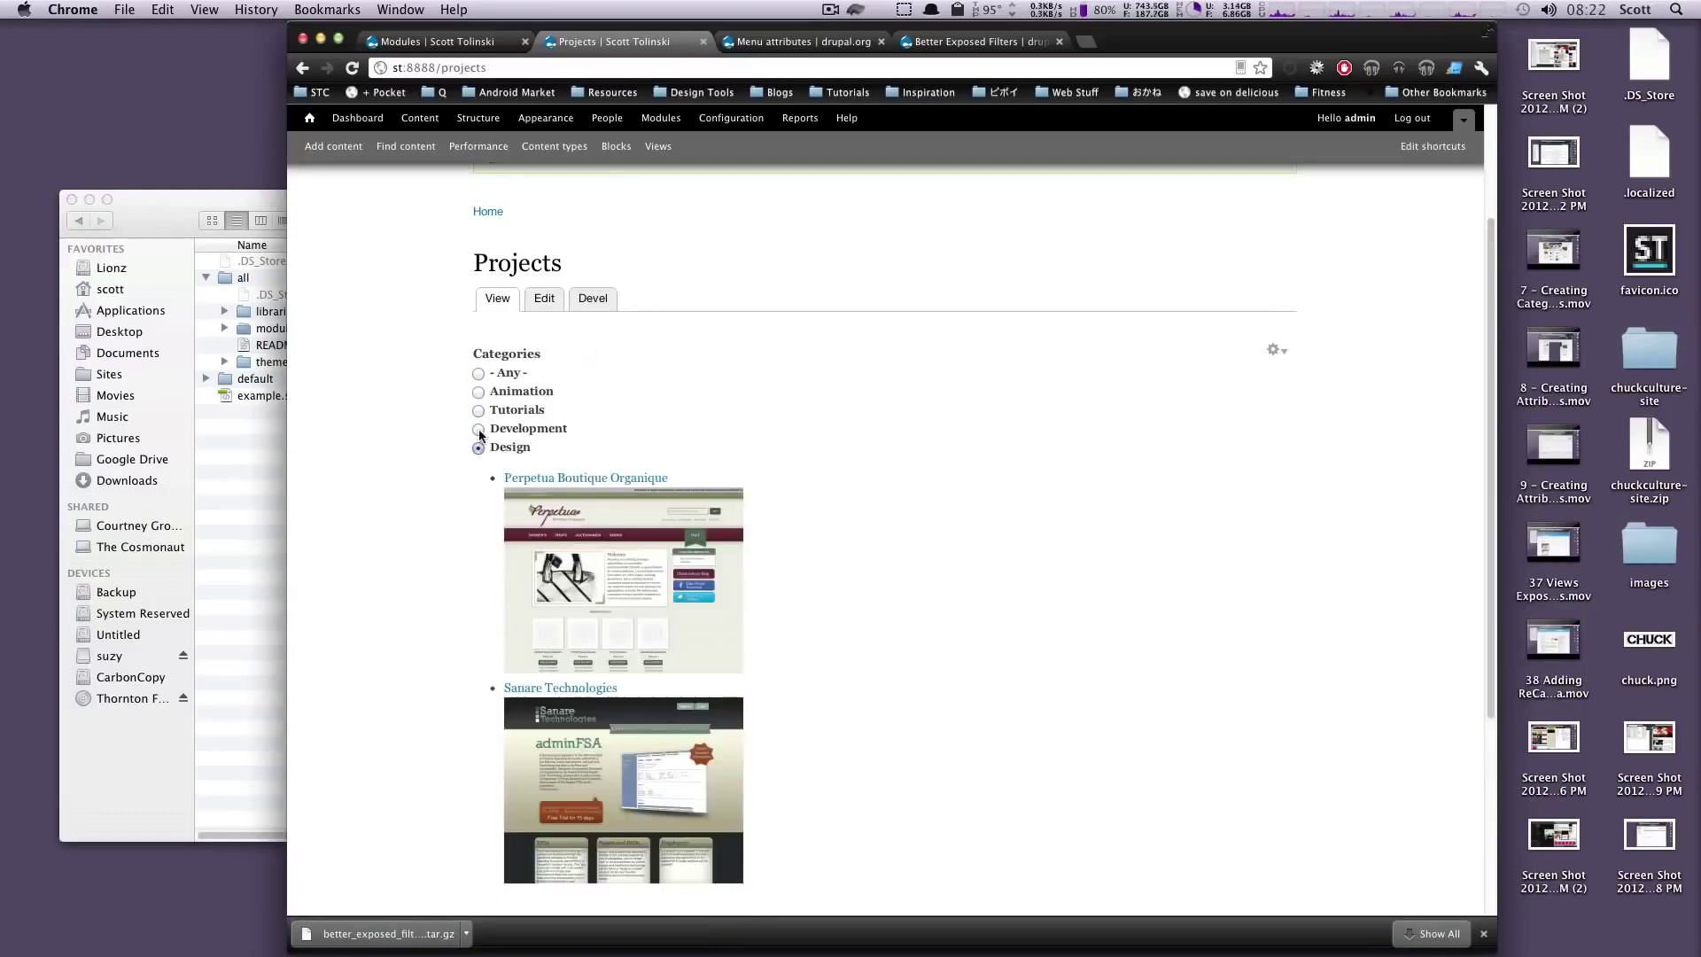
click(479, 391)
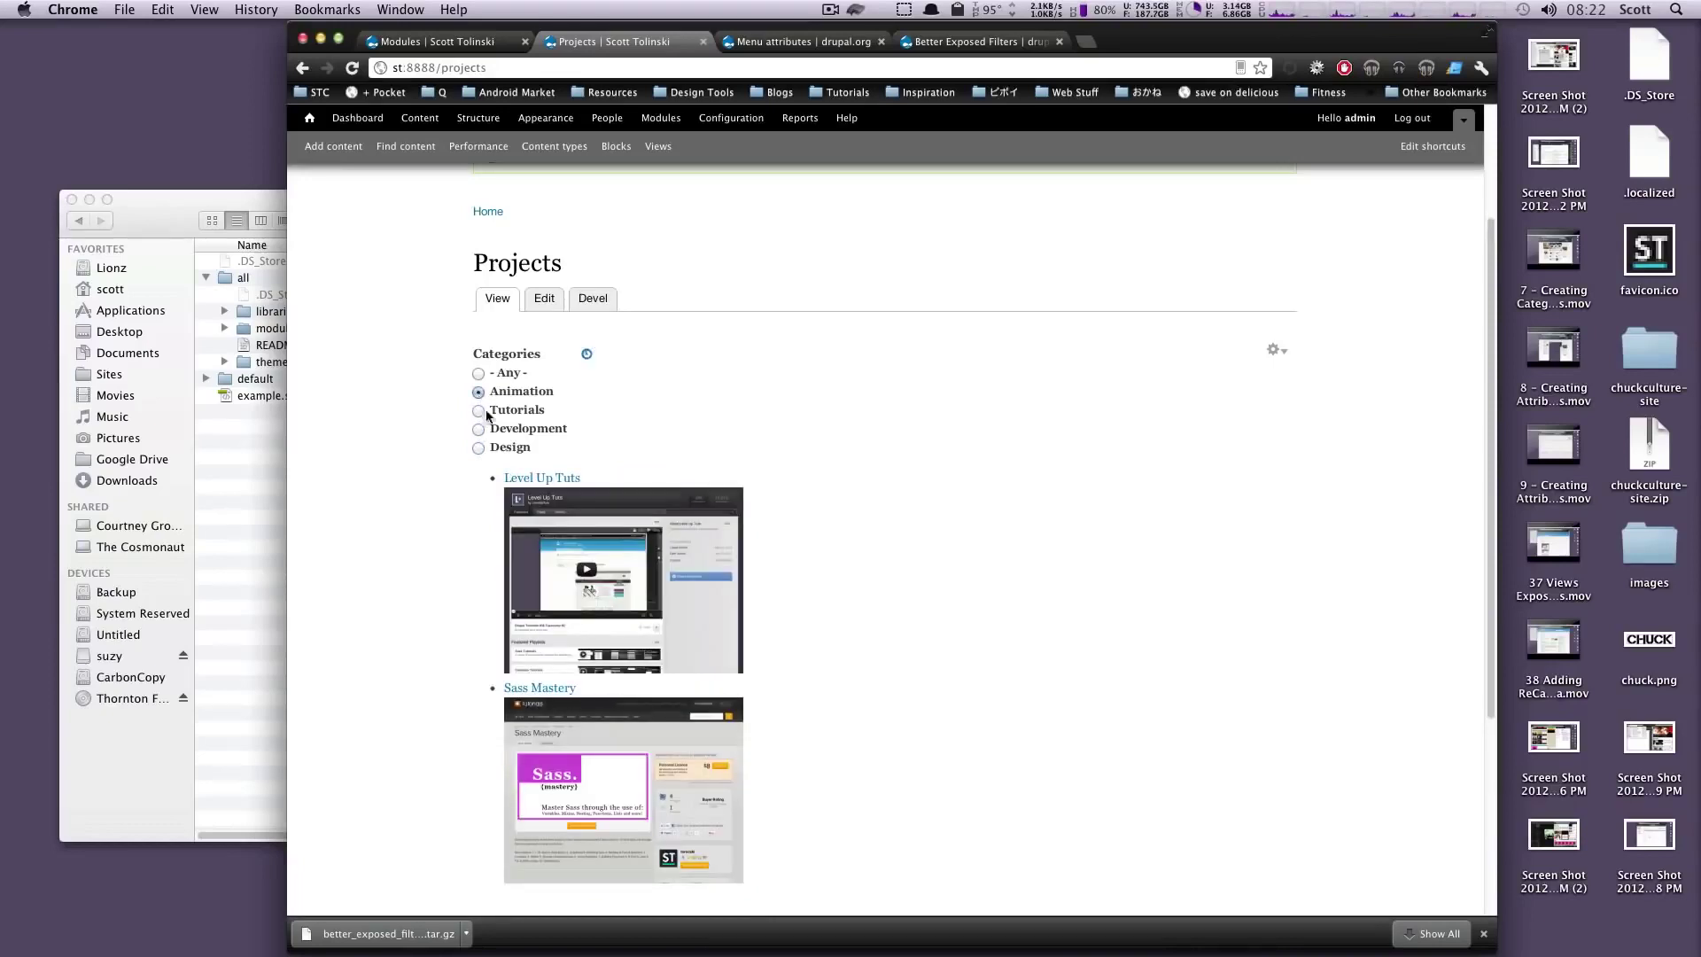
click(479, 430)
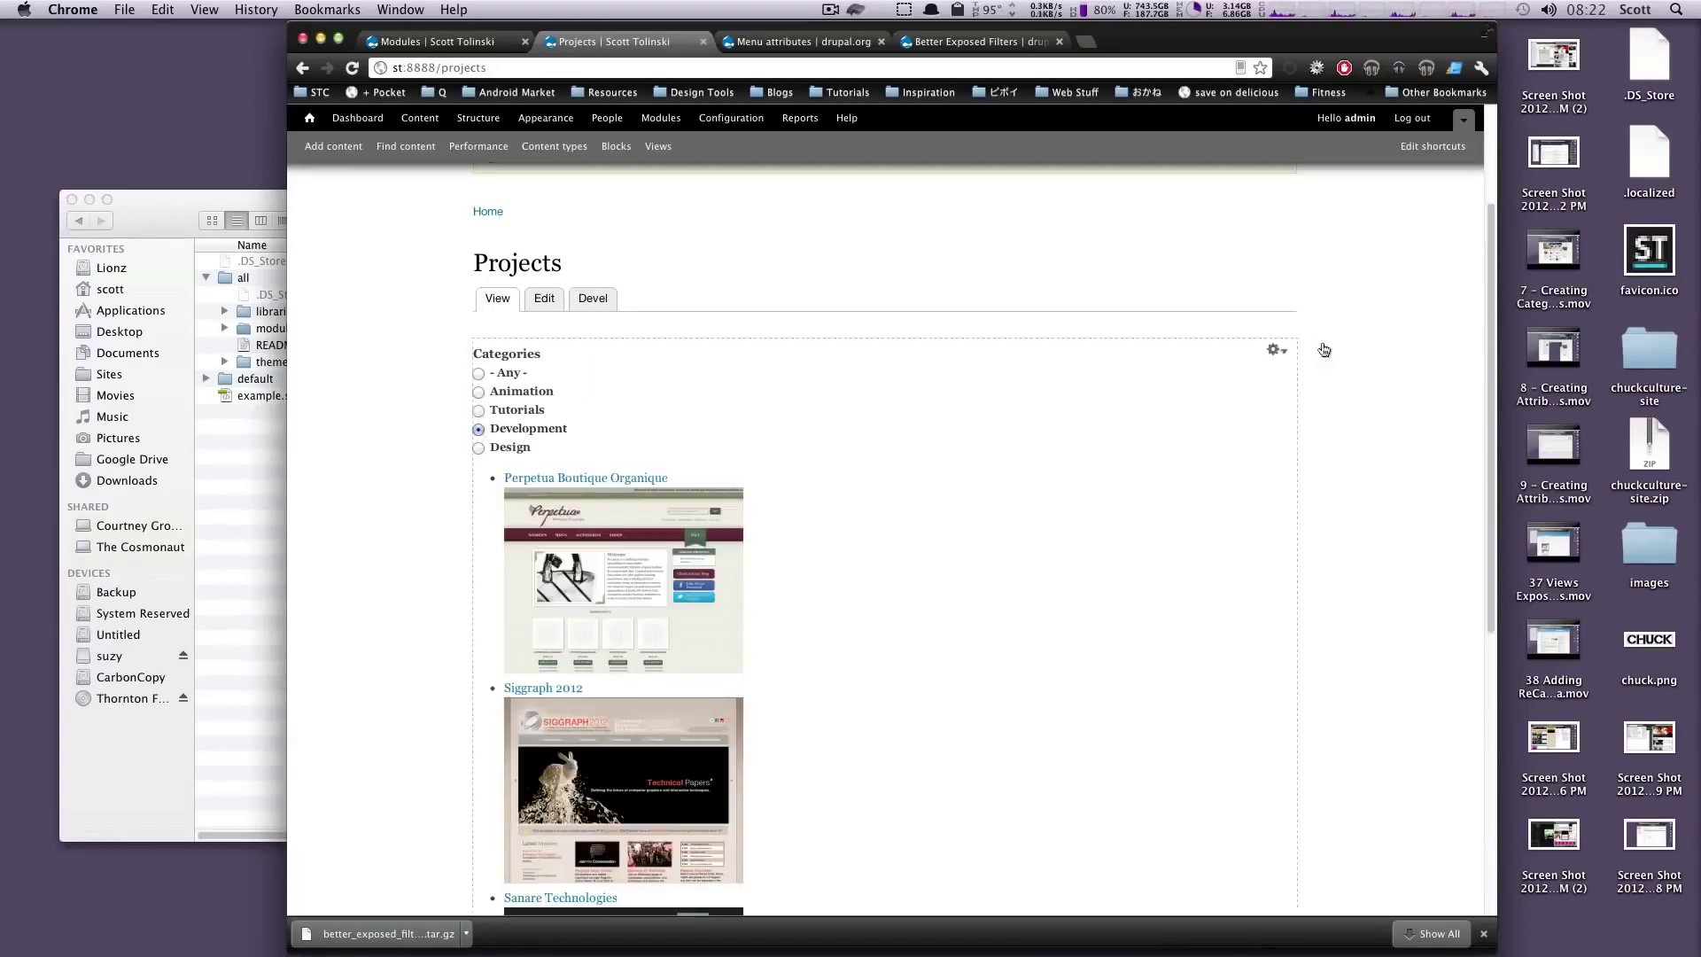
- Edit the Projects view again, enable Allow multiple selections on the exposed Project Type filter for all displays, and save the view
click(1274, 350)
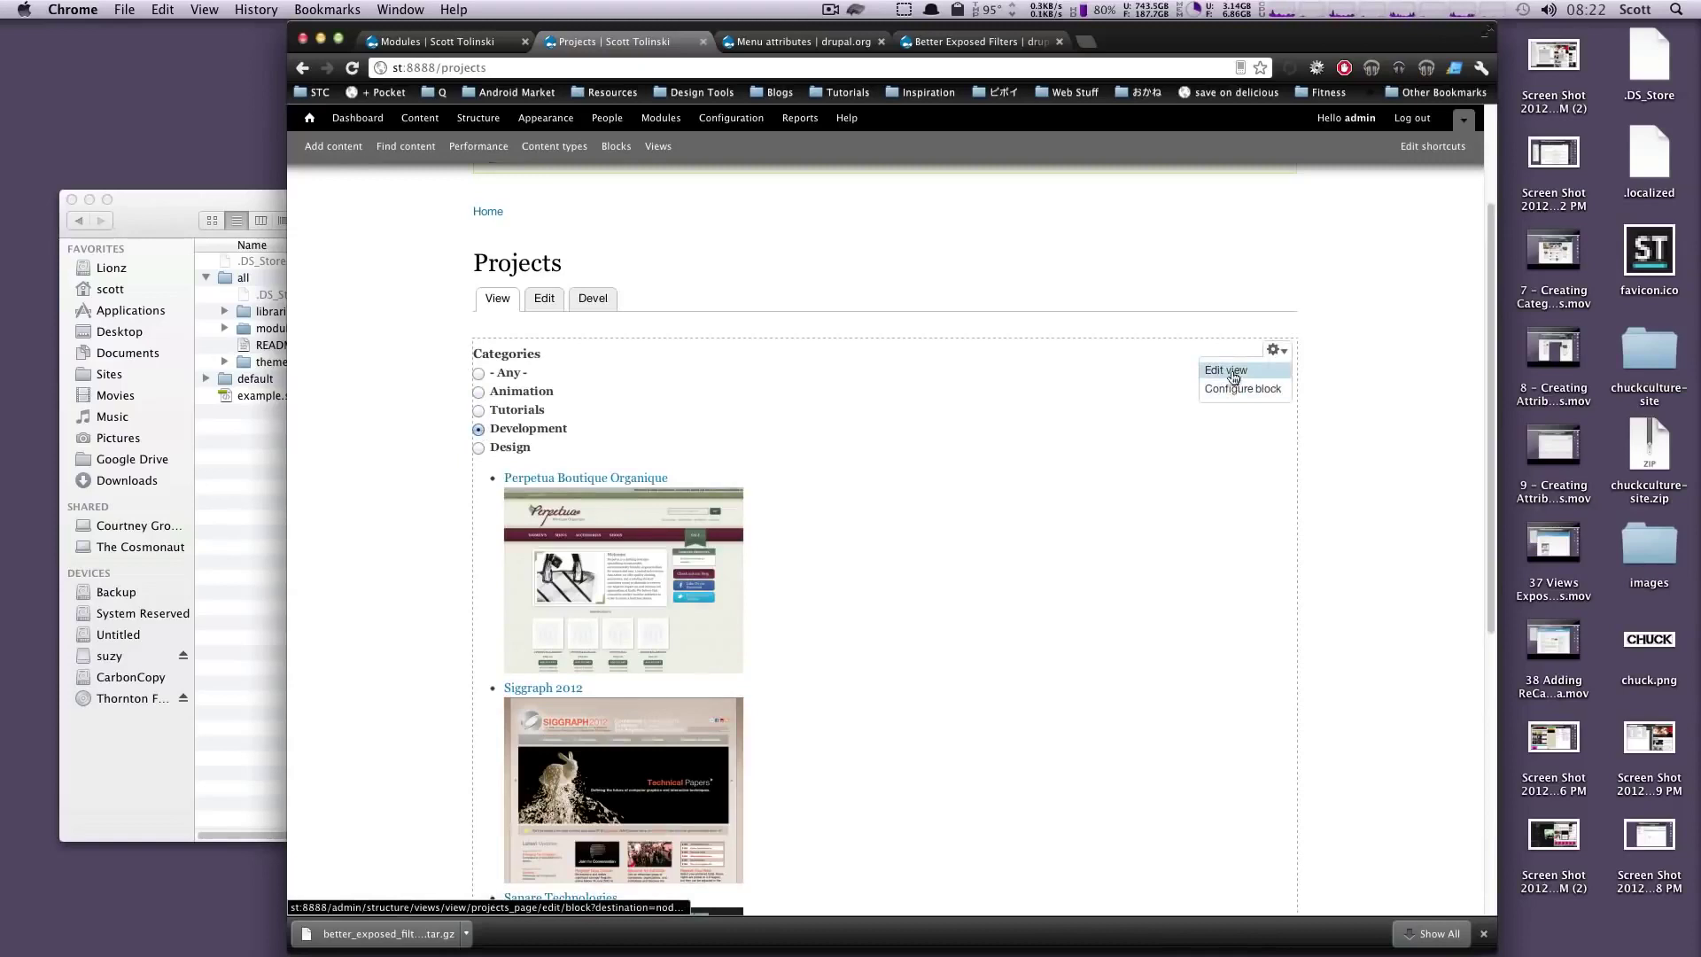
click(1231, 371)
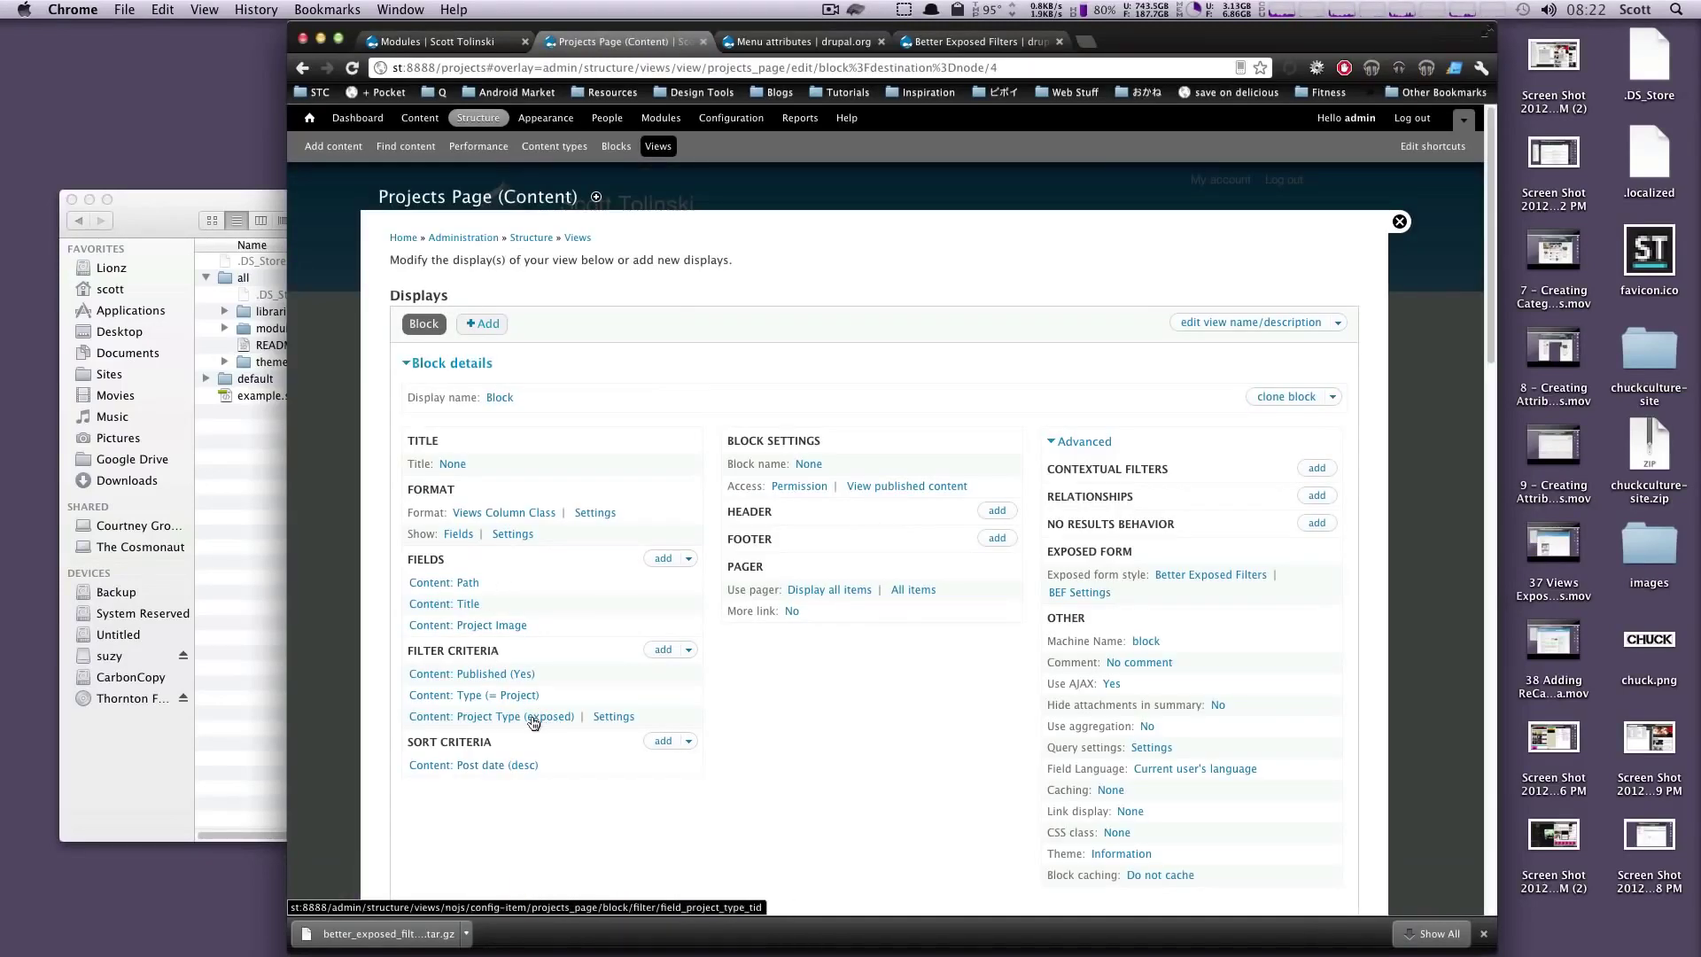
click(615, 717)
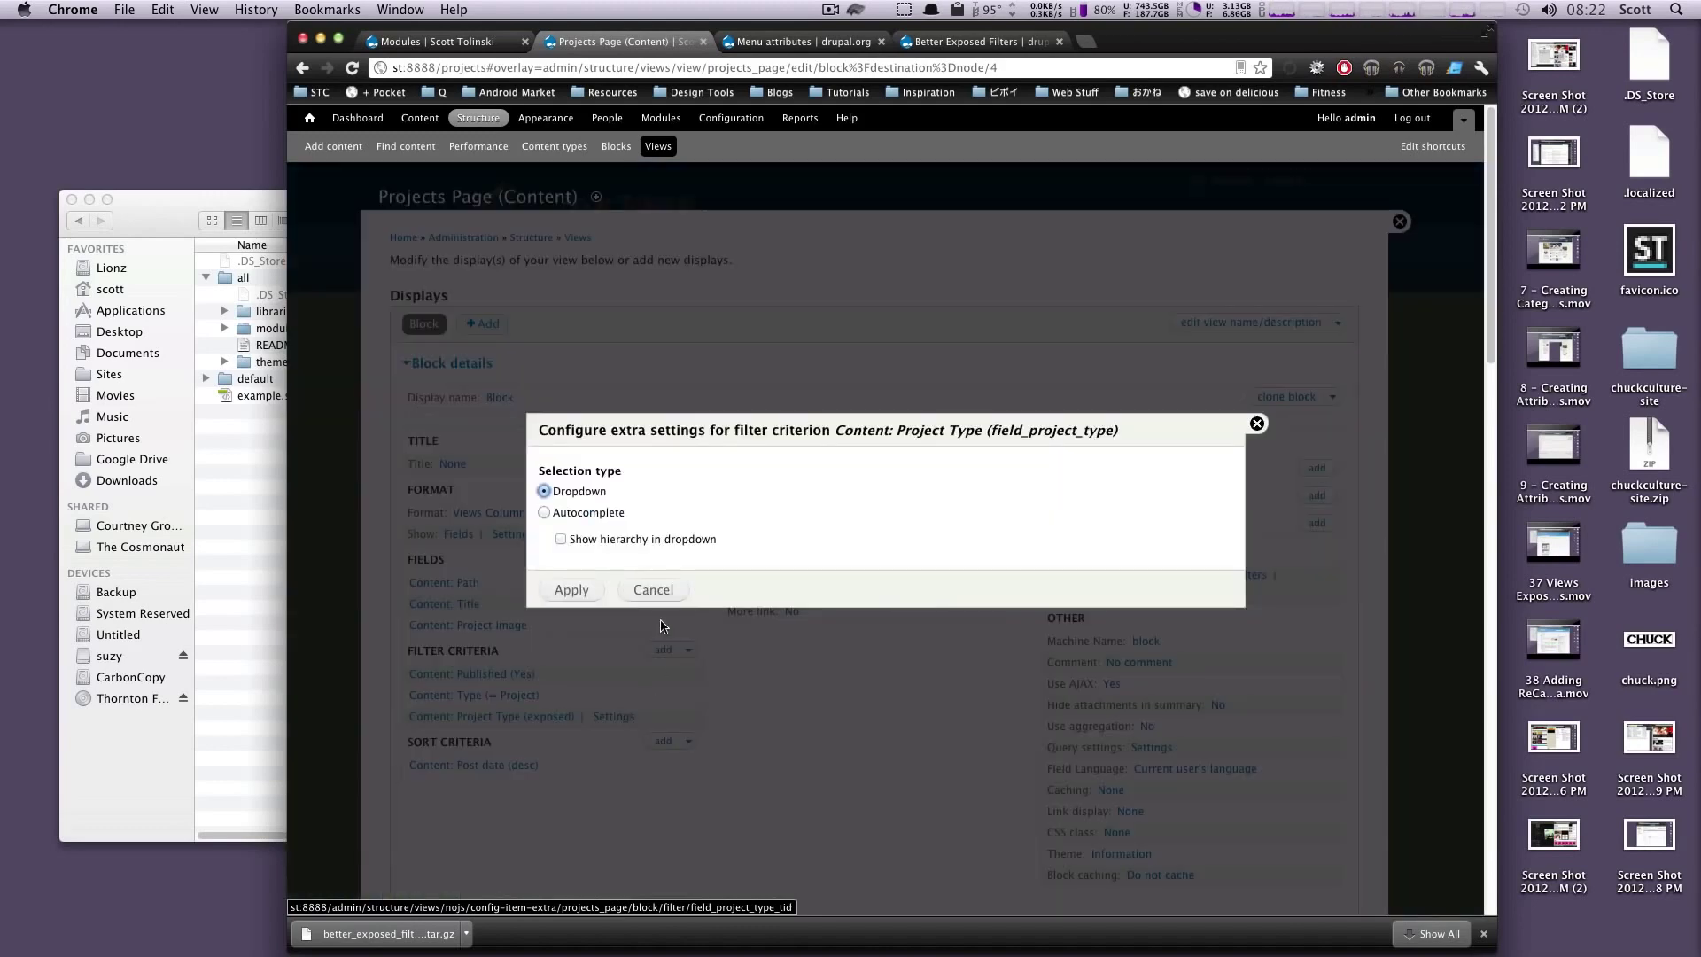
click(653, 589)
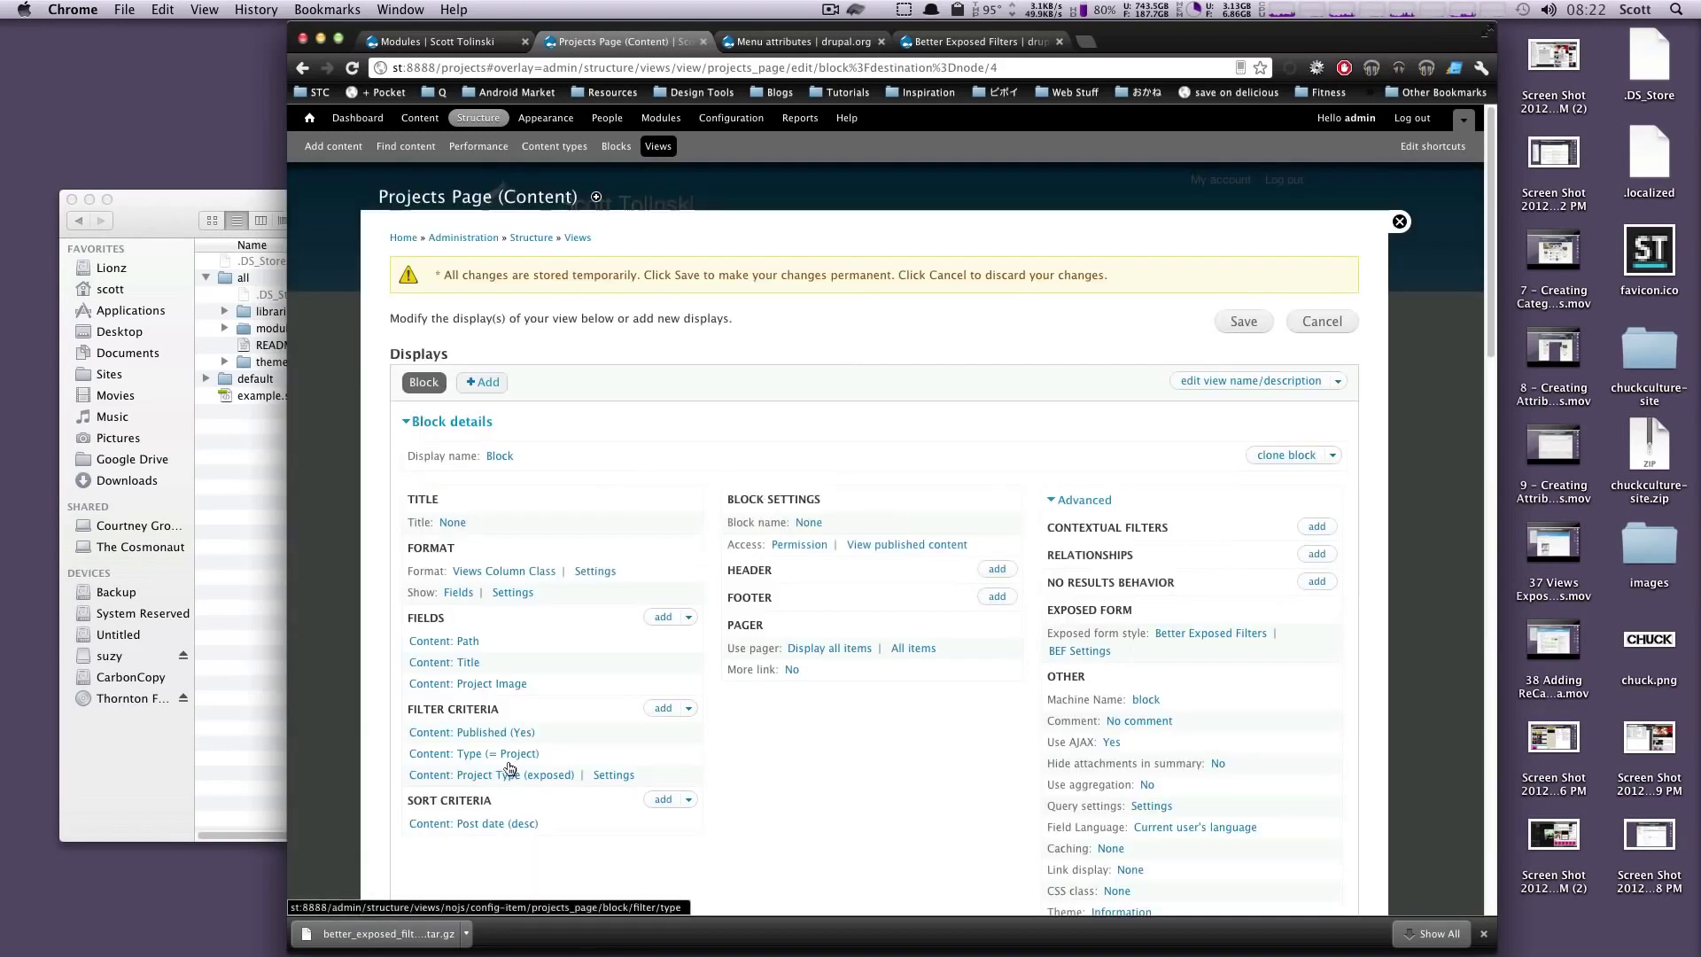
click(512, 774)
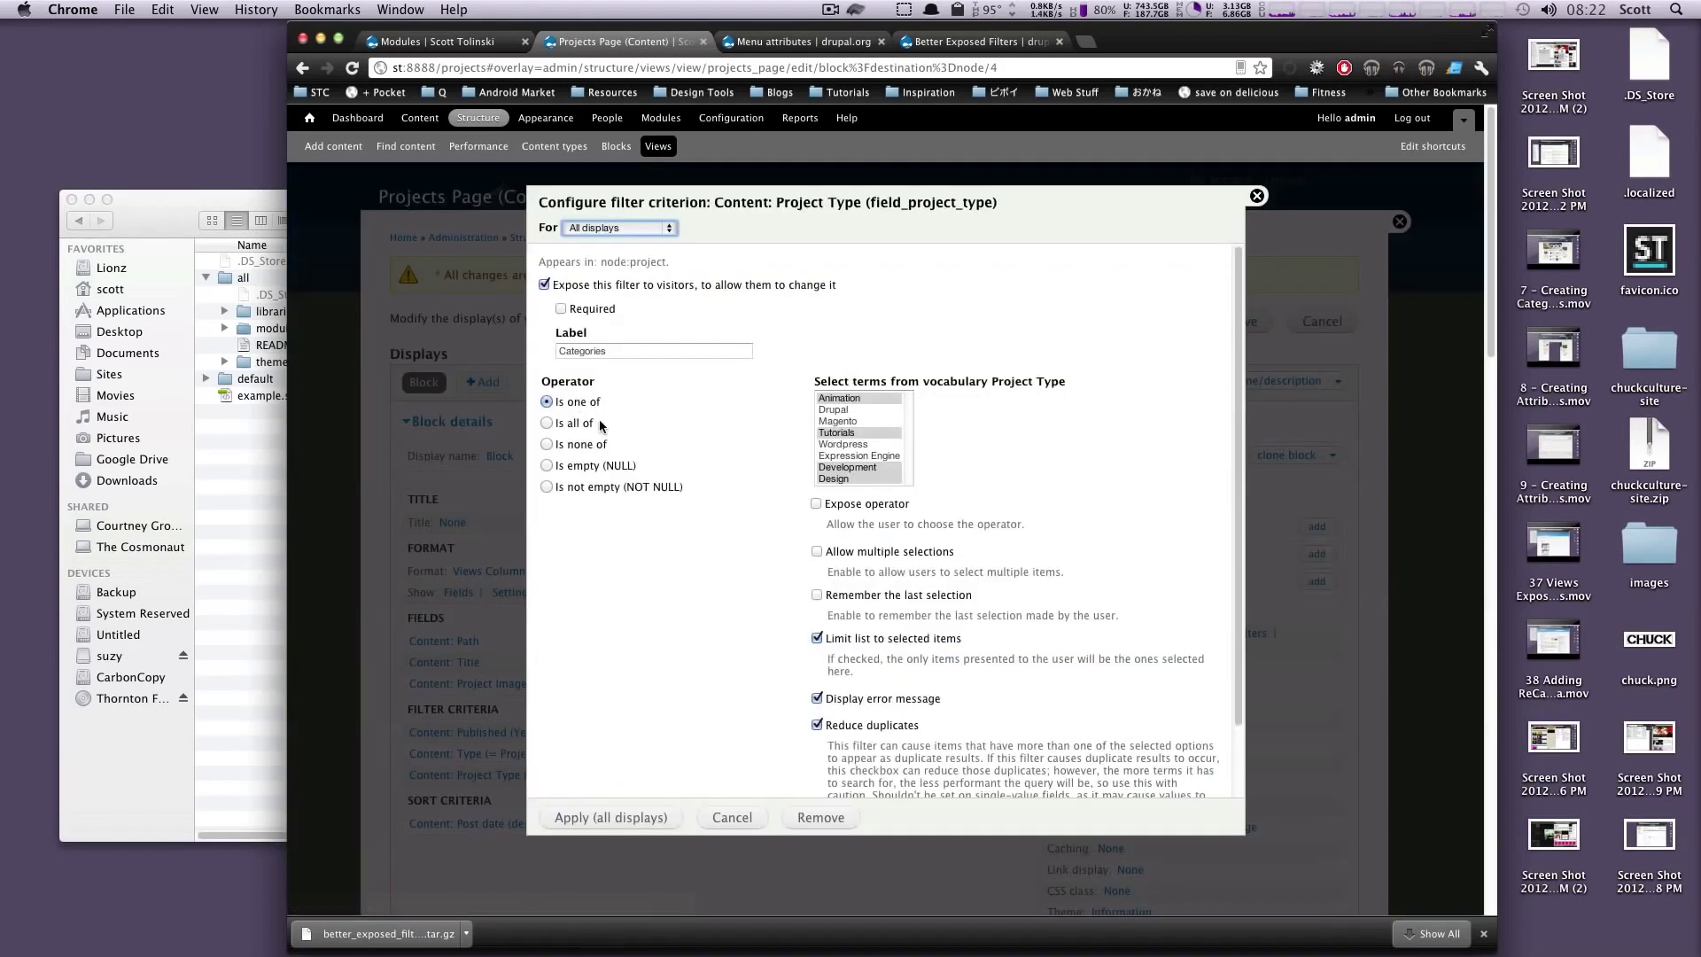
click(817, 552)
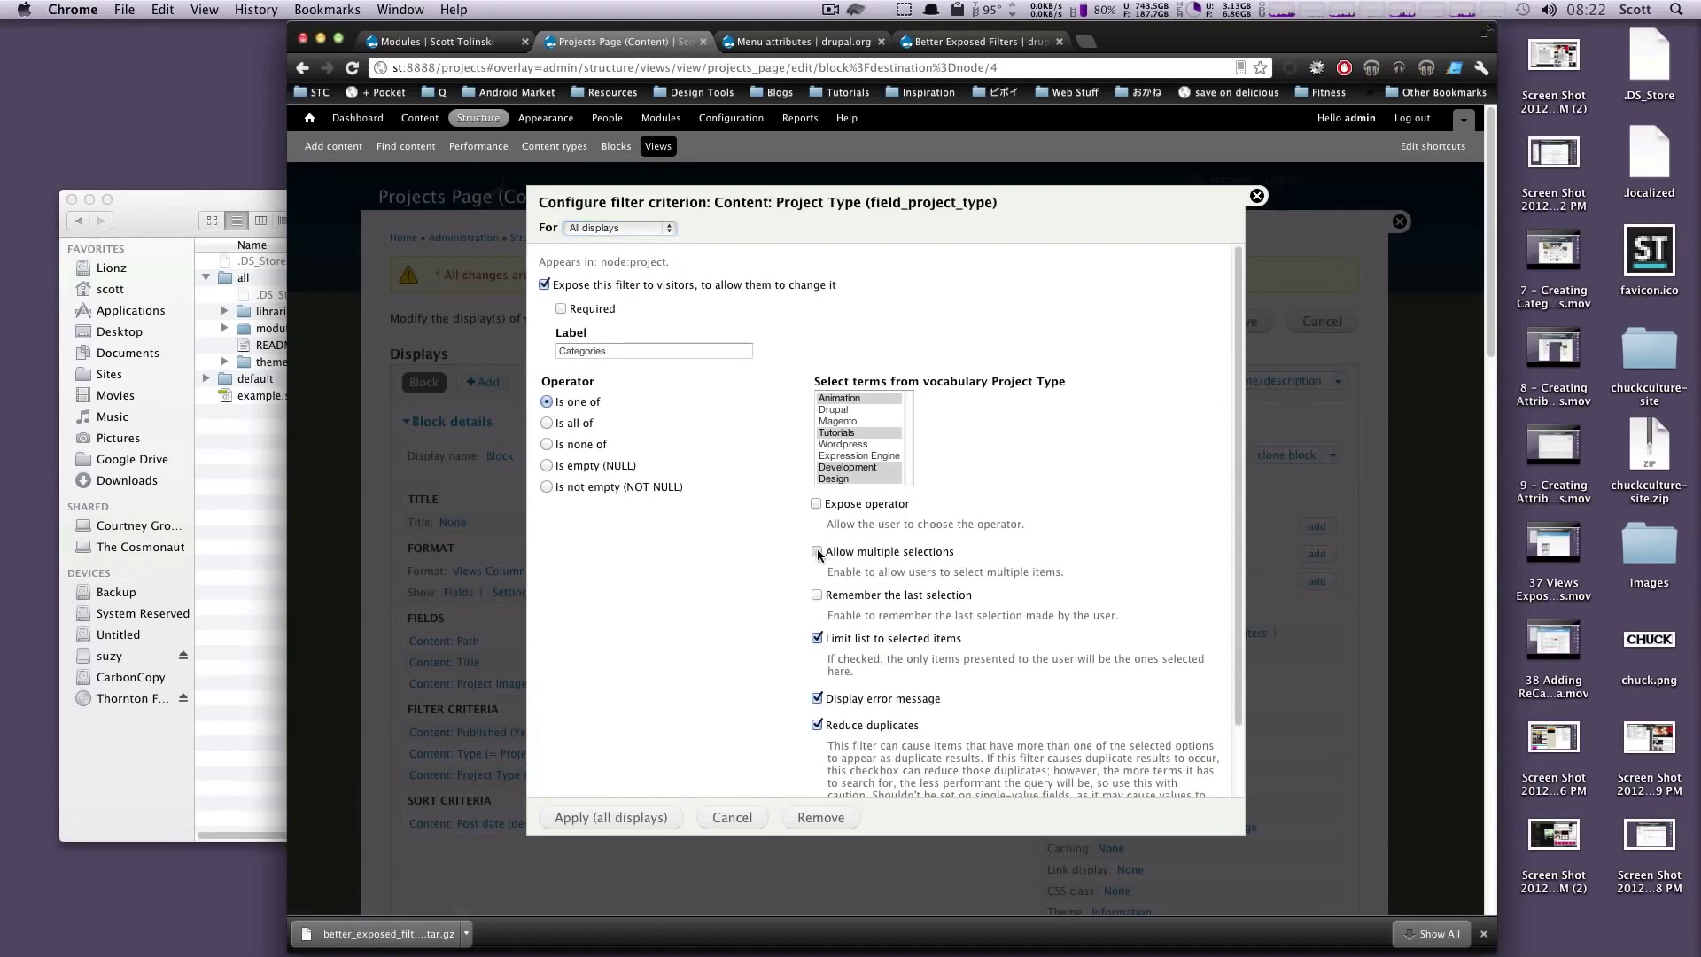
click(635, 818)
click(1233, 324)
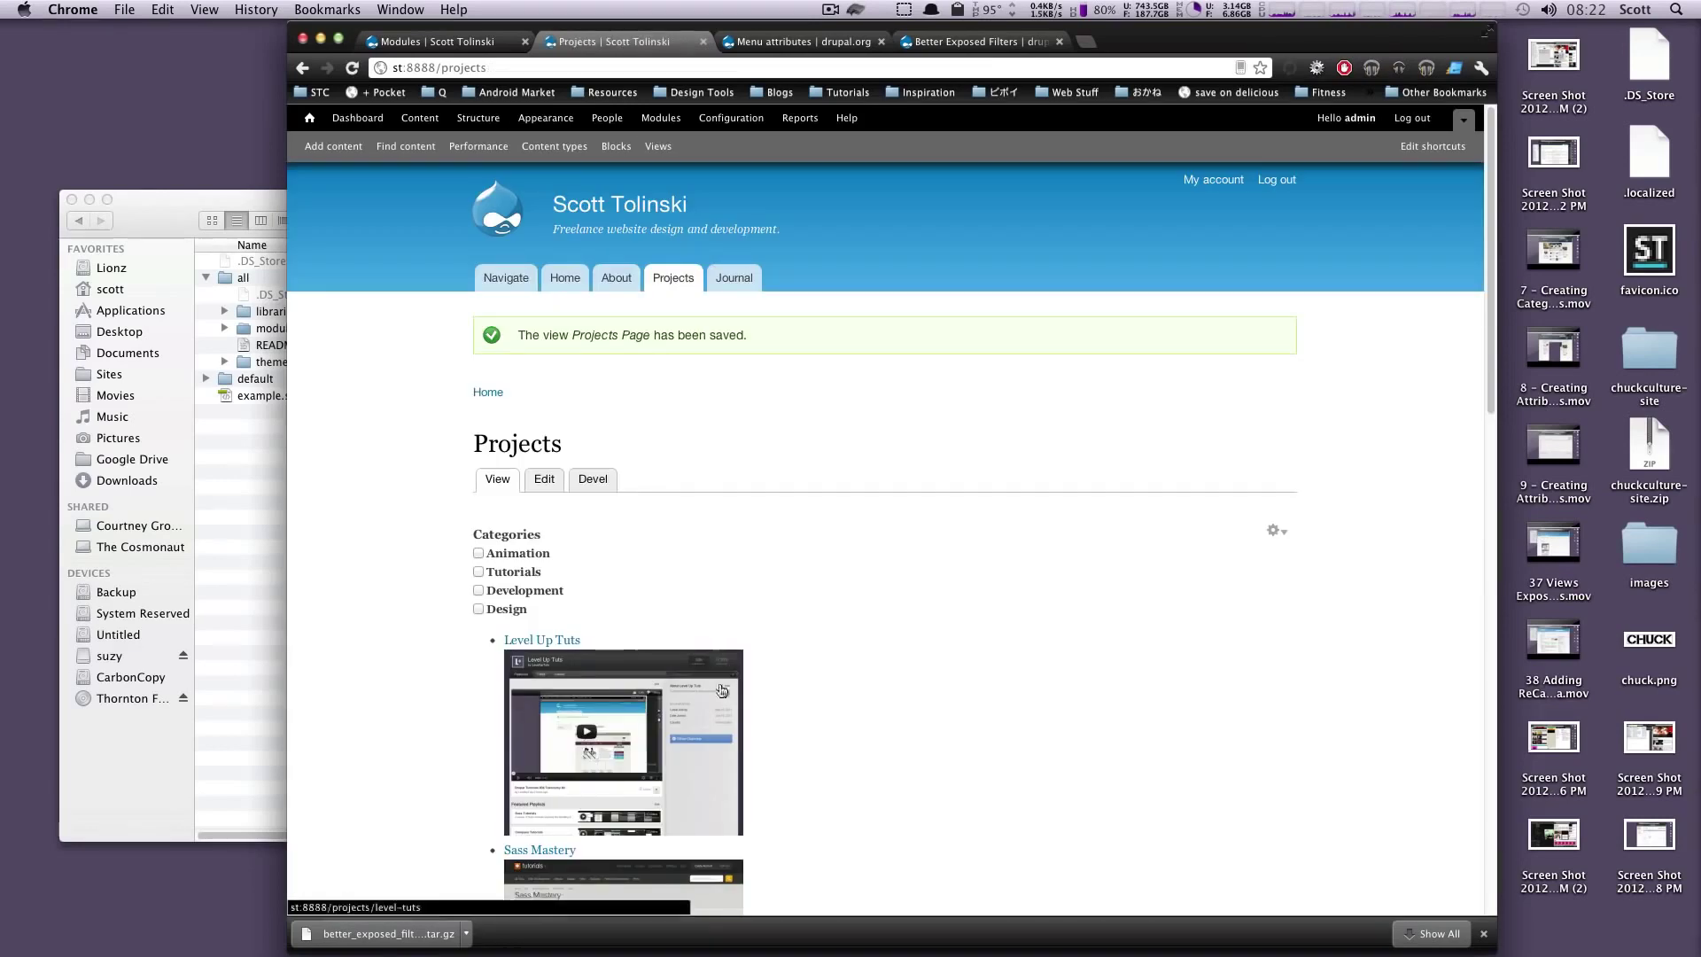
- Test the Categories checkboxes with combinations such as Tutorials with Development and Animation with Tutorials, and review the filtered projects
click(480, 572)
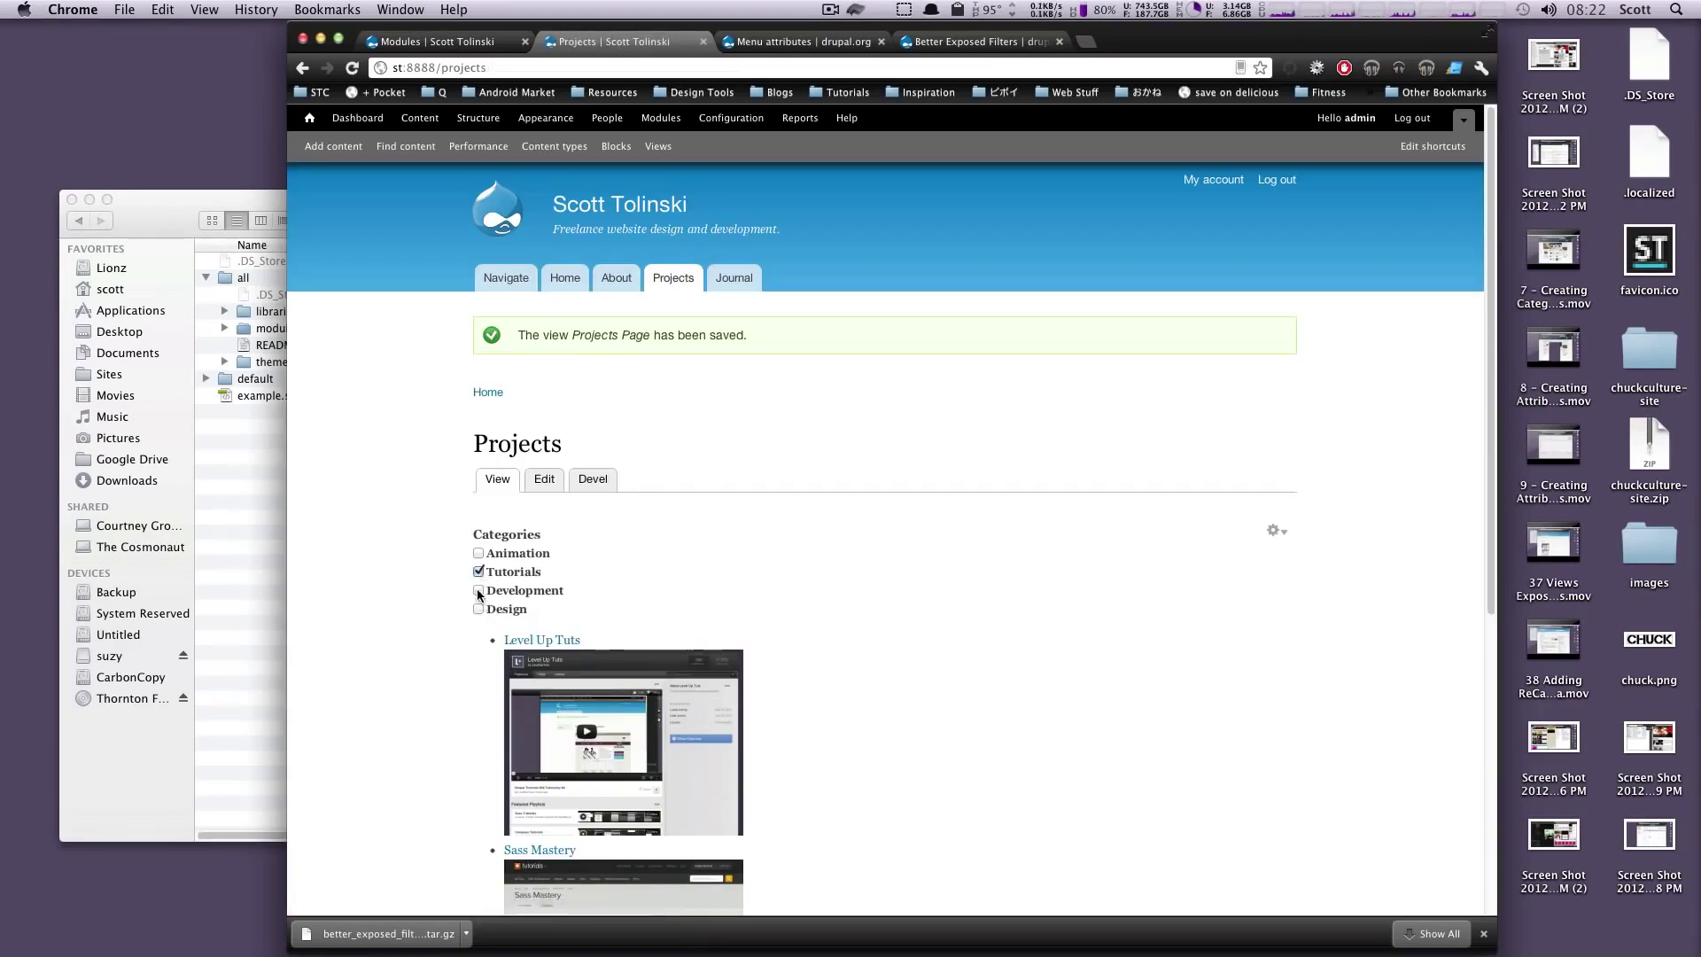
click(479, 591)
scroll(486, 612, down, 5)
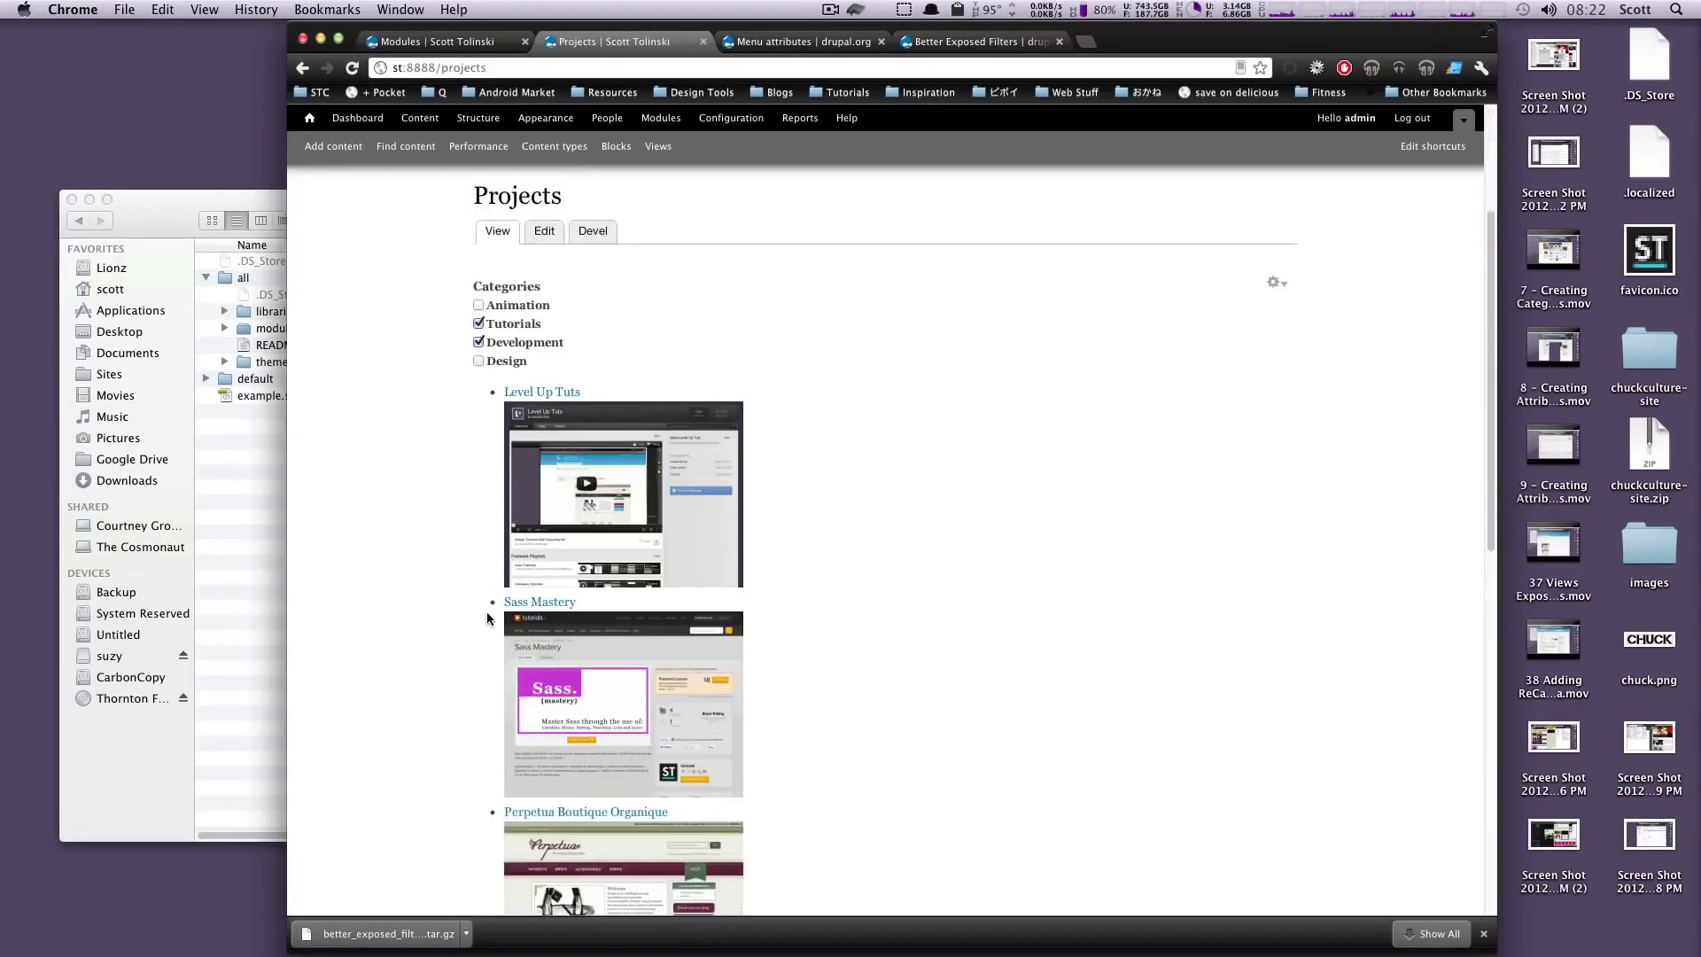
click(478, 323)
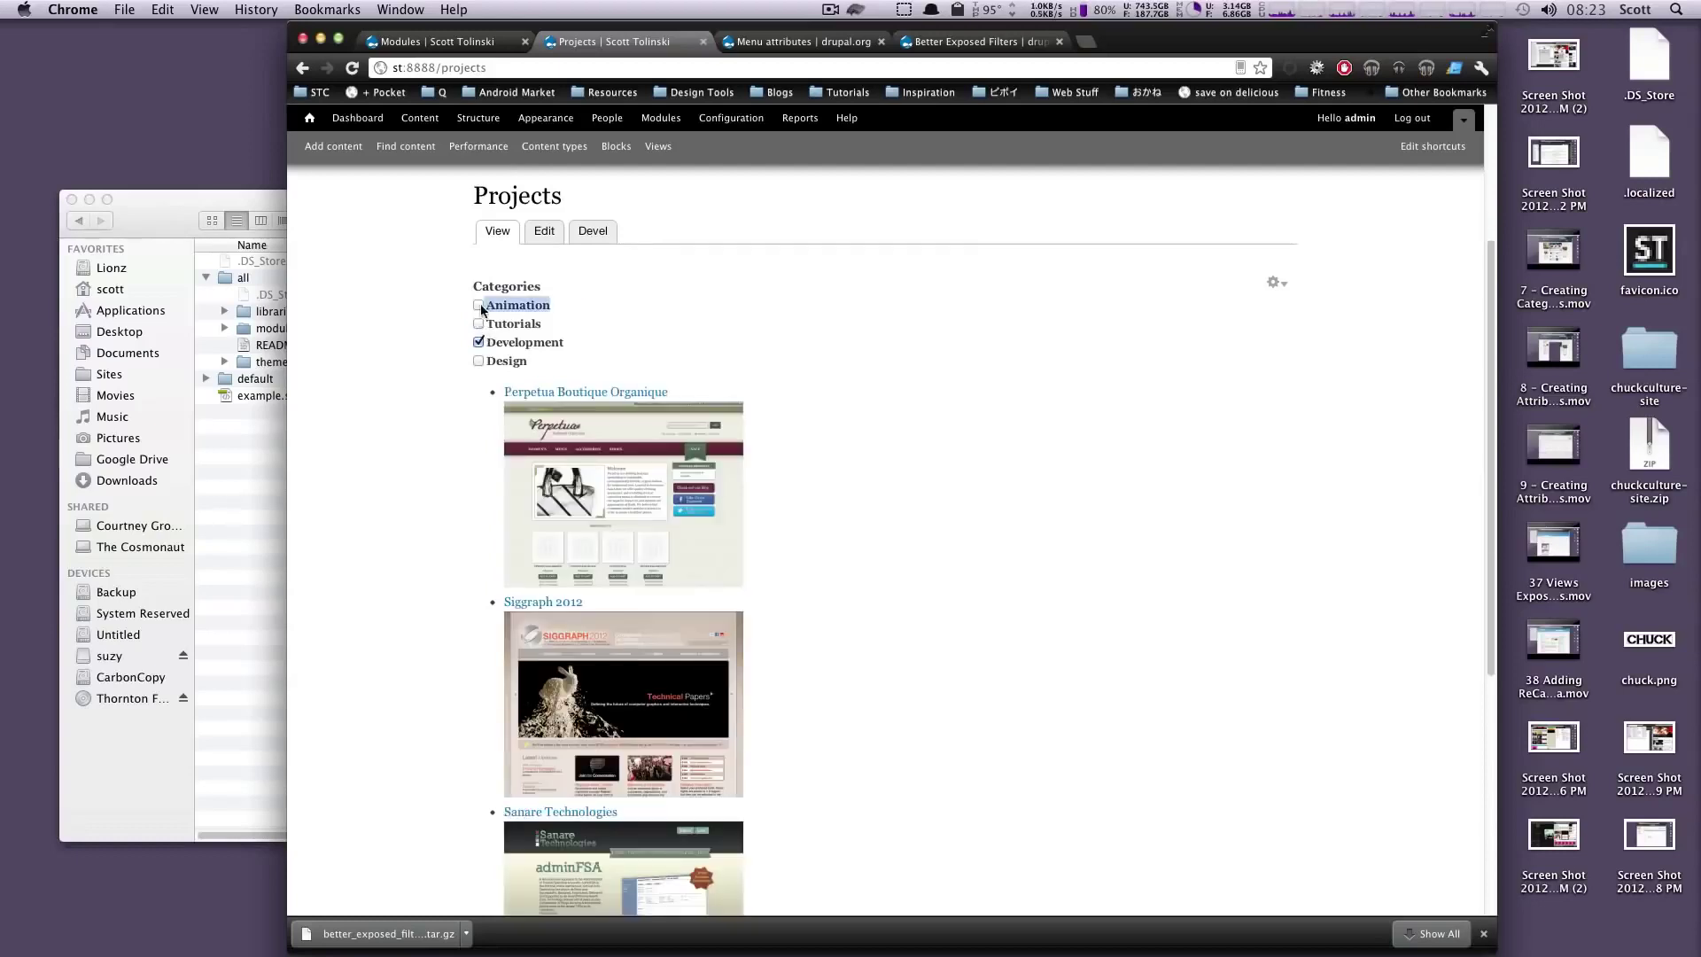
click(478, 305)
click(478, 342)
click(479, 323)
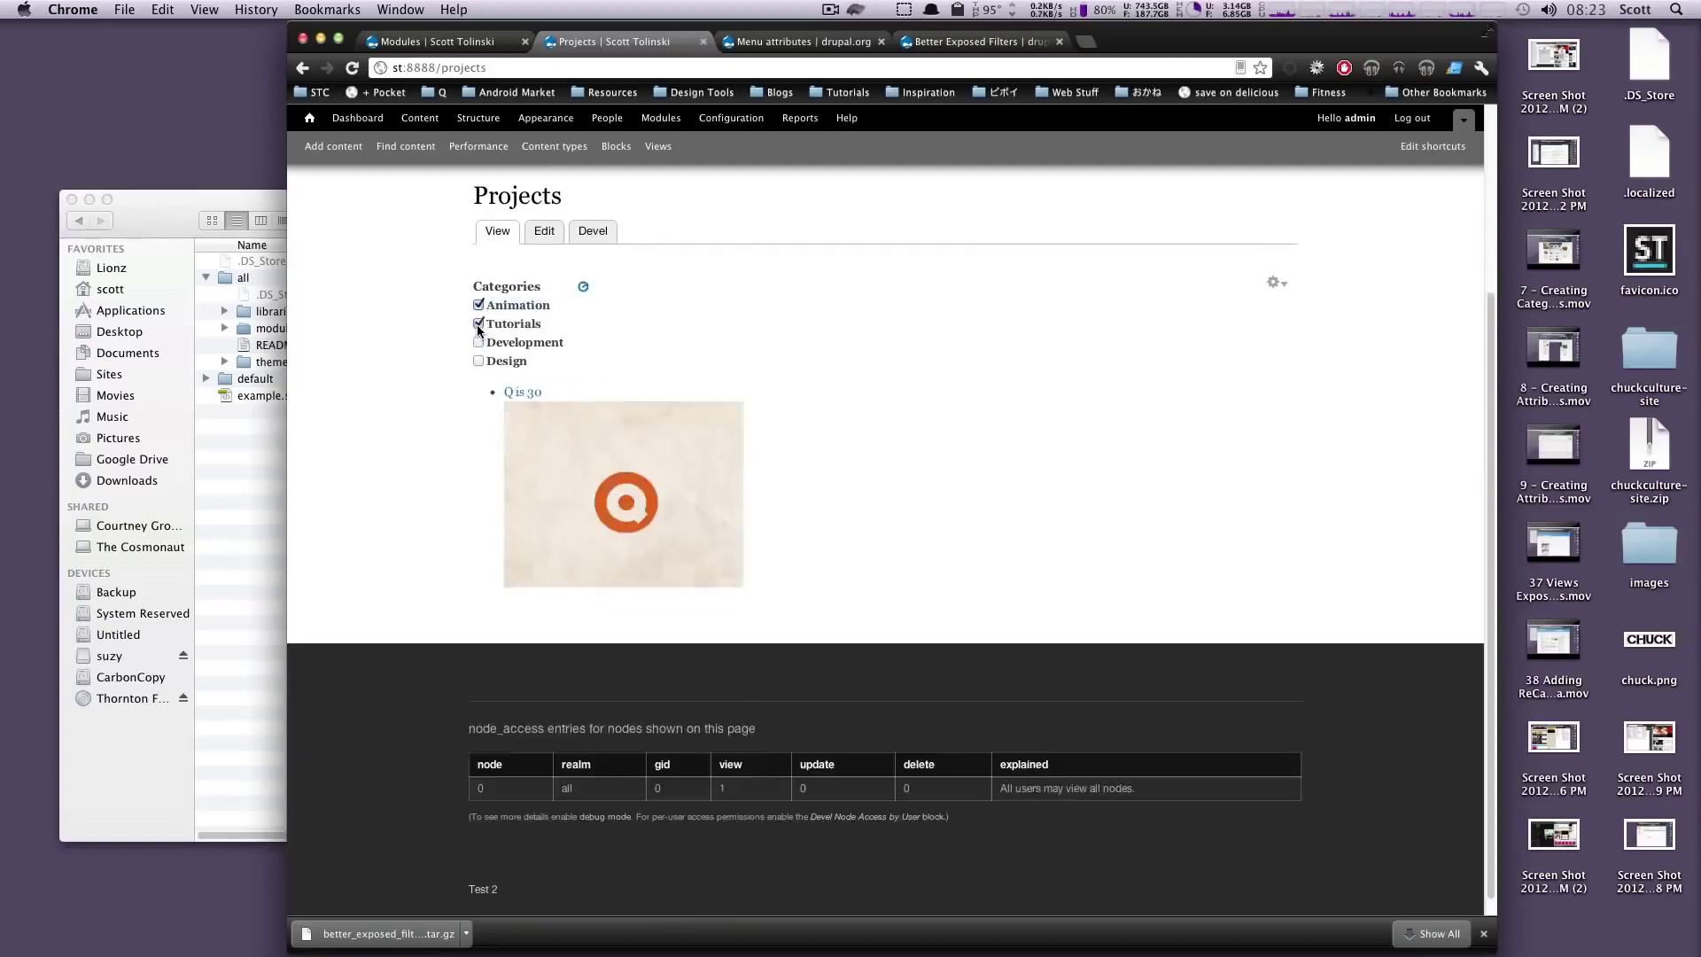
scroll(589, 529, down, 3)
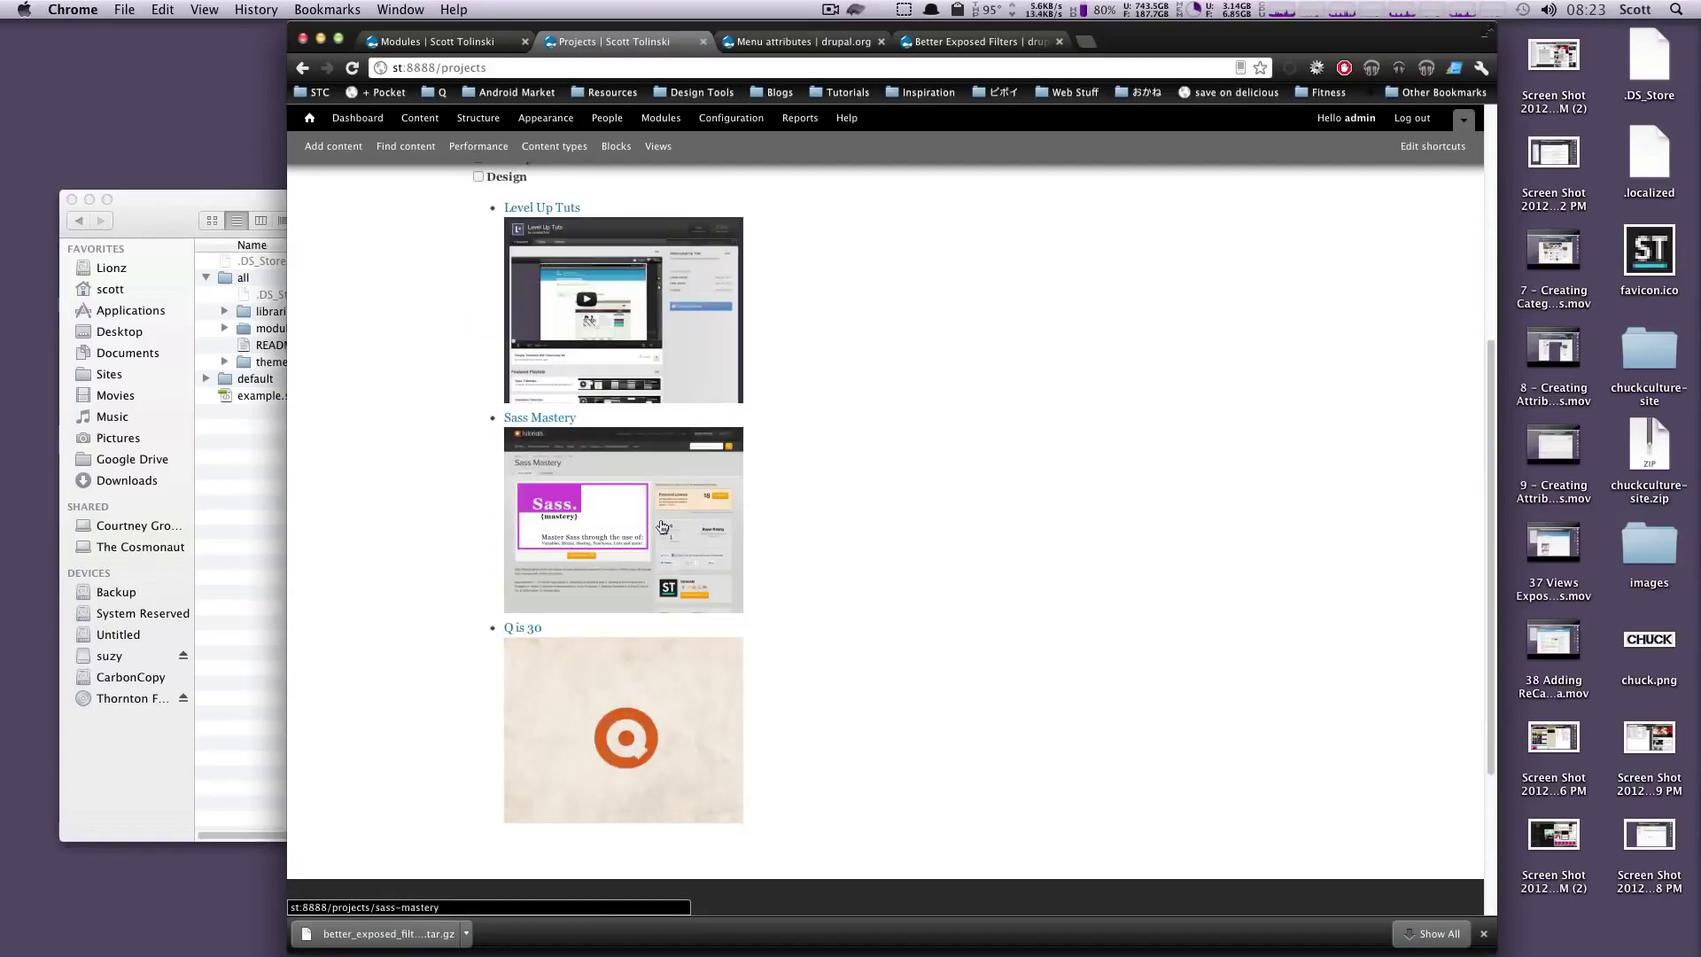
scroll(660, 527, up, 5)
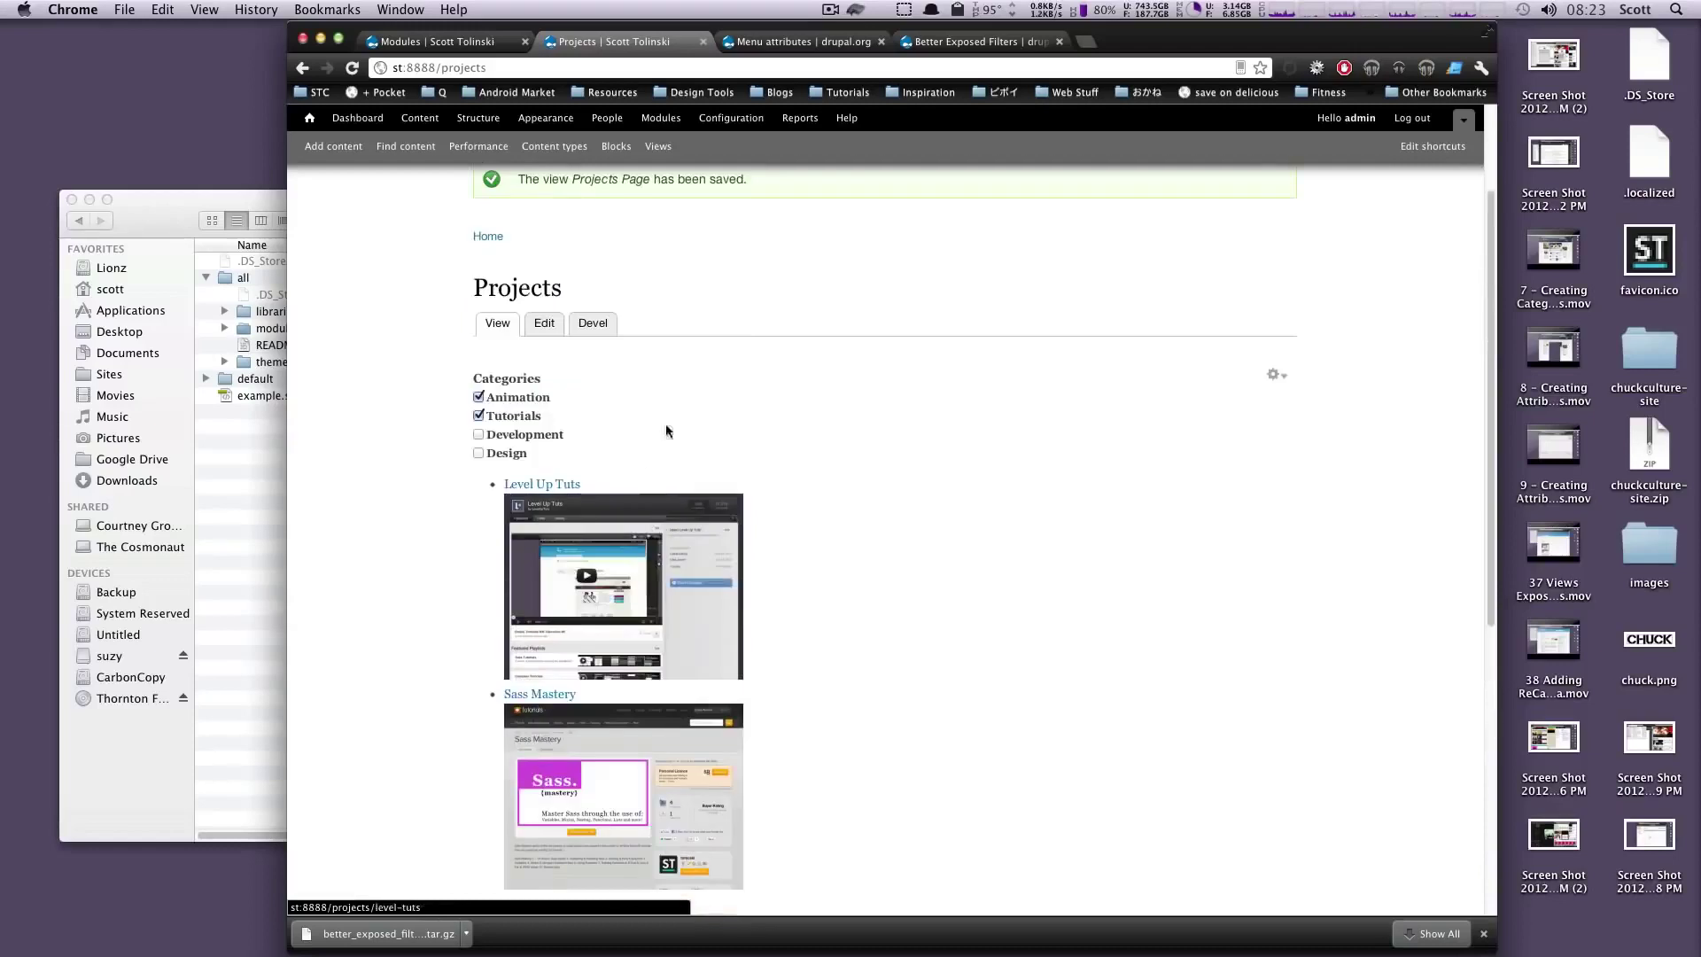
- Edit the view's Better Exposed Filters settings to display the "Categories" filter as Links for all displays, and save the view
click(1276, 375)
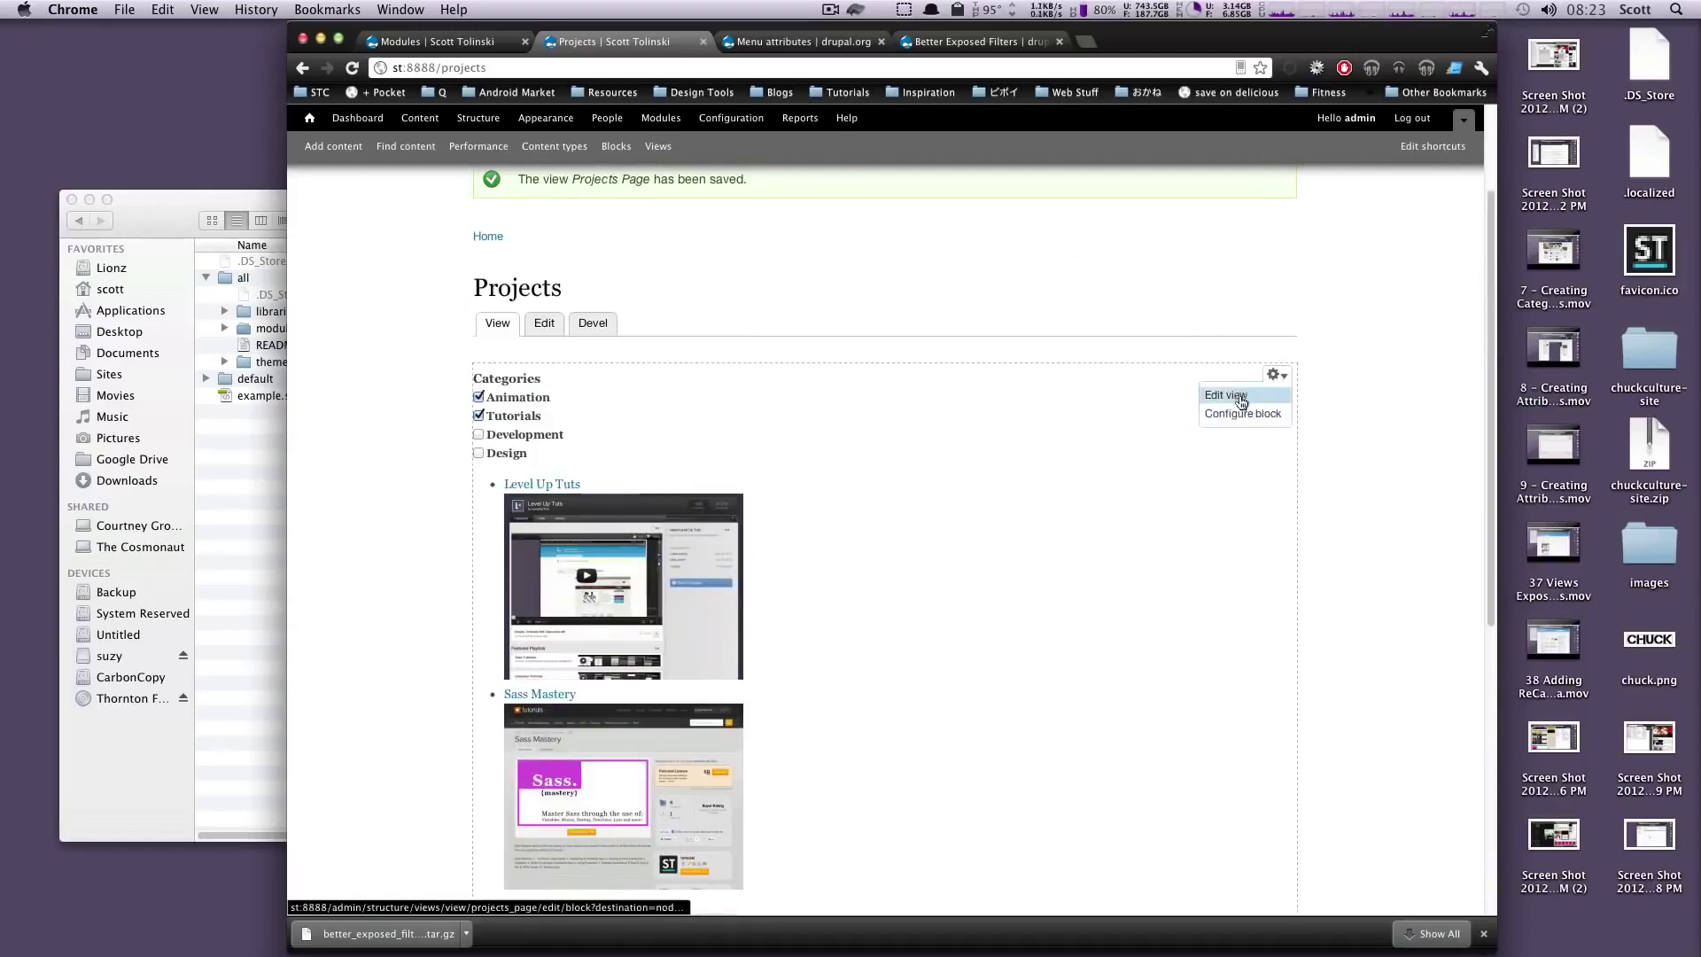
click(1225, 395)
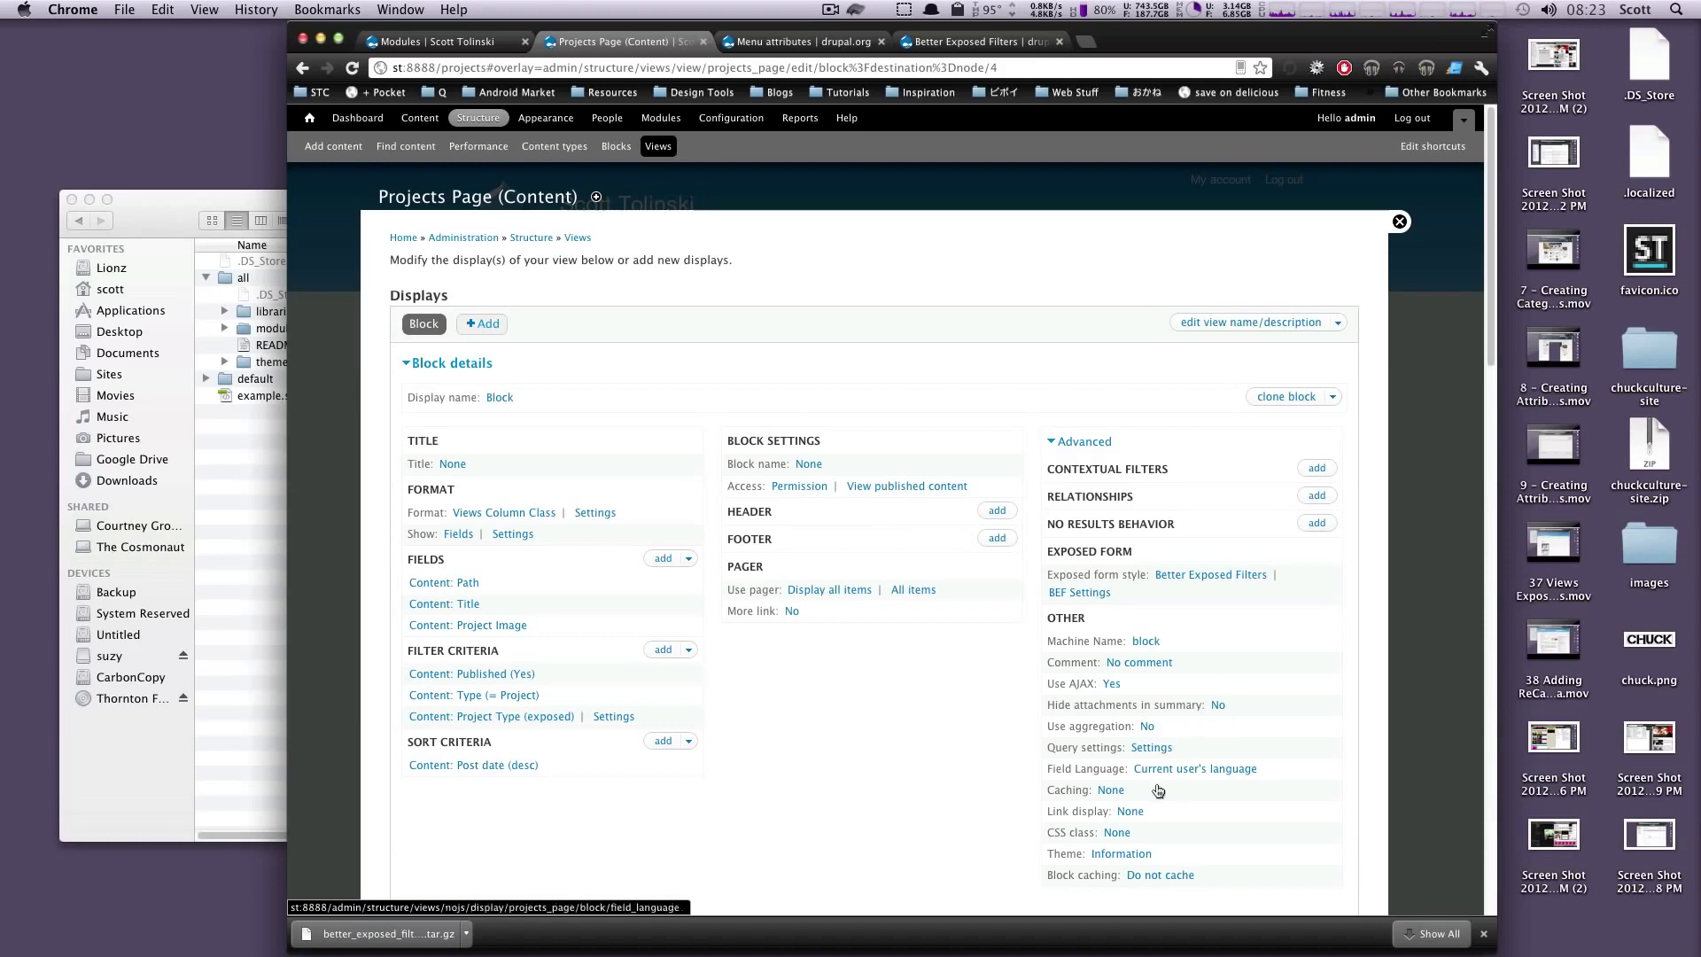
click(1095, 595)
scroll(1000, 651, down, 5)
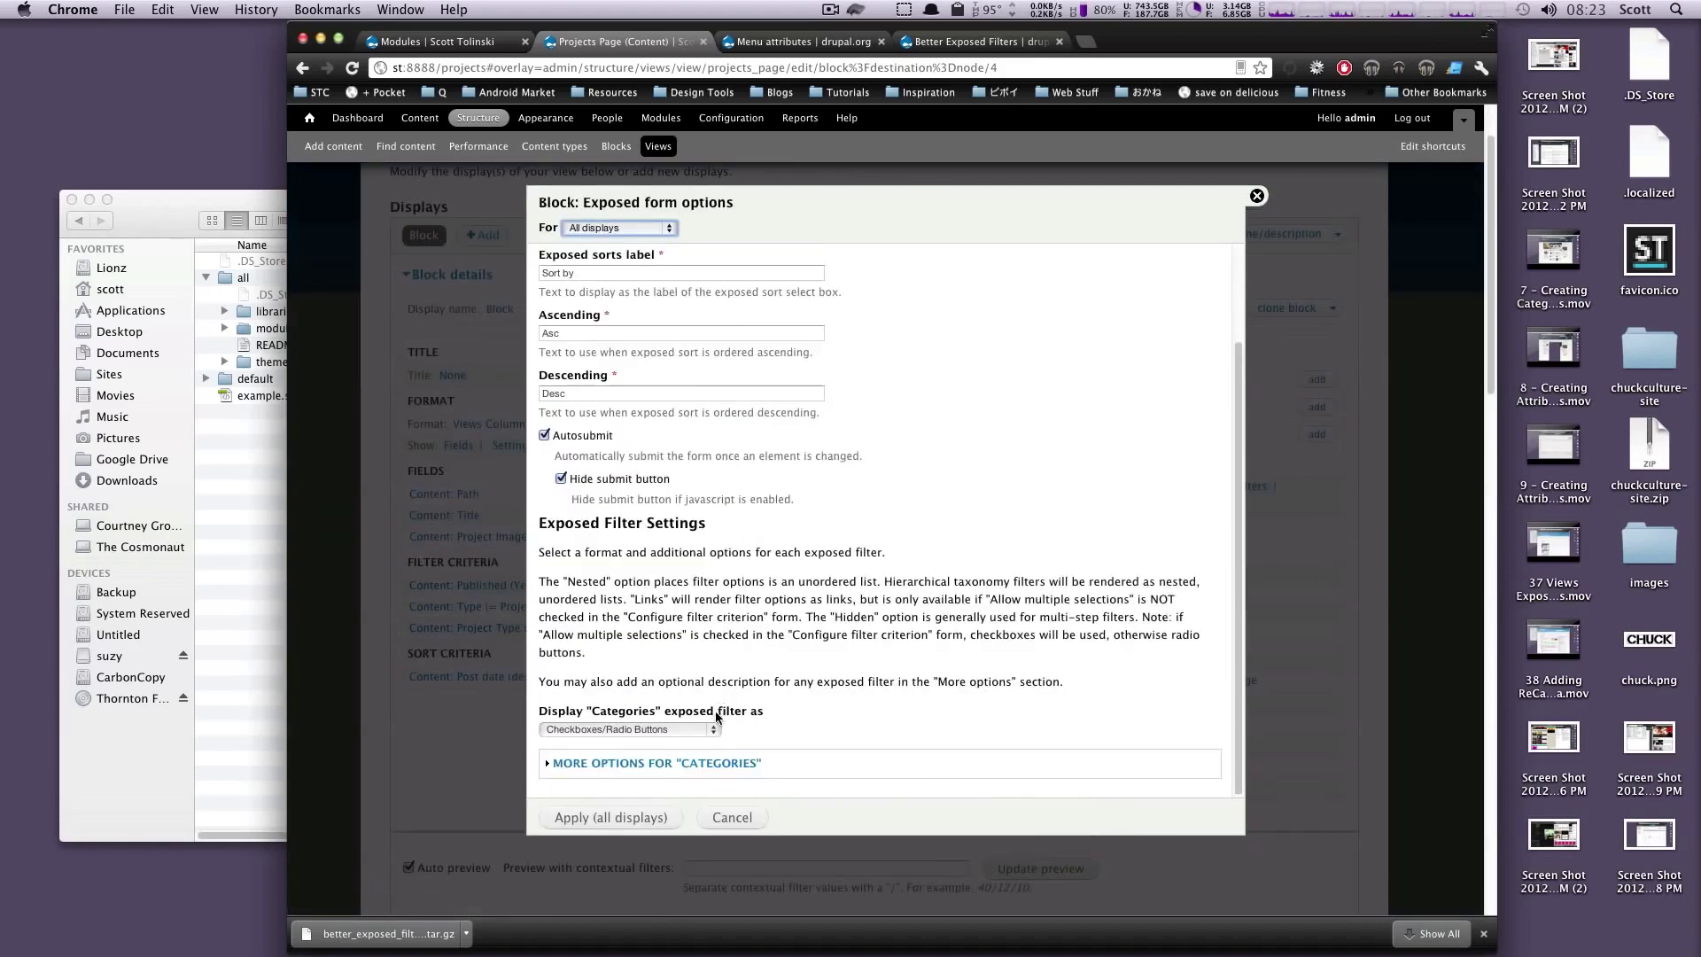
click(672, 731)
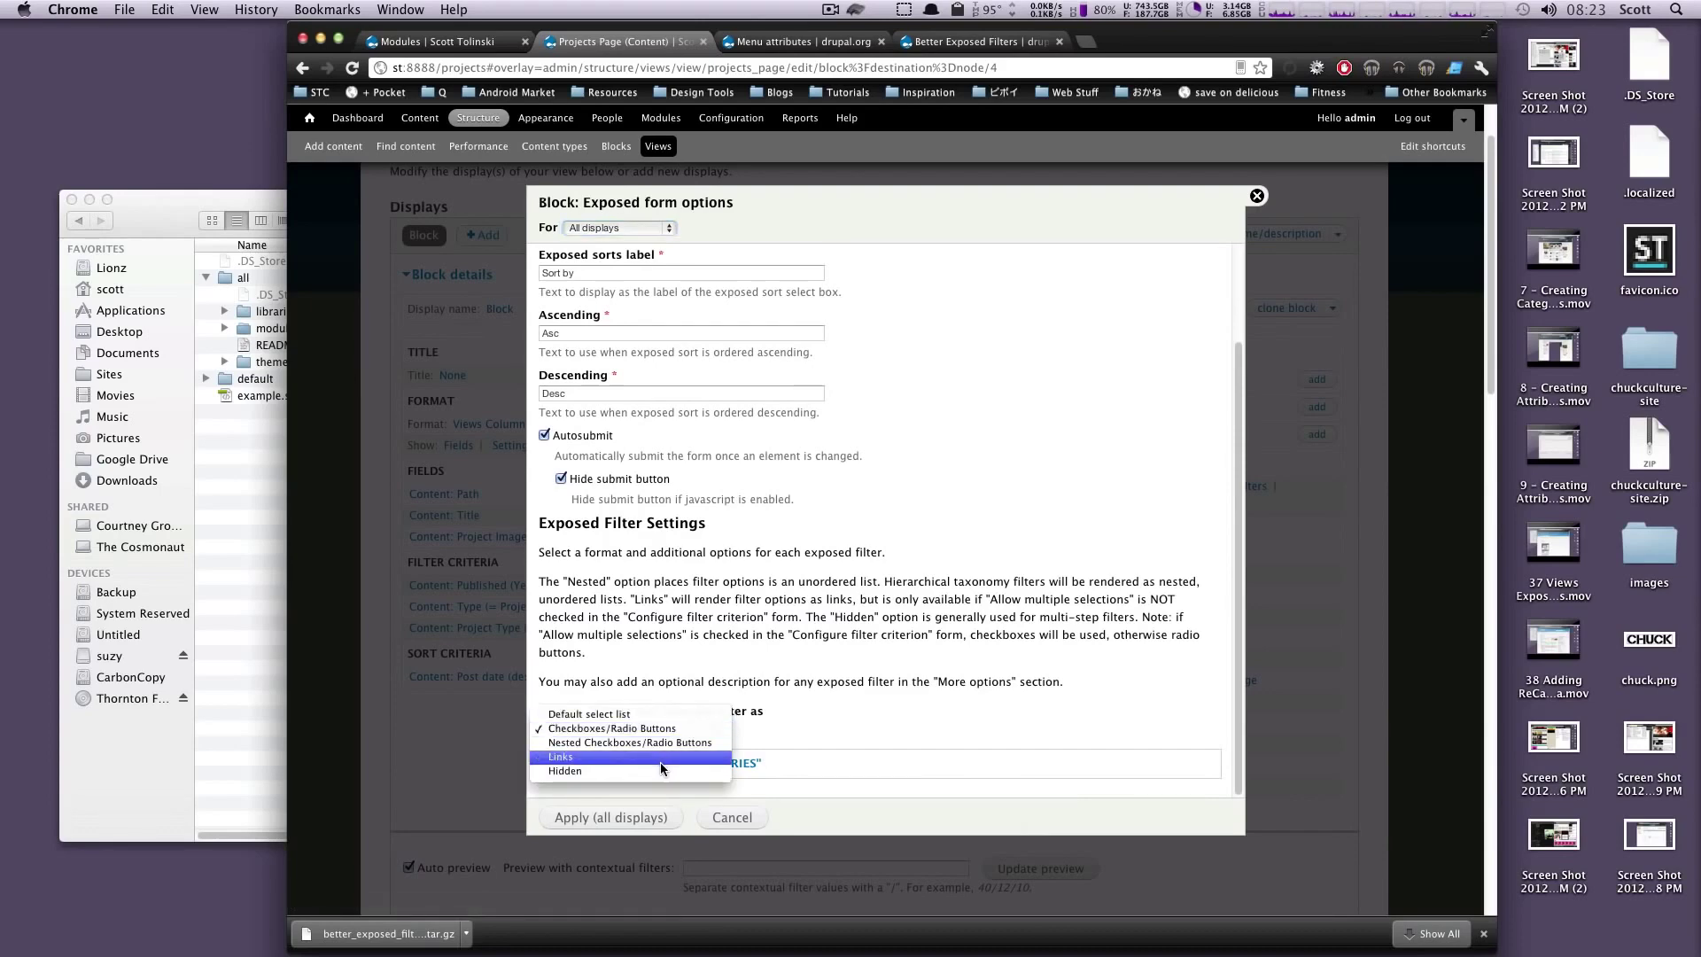
click(661, 762)
click(627, 817)
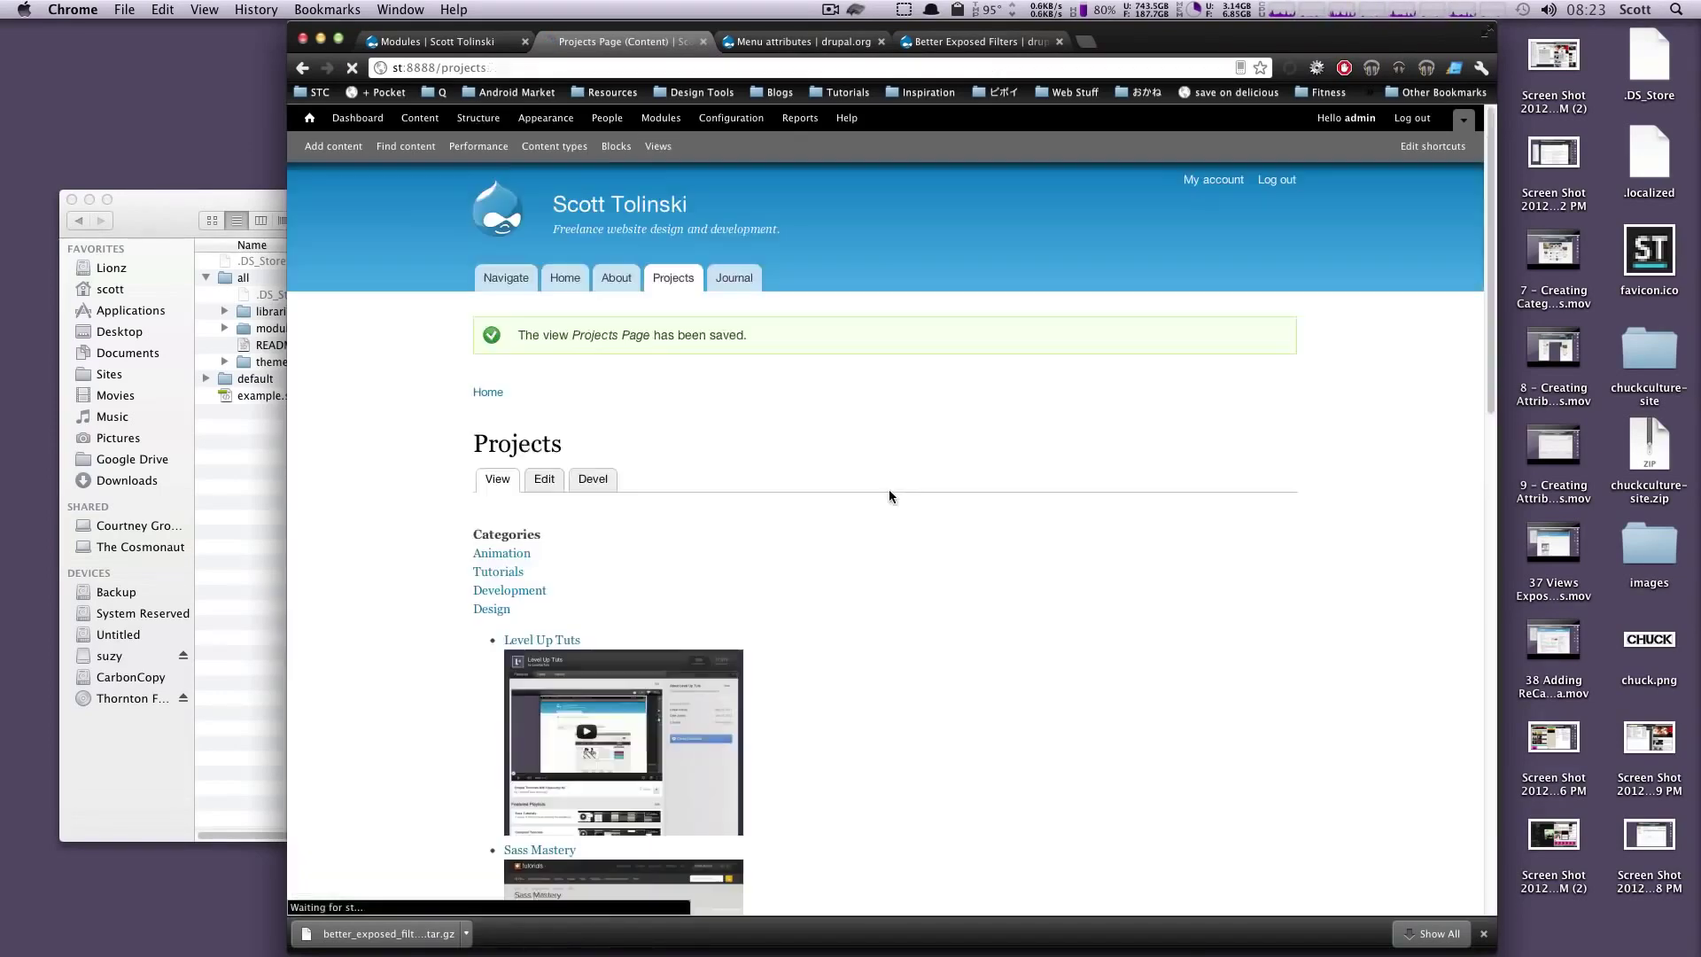
- Test the Categories links on the Projects page by adding Animation, Development, Design and Tutorials to the filter
click(496, 562)
click(500, 516)
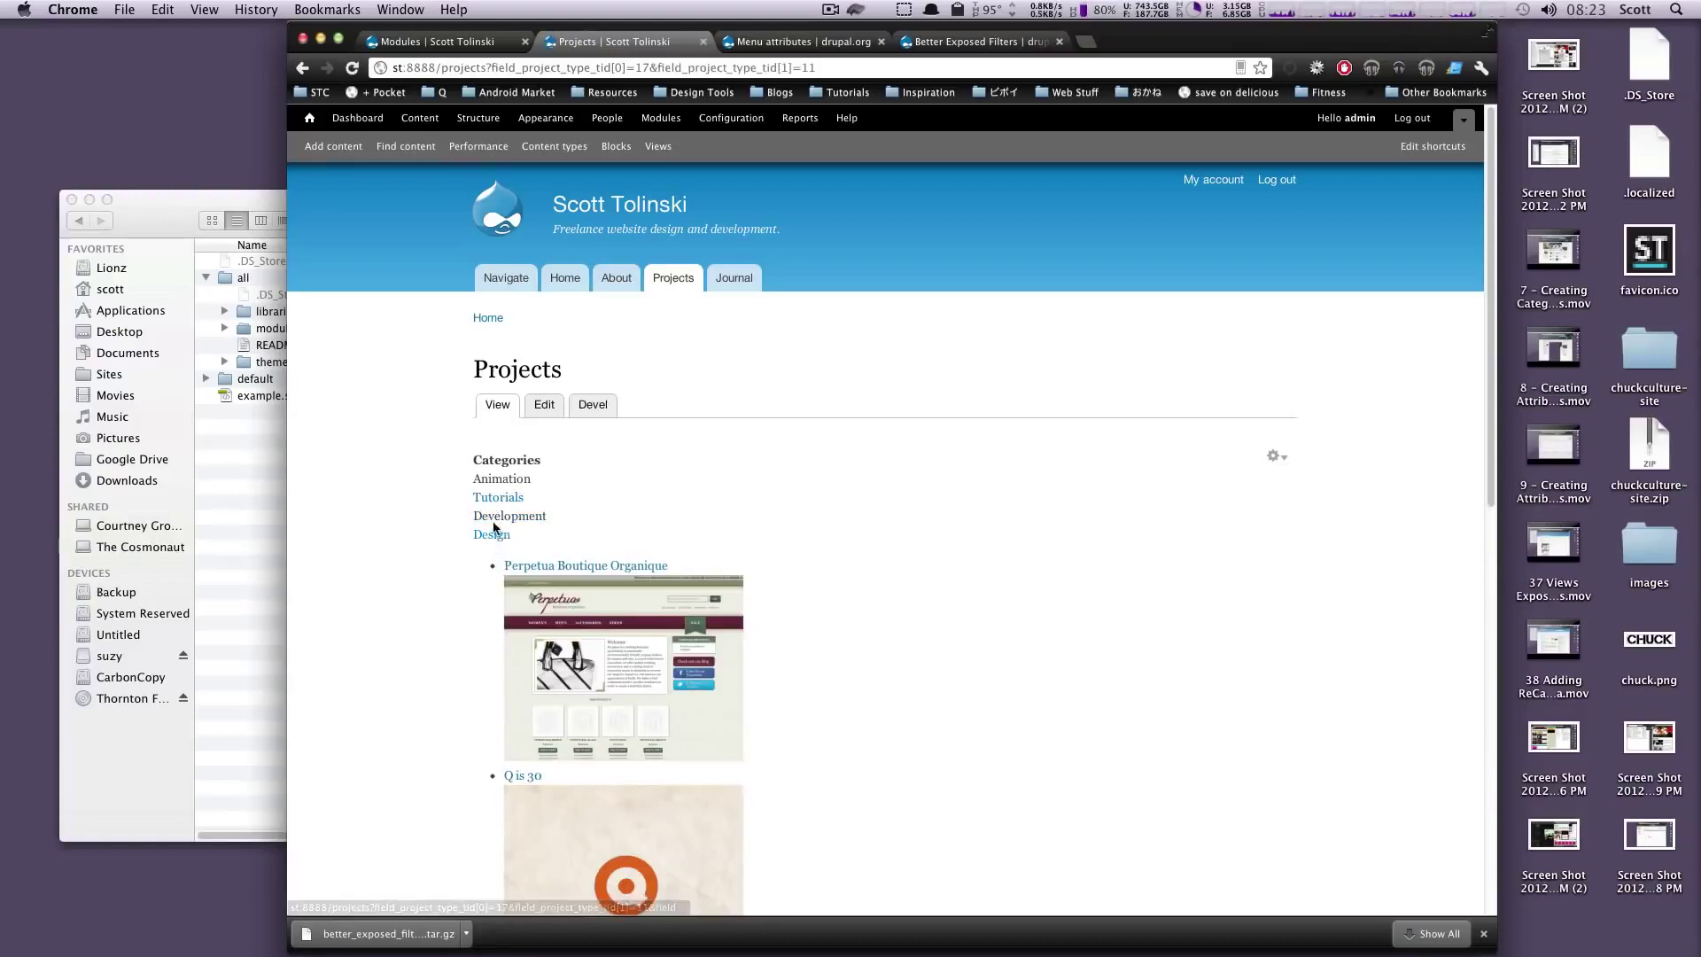
click(493, 537)
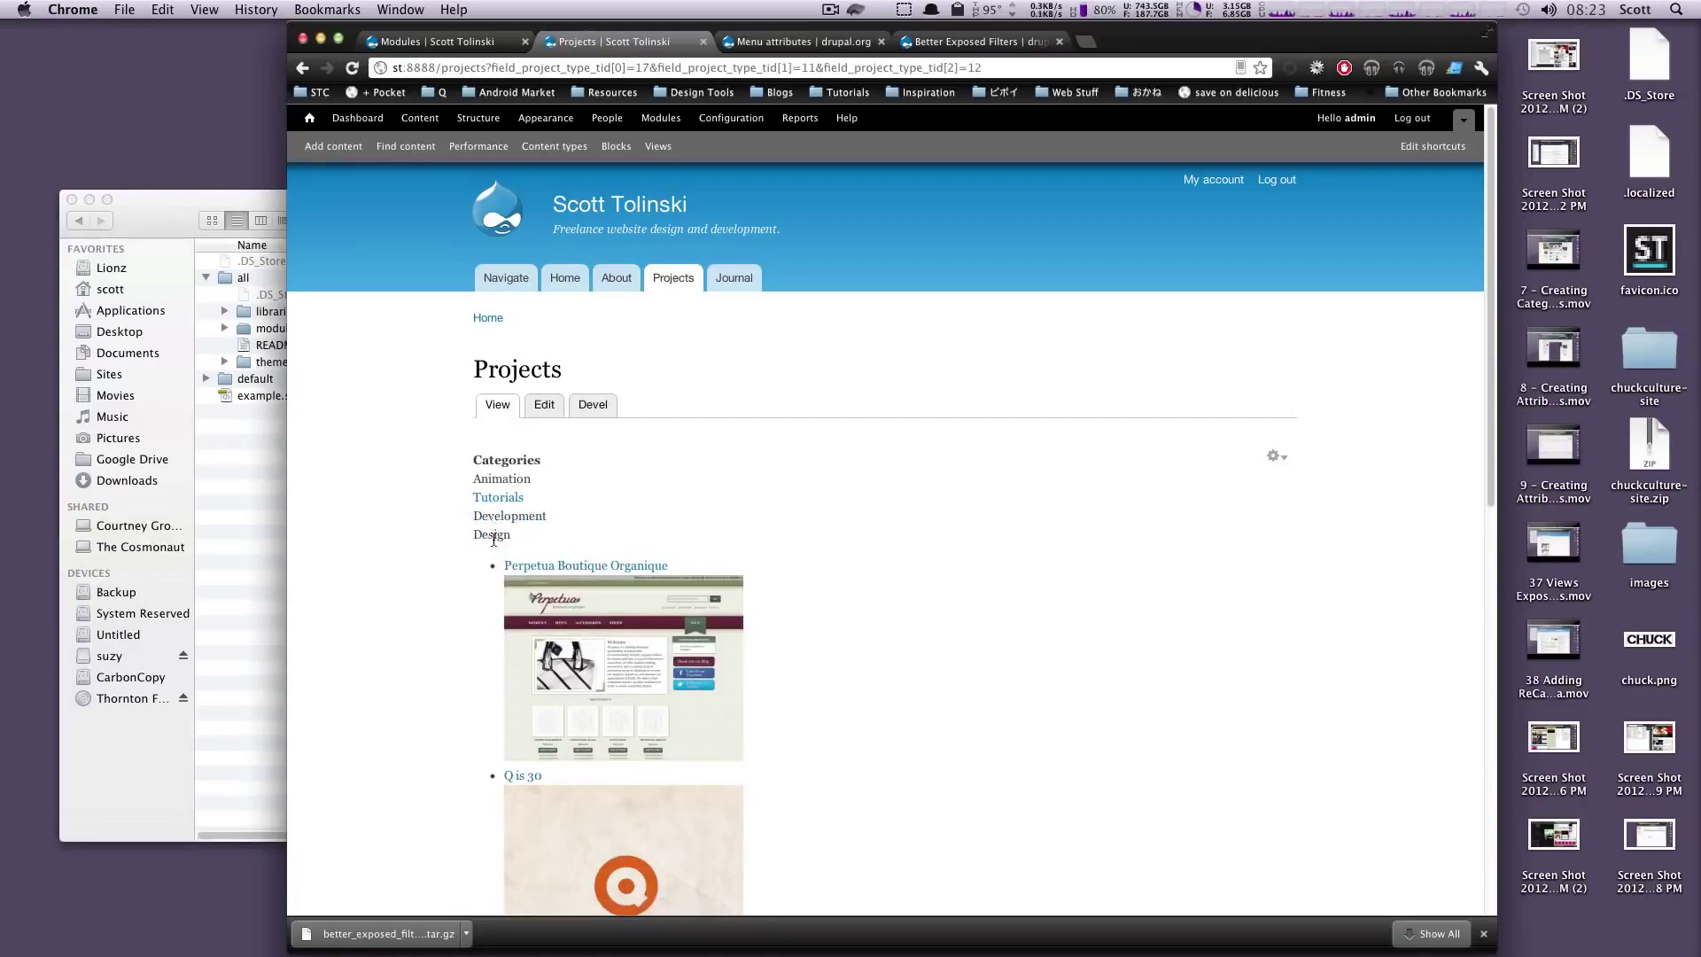
double_click(498, 518)
drag(488, 534, 481, 527)
click(500, 514)
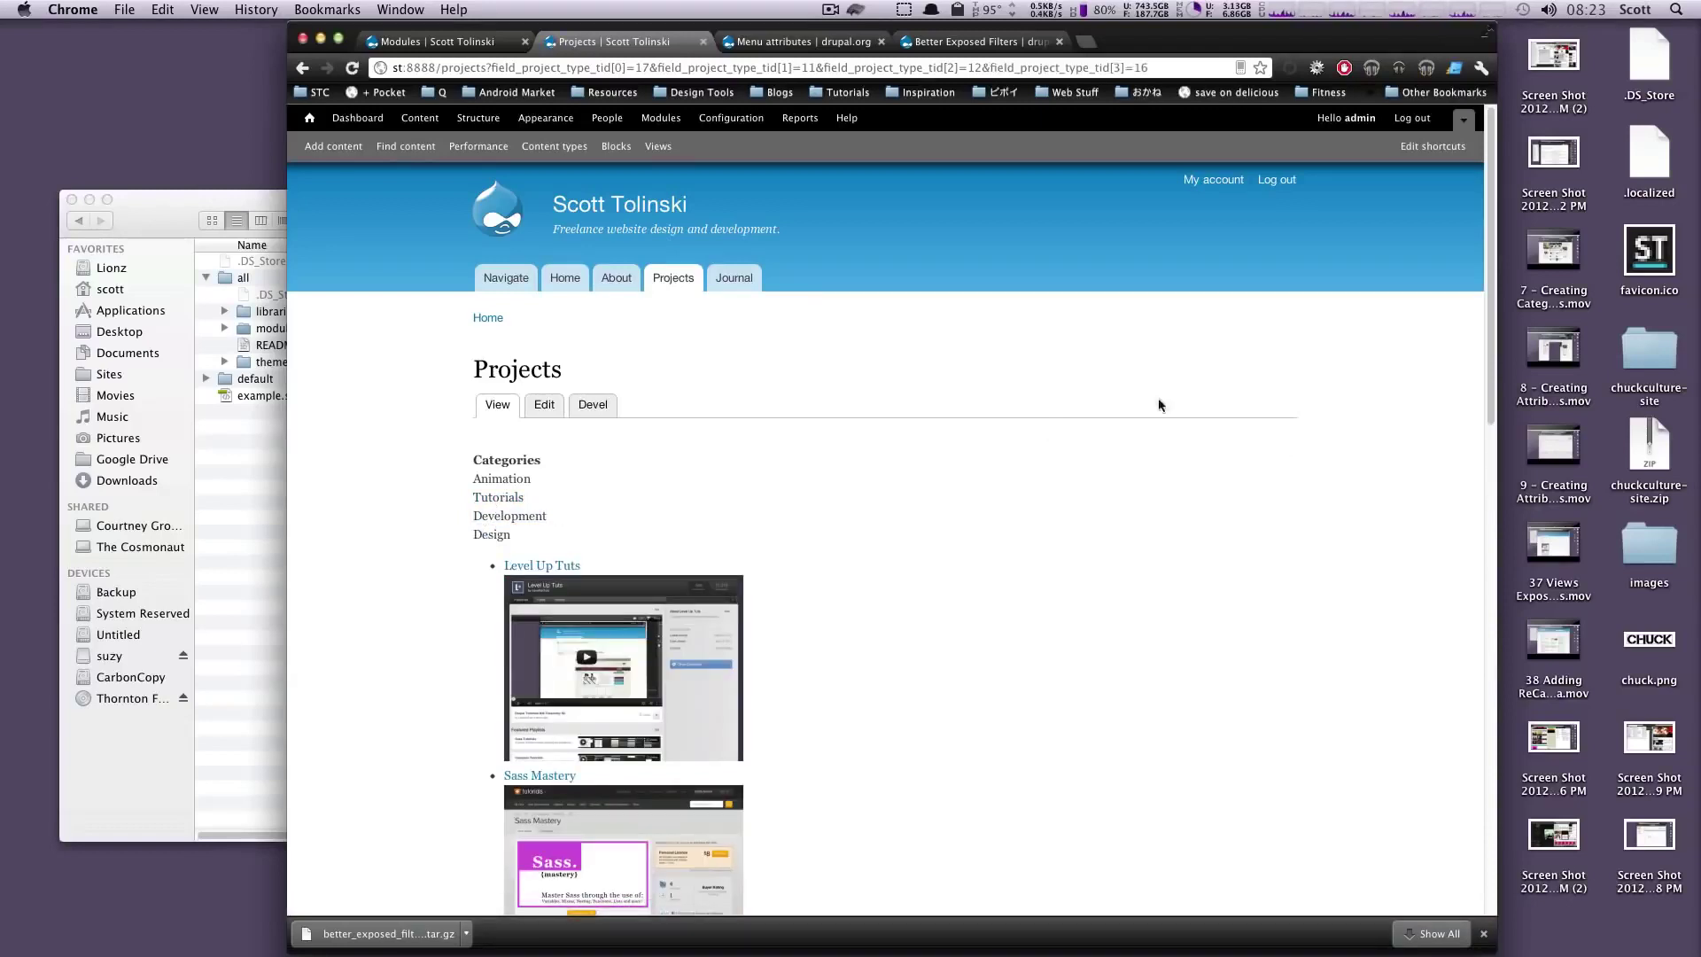
- Edit the Projects view to disable Allow multiple selections on the exposed Project Type filter for all displays, and save the view
click(1274, 456)
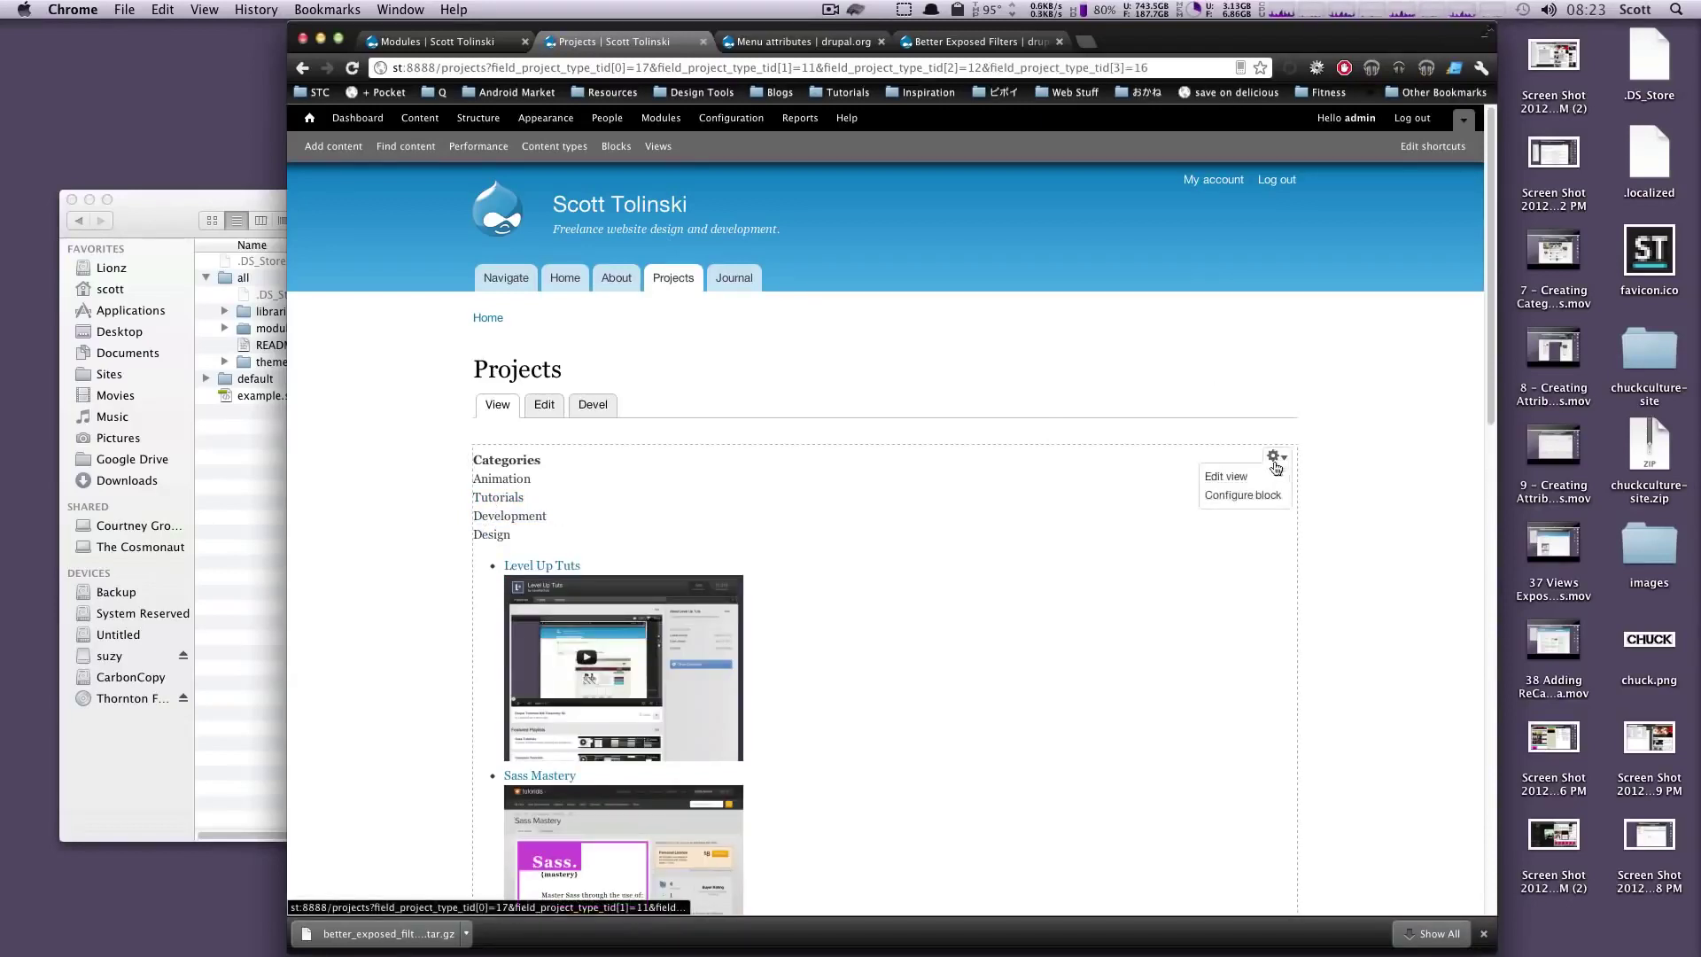
click(1233, 481)
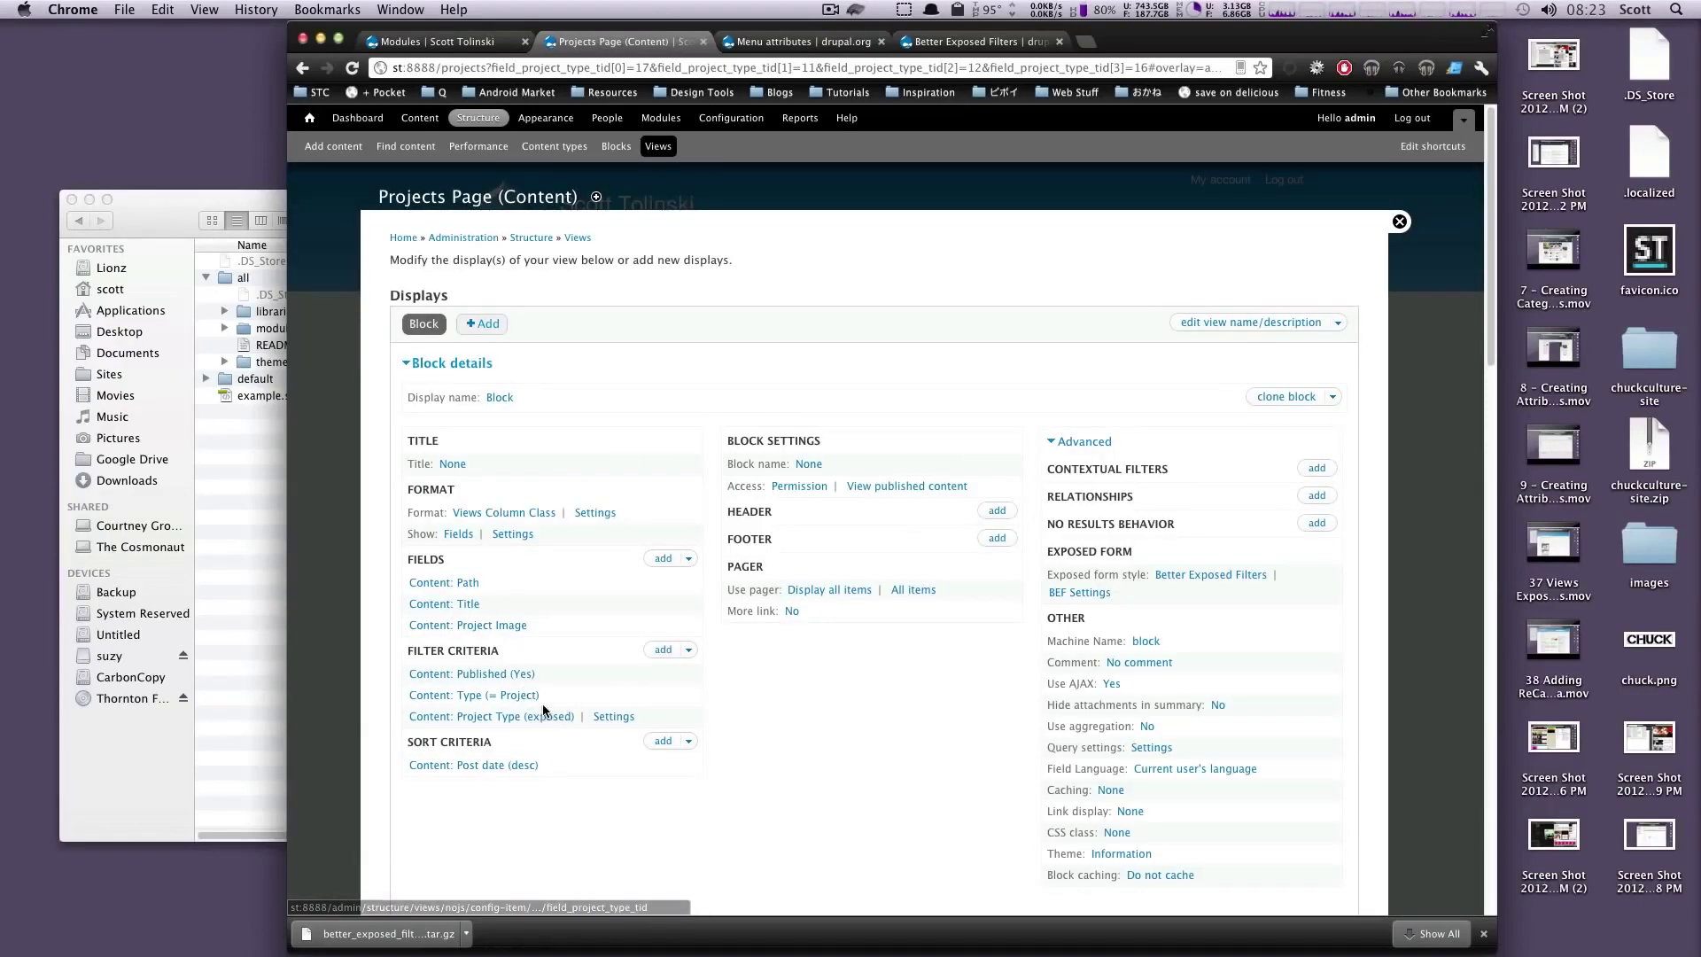
click(544, 714)
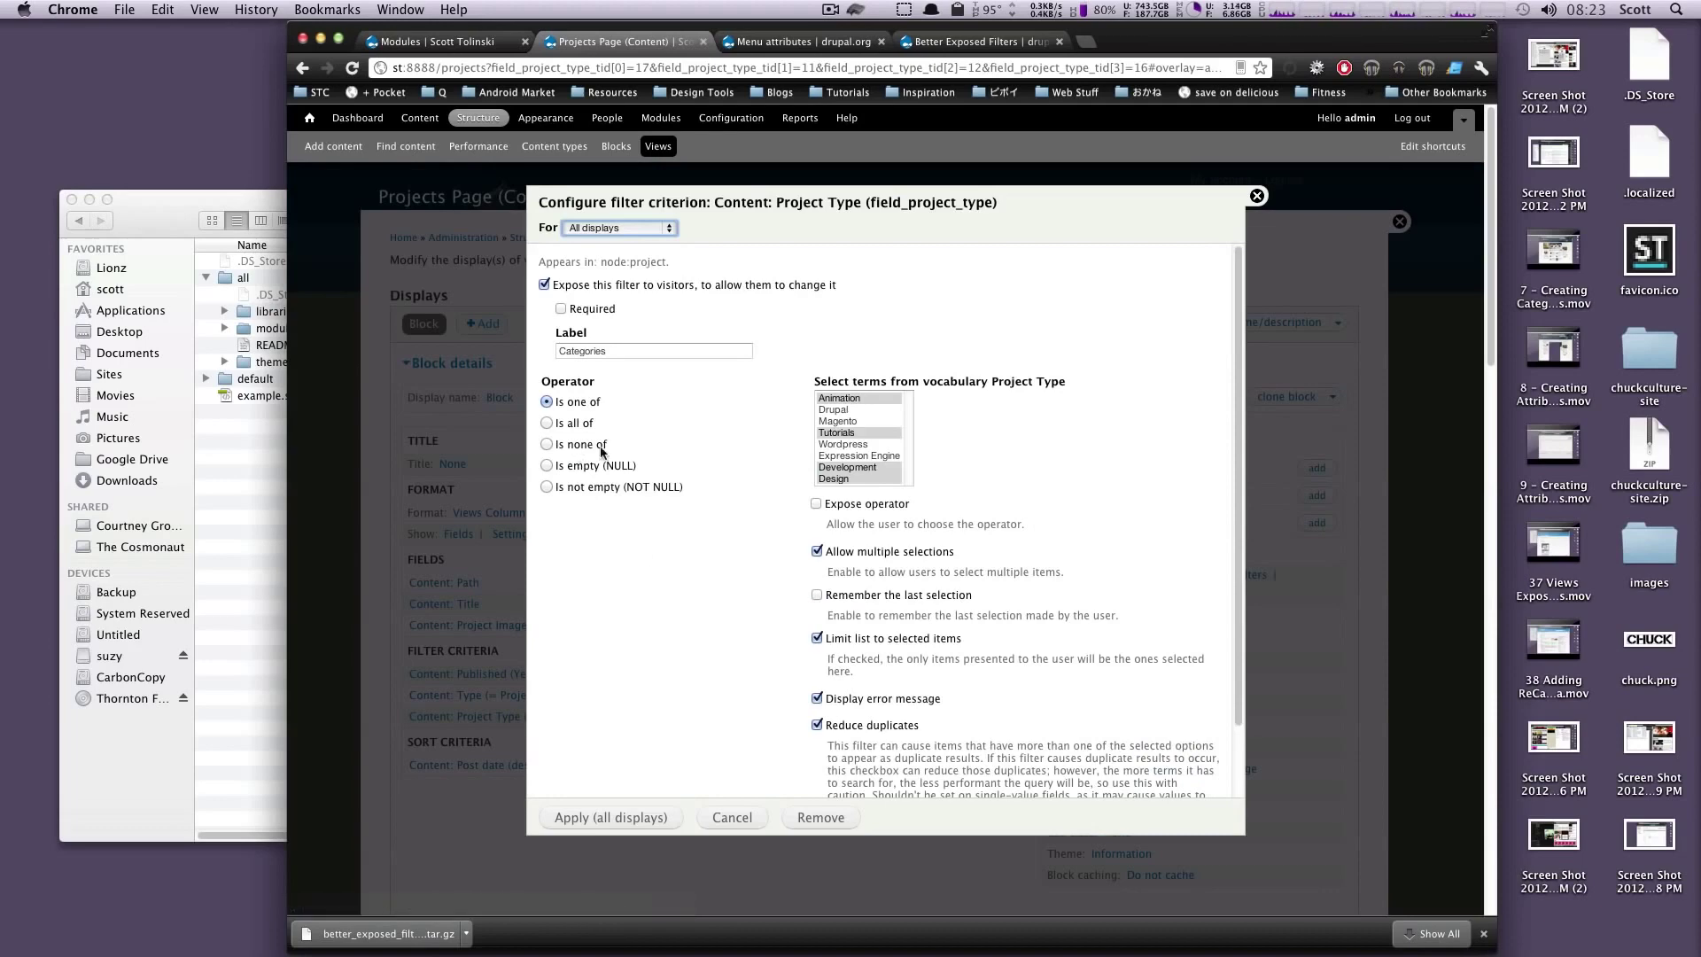
click(611, 817)
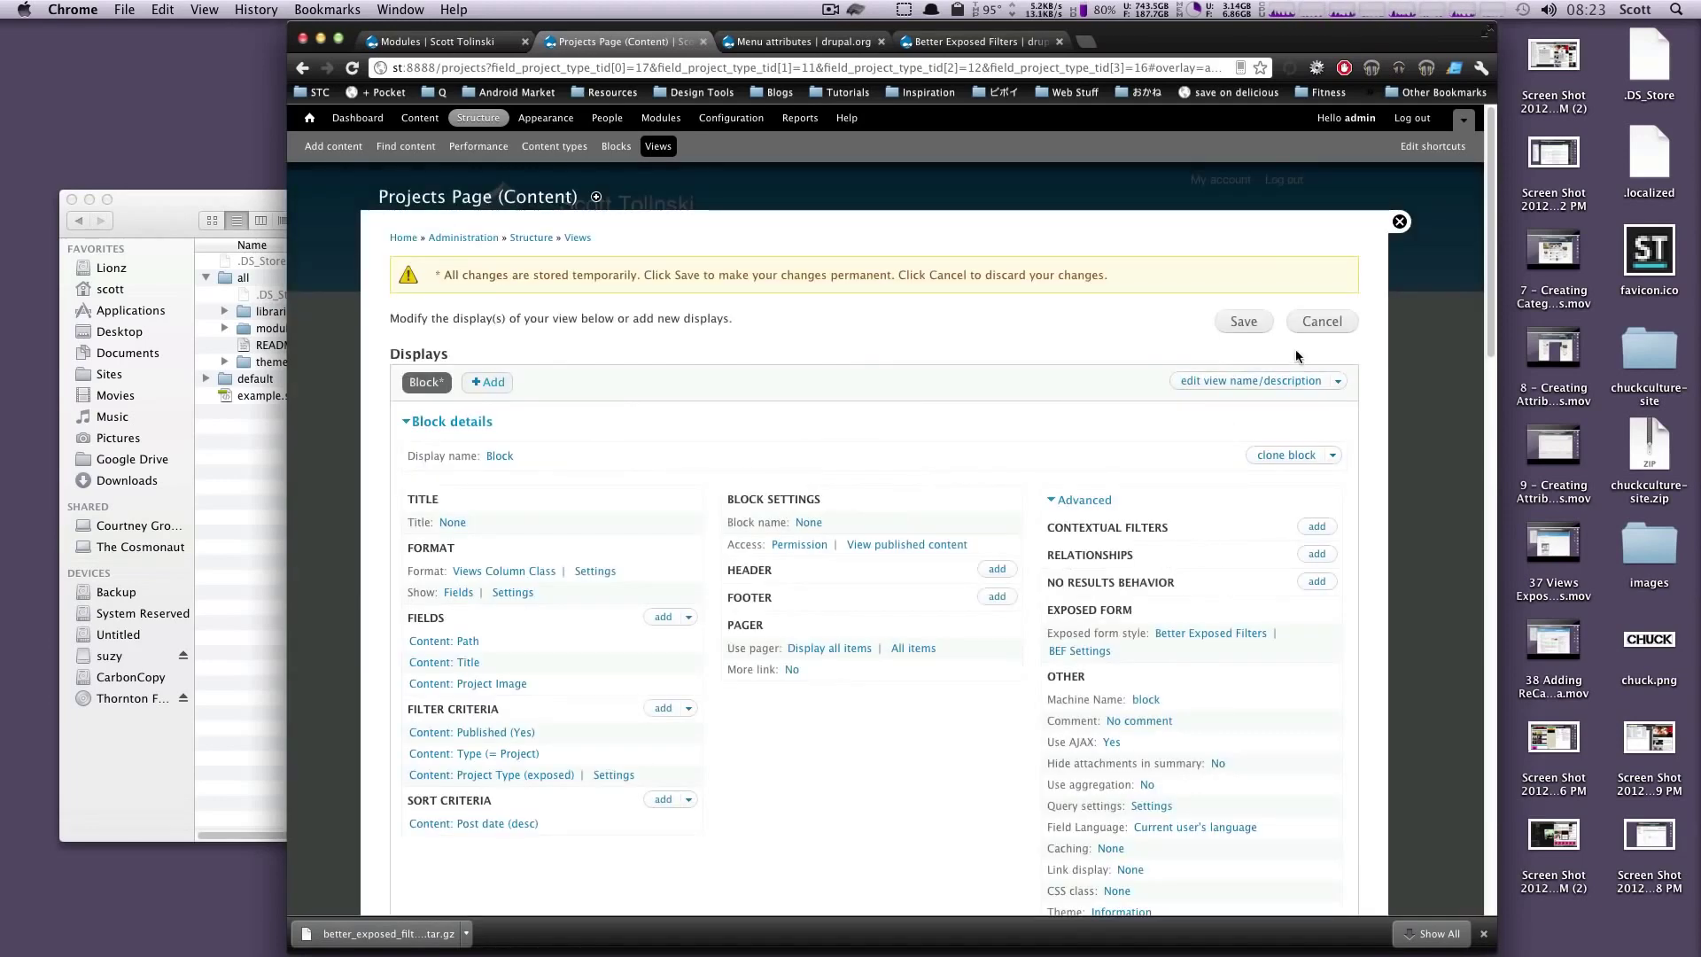
click(1244, 322)
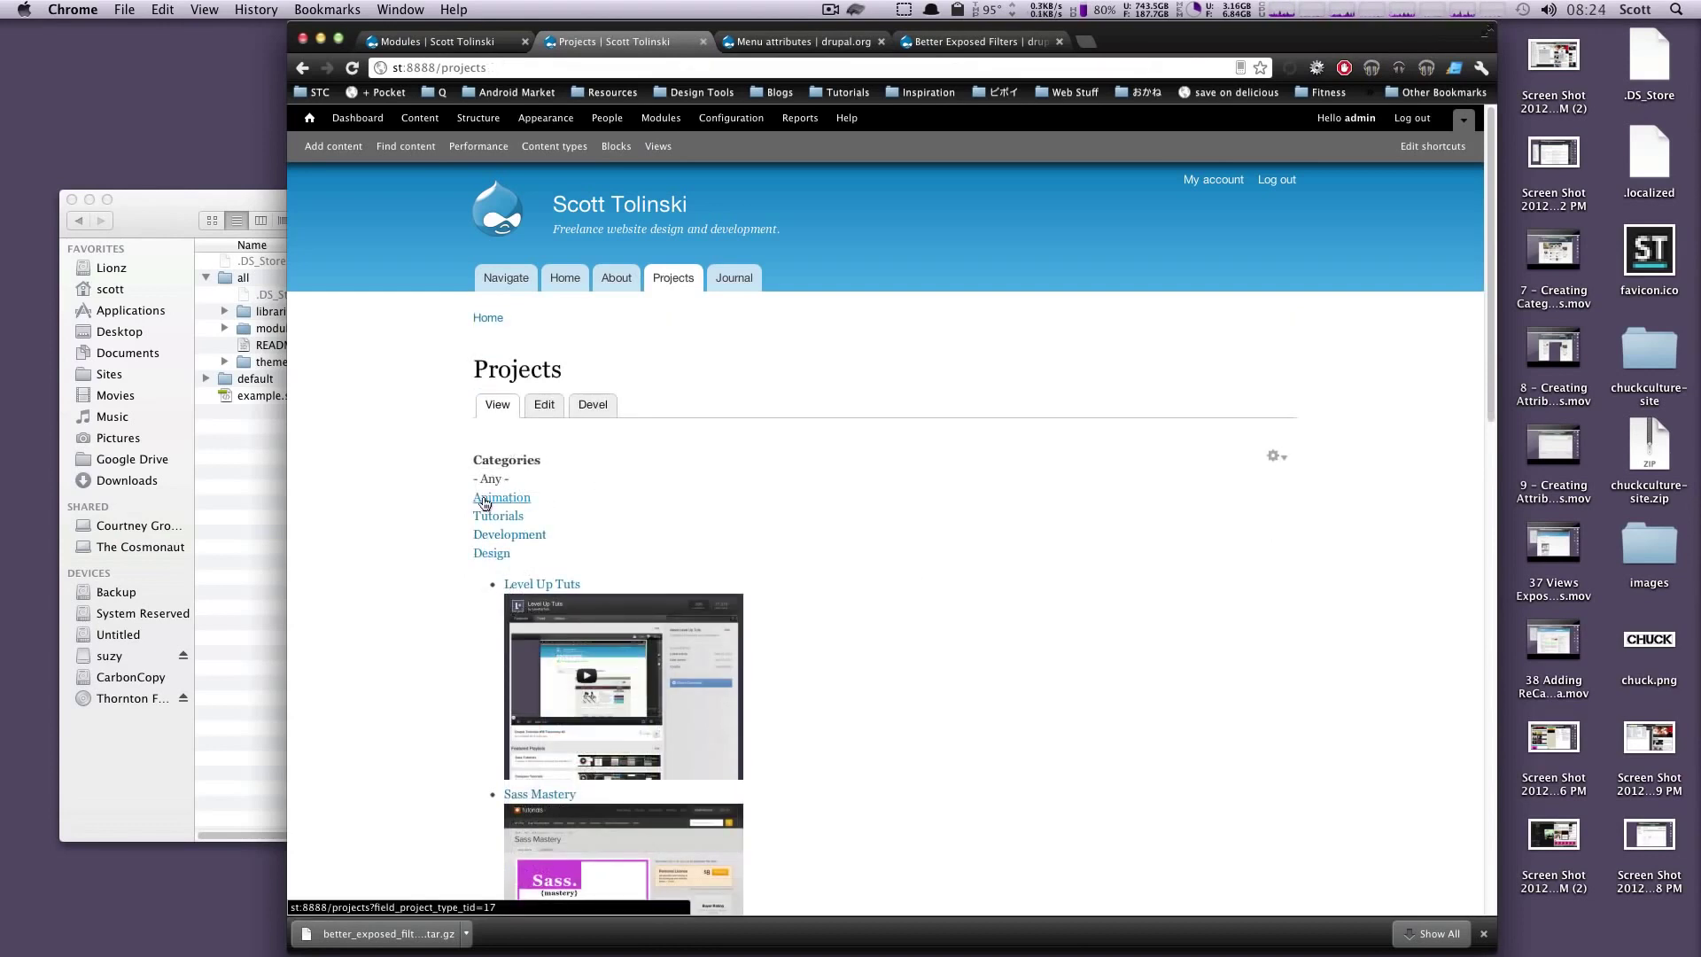
- Test the single-selection Categories links on the Projects page by filtering by Animation, Tutorials, Design and Development in turn
click(482, 496)
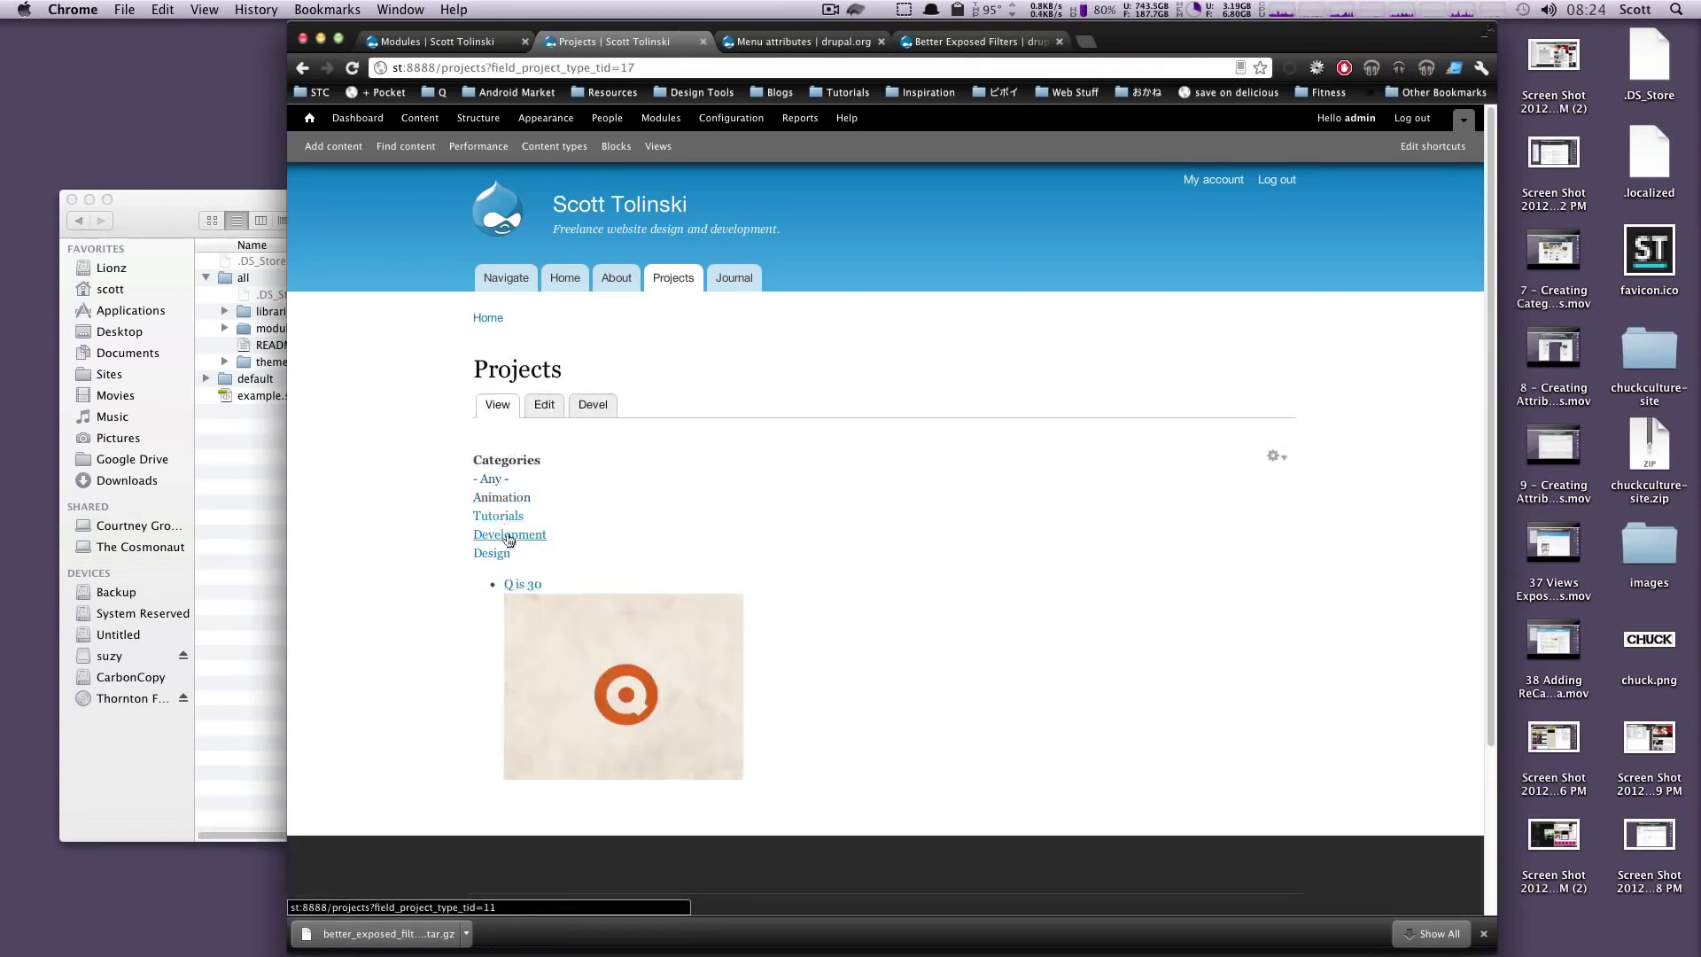
click(508, 517)
click(511, 535)
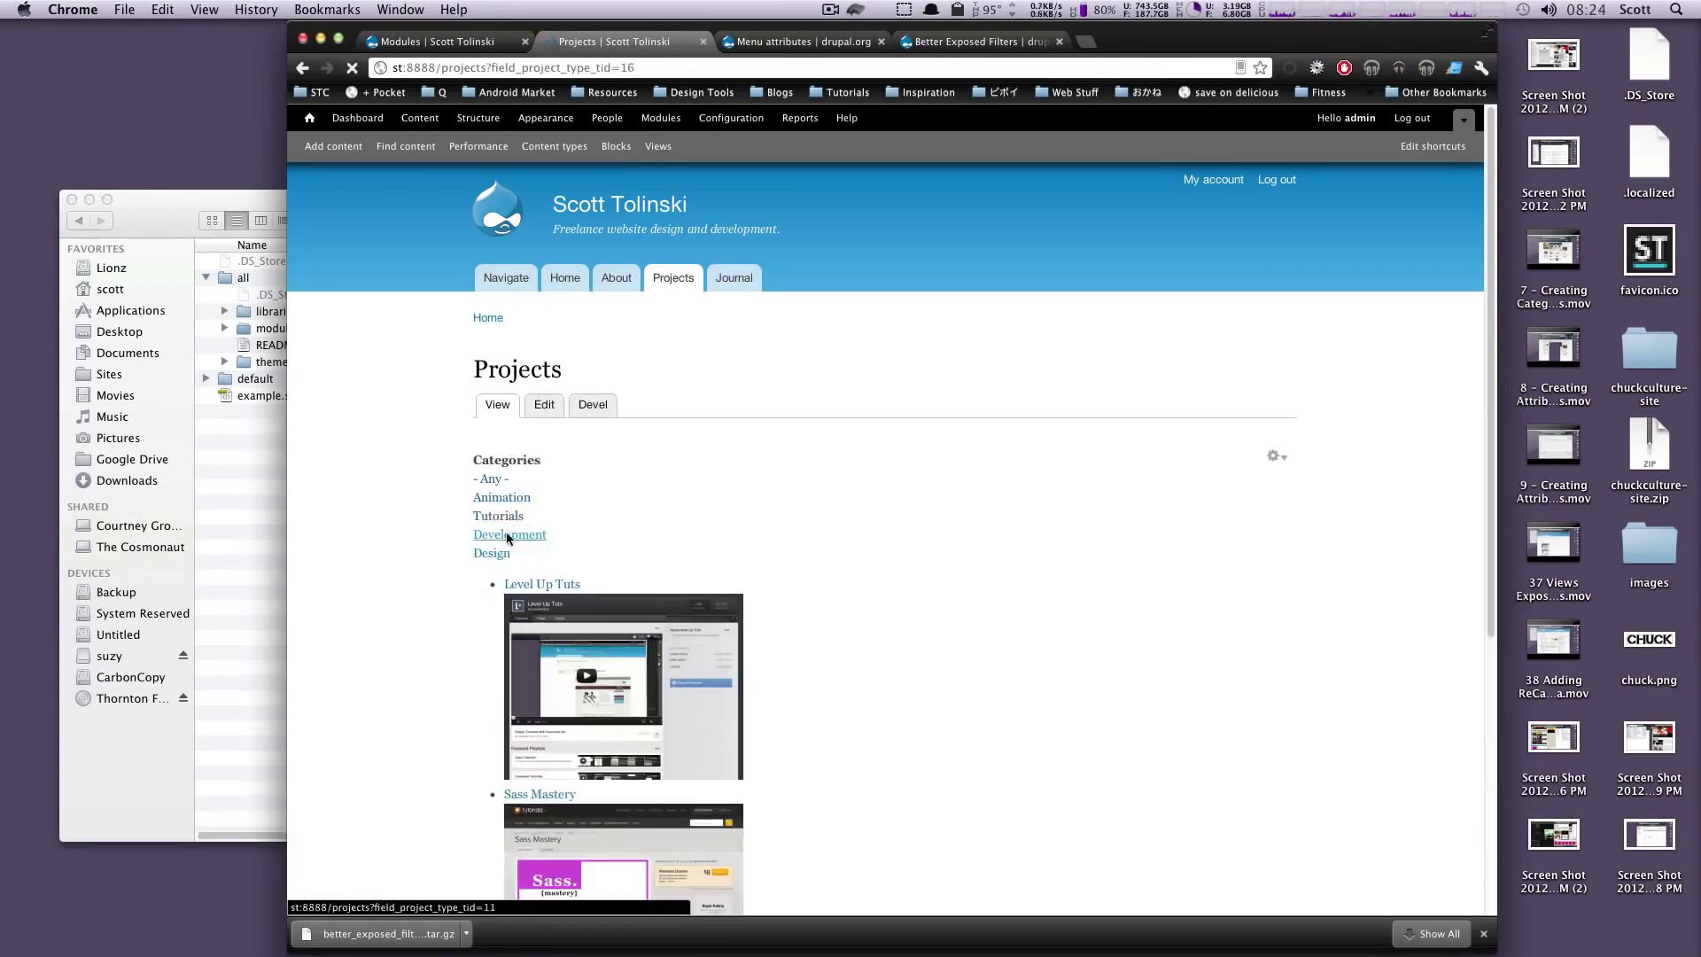
click(491, 553)
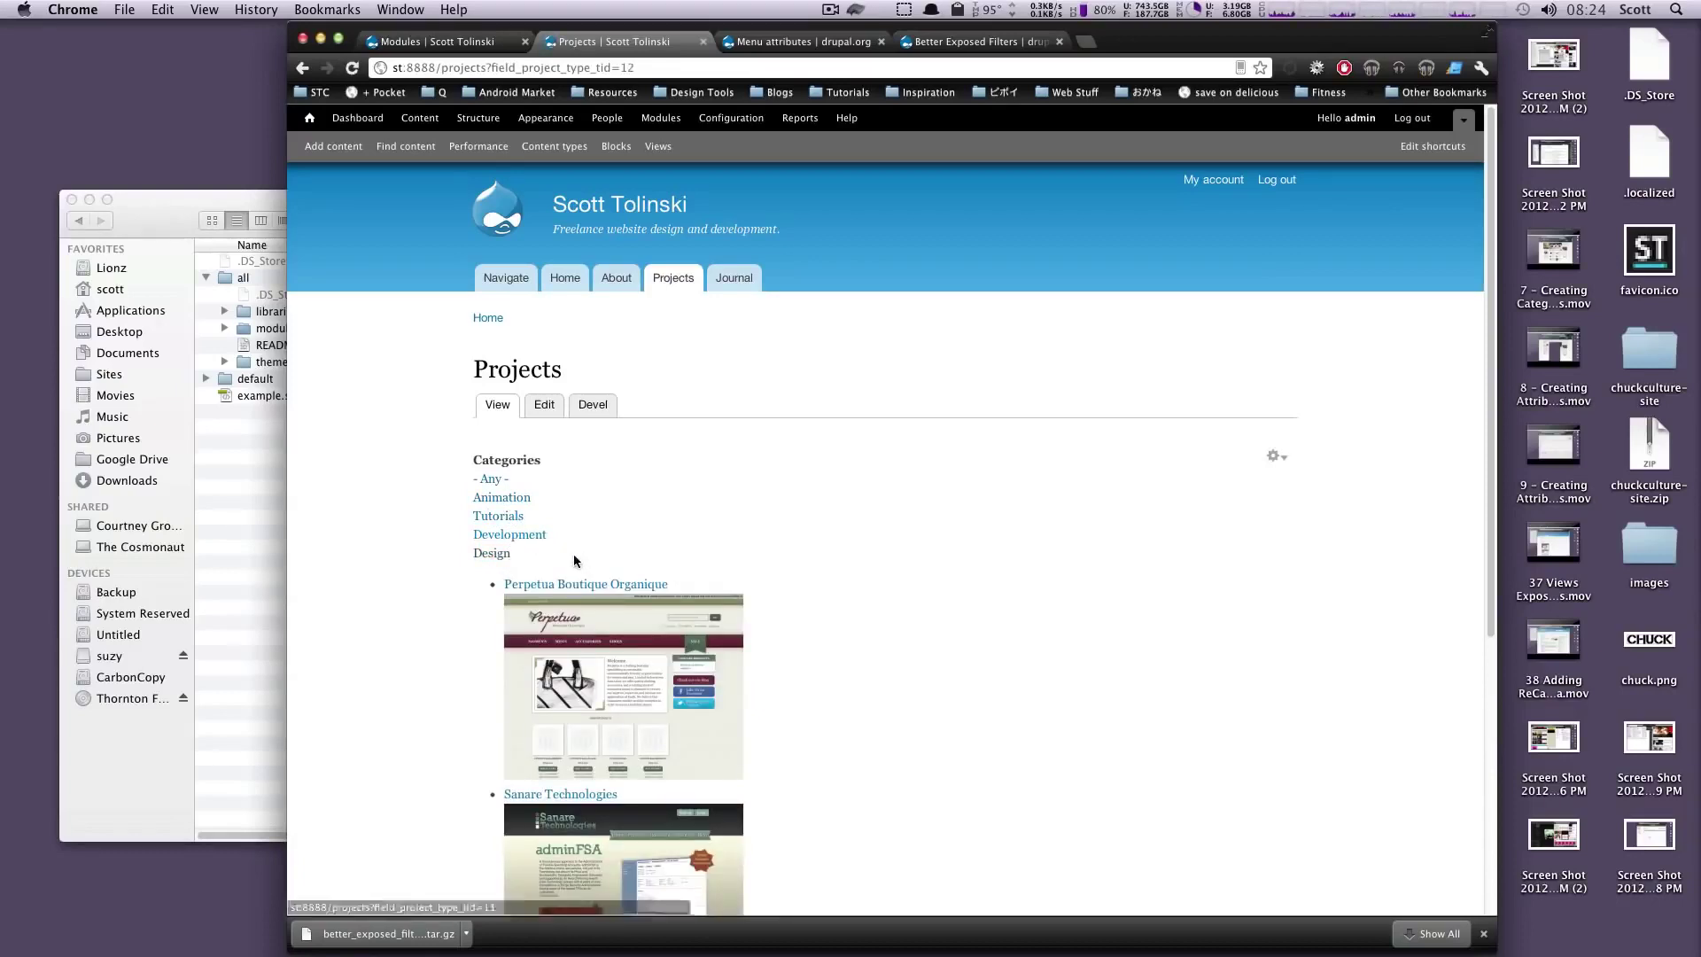
scroll(572, 555, down, 2)
click(497, 479)
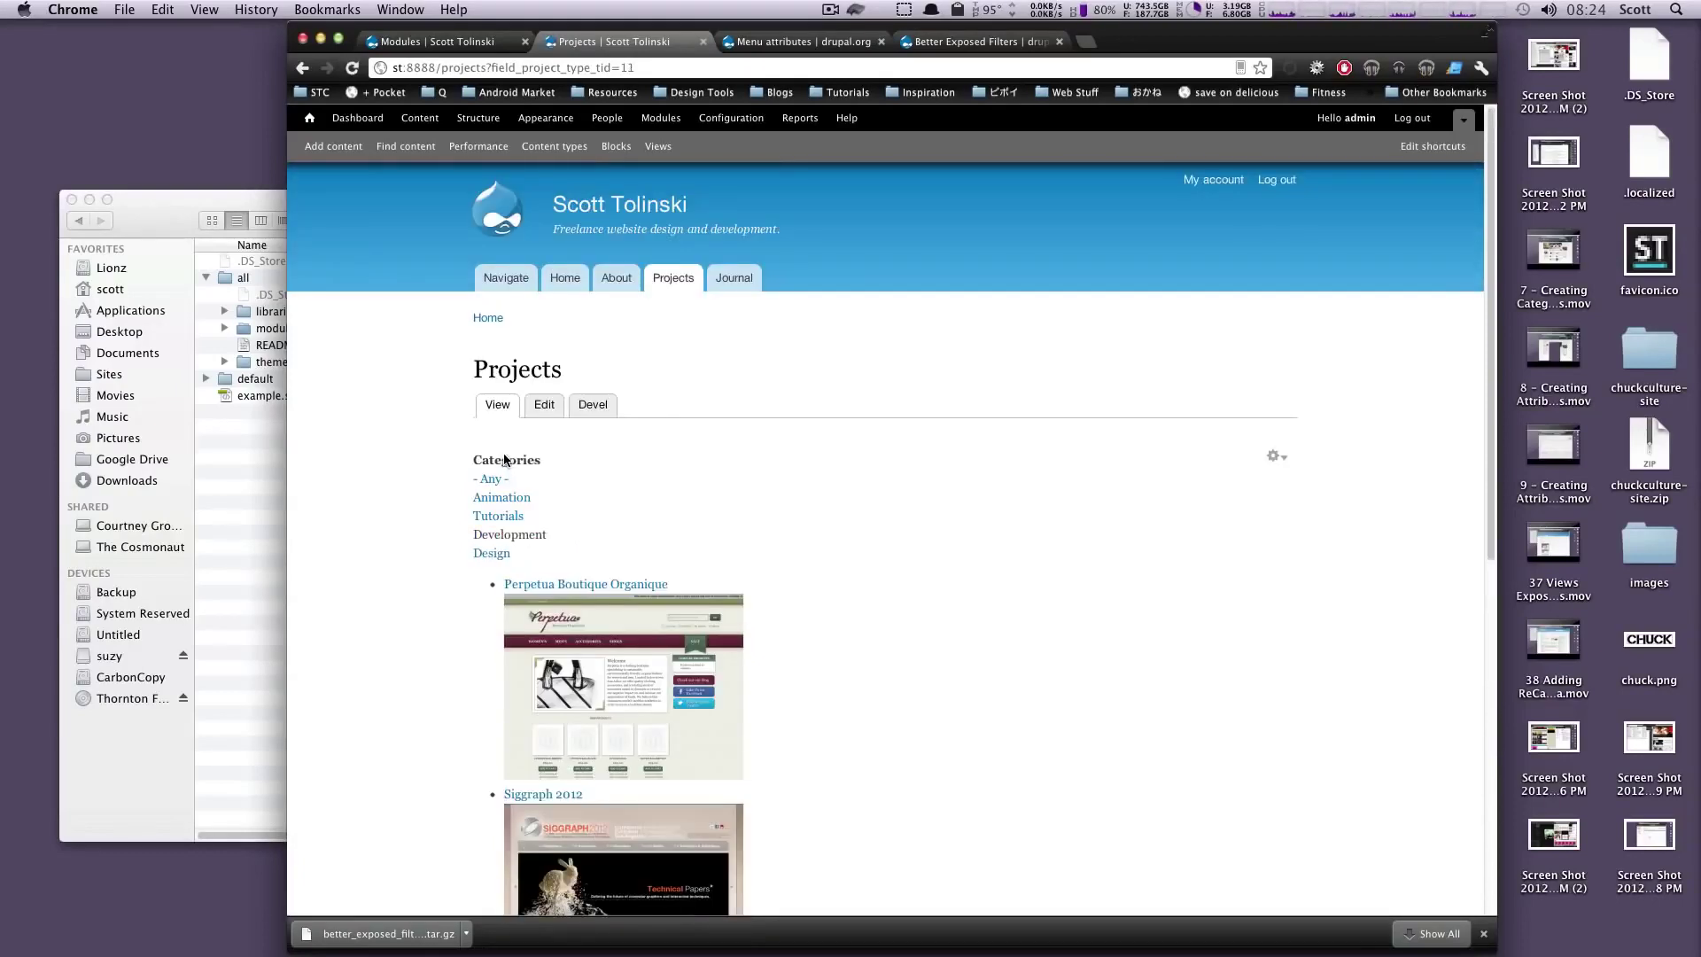
- Filter the projects by Animation and Tutorials again, review the projects and the list of category links, and return to Animation
click(502, 498)
scroll(491, 443, down, 3)
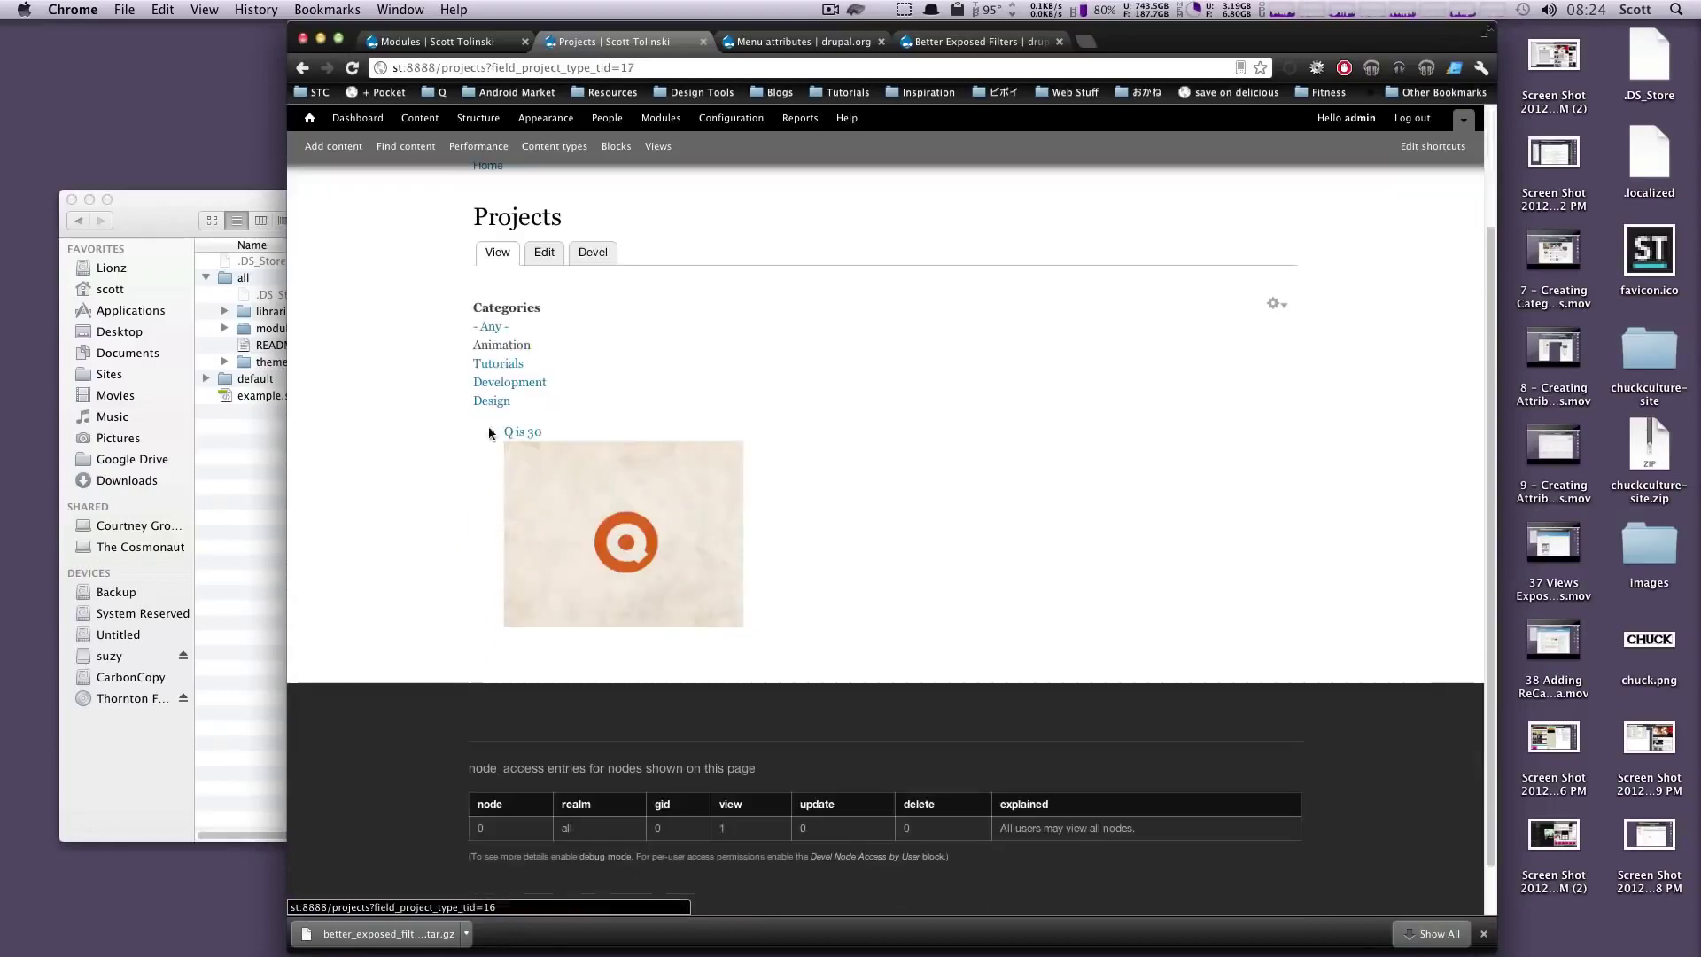
scroll(565, 589, down, 5)
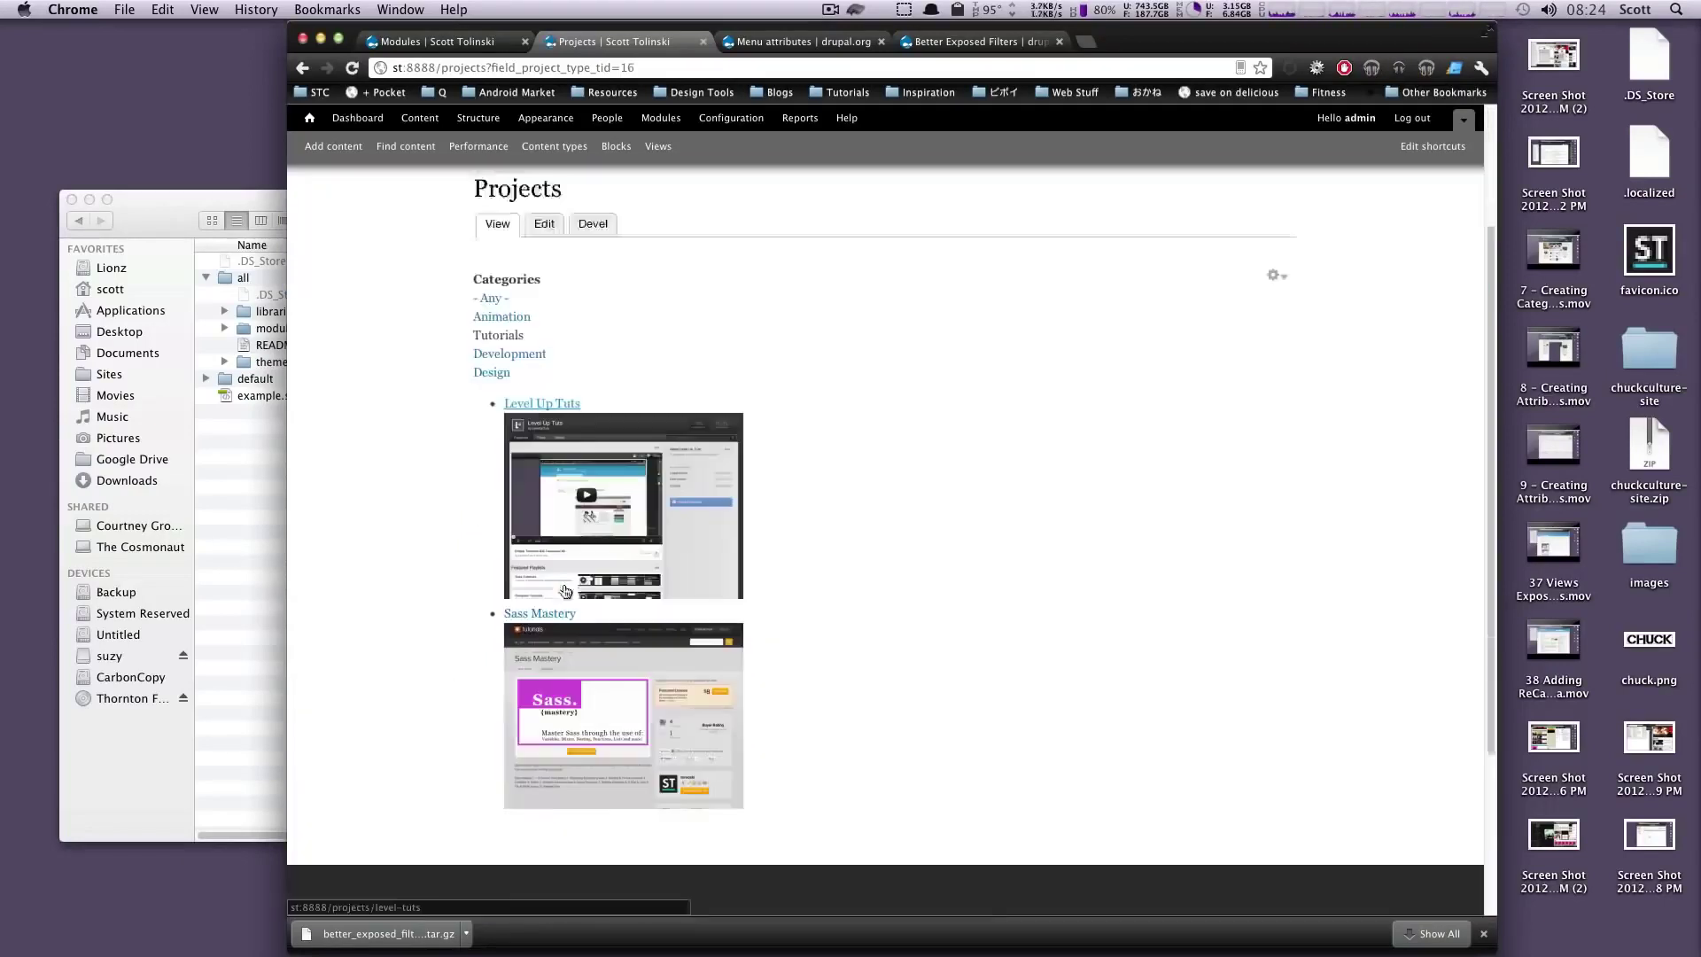
scroll(565, 588, up, 4)
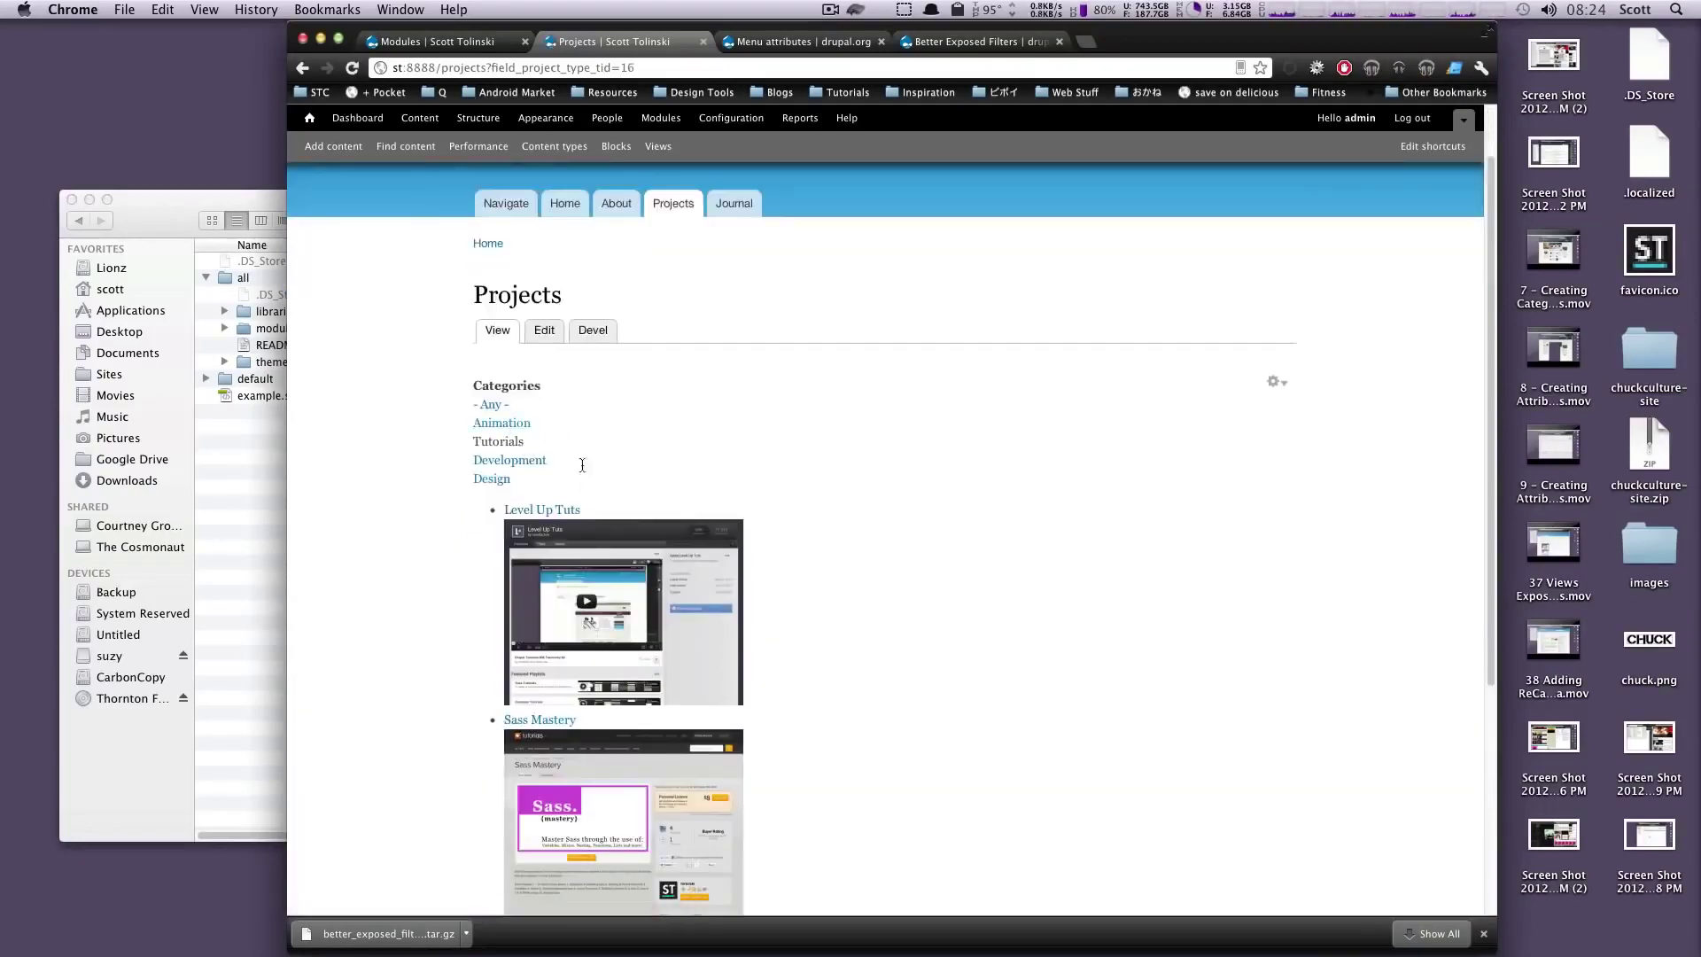
drag(585, 482, 567, 395)
click(589, 390)
drag(585, 486, 596, 444)
click(558, 433)
click(499, 422)
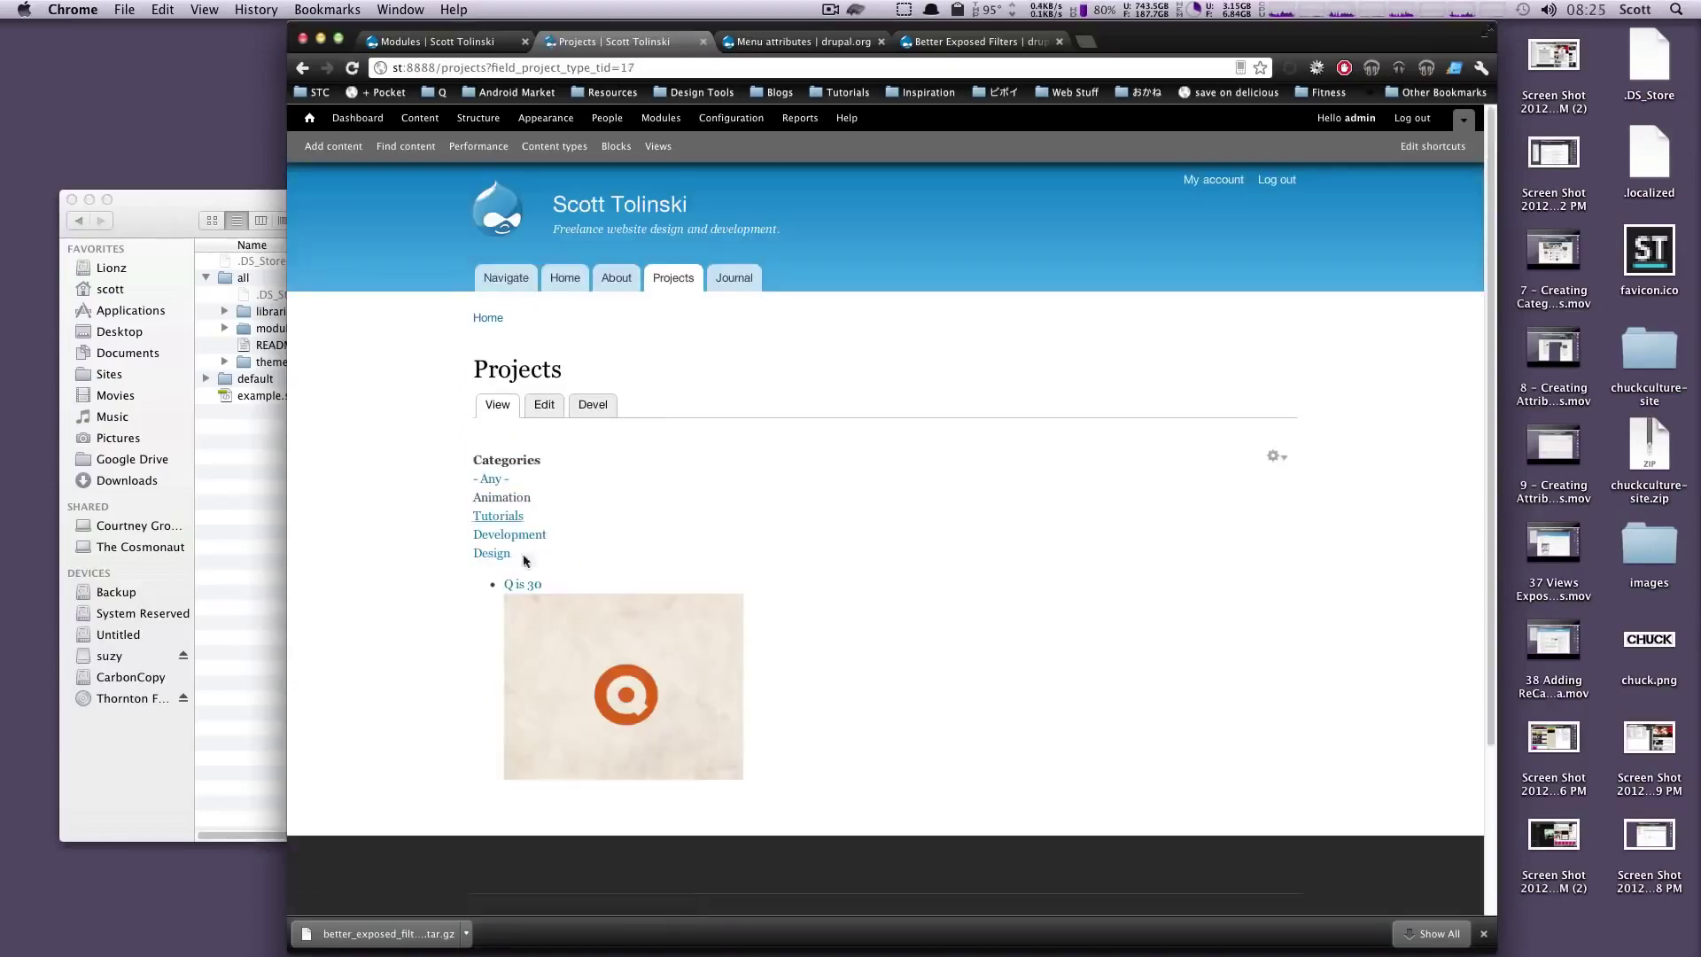